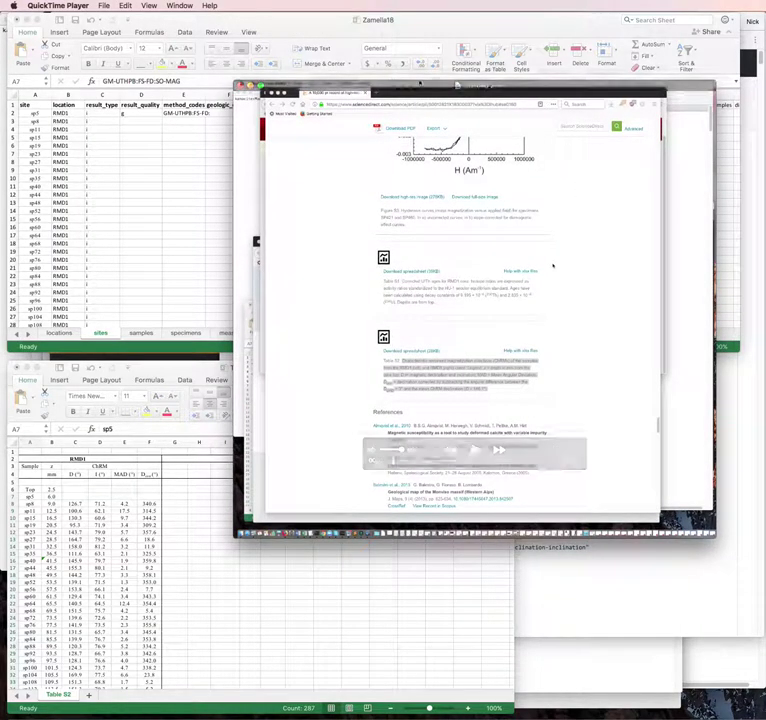
# Discard the QuickTime recording without saving and open the zanella18.pdf article in Preview.
pyautogui.press('super+w')
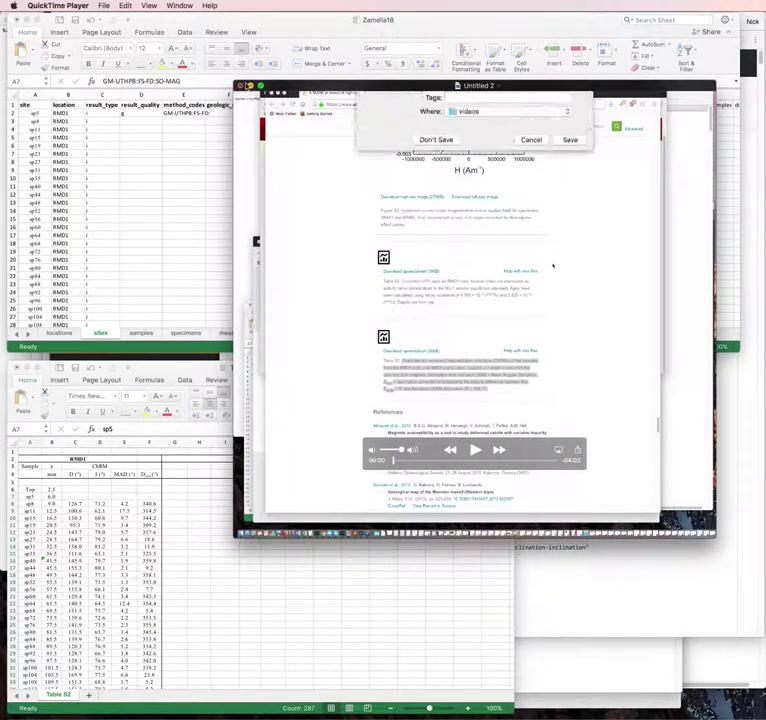
pyautogui.click(437, 206)
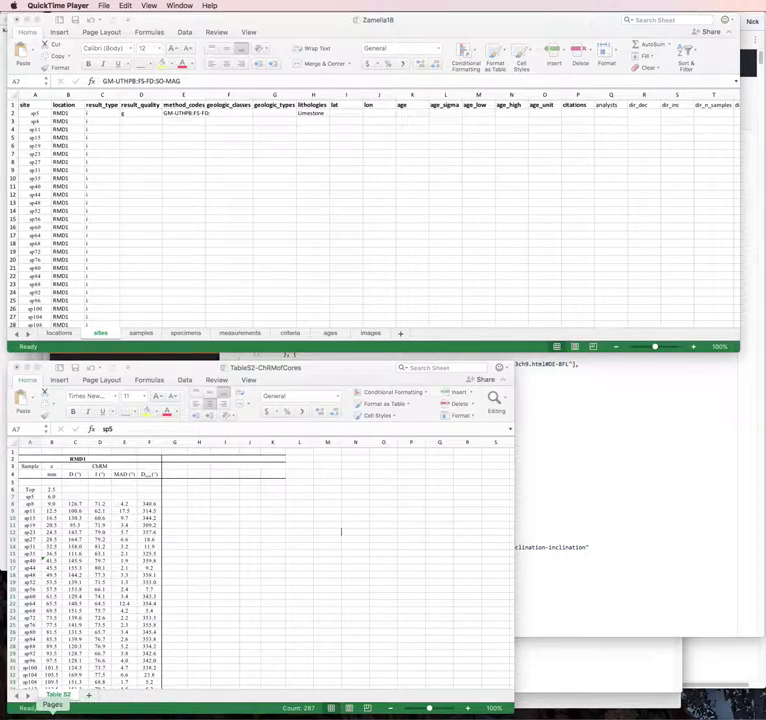
pyautogui.click(45, 714)
pyautogui.scroll(-3, 254, 530)
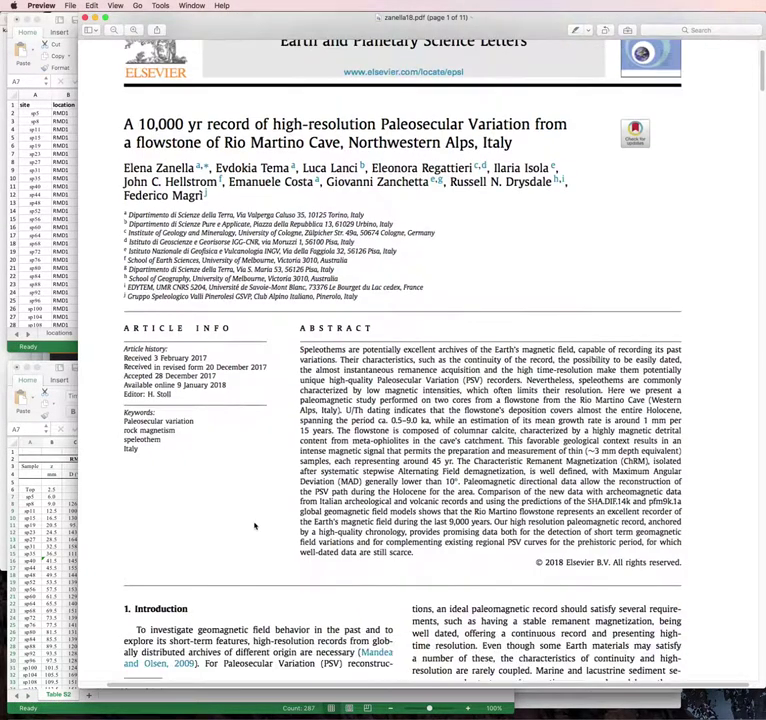
pyautogui.scroll(-5, 254, 527)
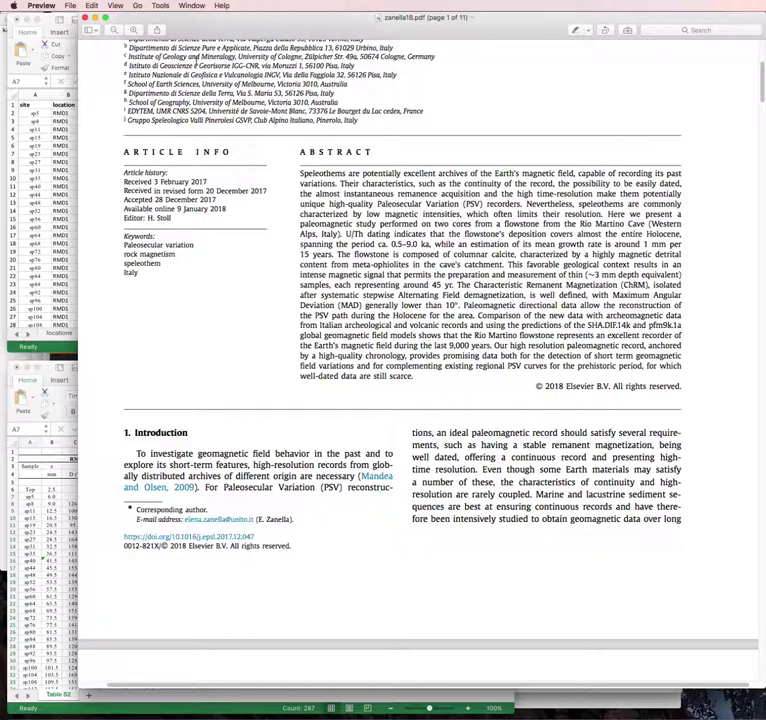
# Close the ScienceDirect article window and bring the TableS2-ChRMofCores spreadsheet forward.
pyautogui.click(82, 714)
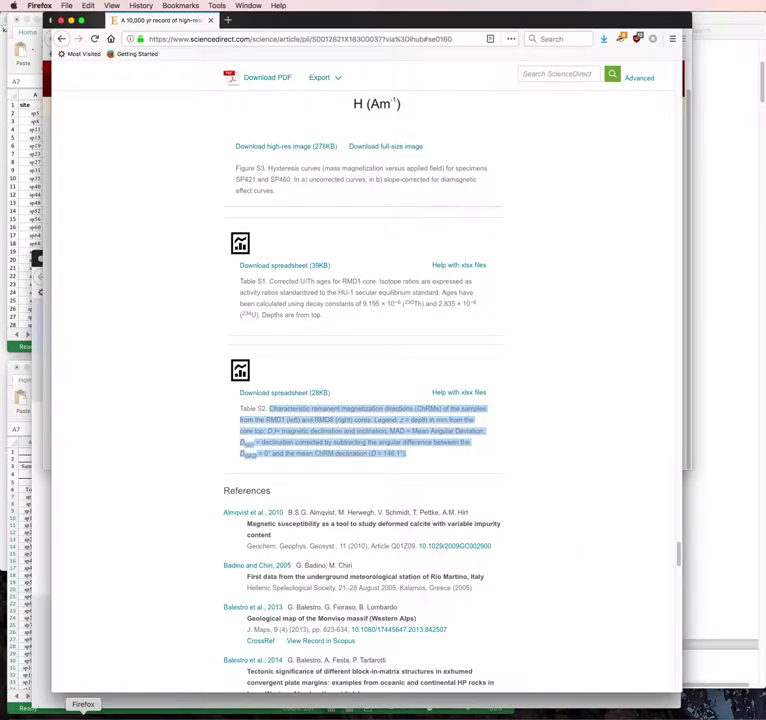
pyautogui.click(458, 459)
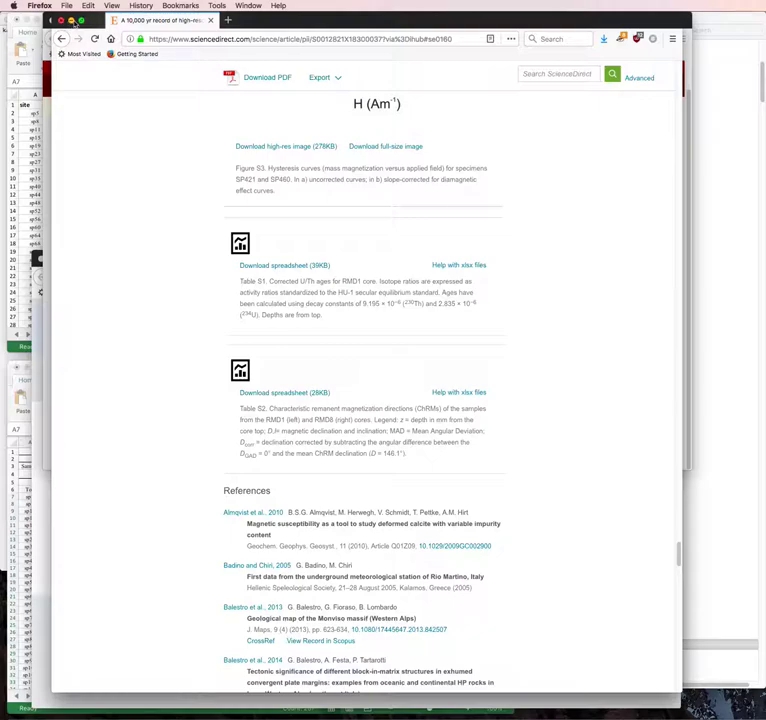
pyautogui.click(72, 21)
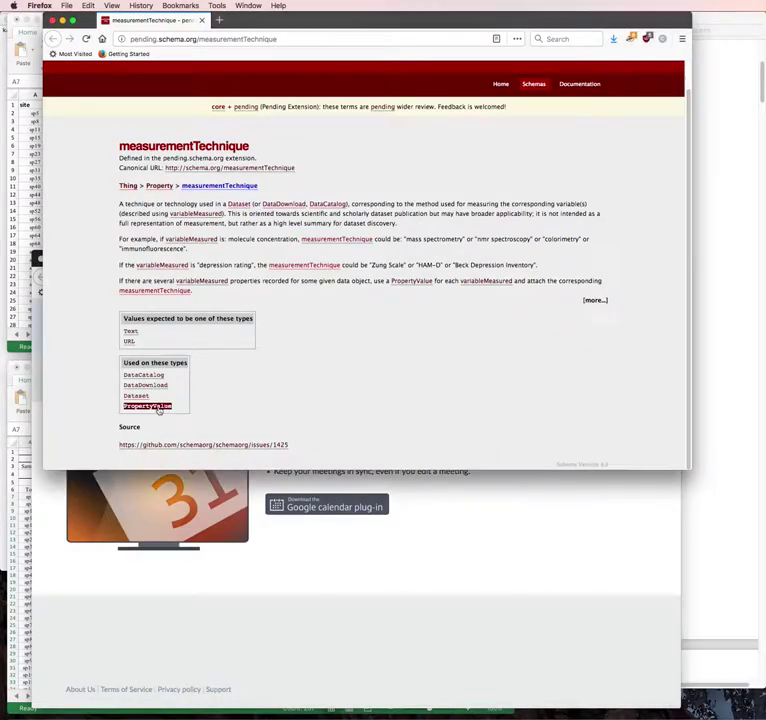
pyautogui.click(27, 636)
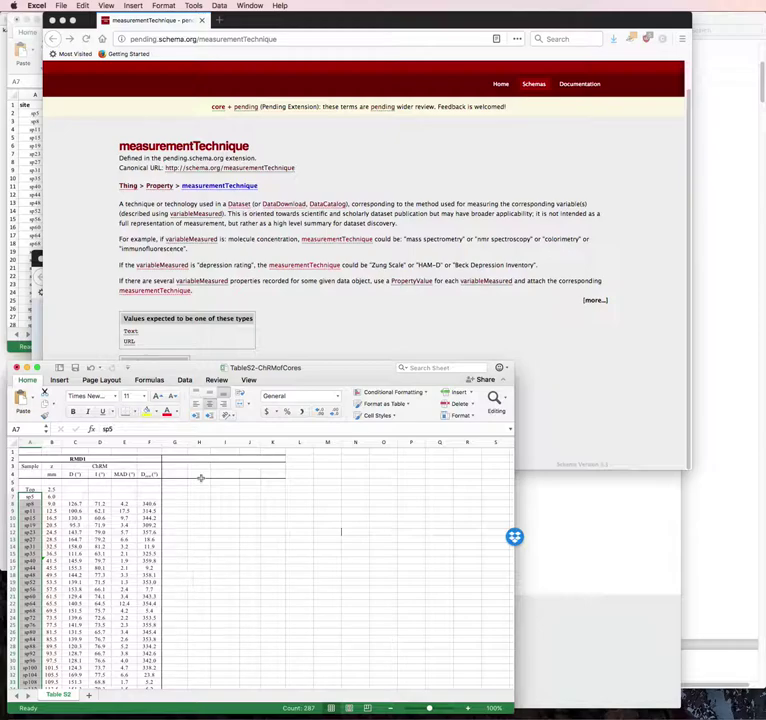
# Change the ending of E2's method code from SO-MAG to SO-GAD, giving GM-UTHPB:FS-FD:SO-GAD.
pyautogui.click(28, 296)
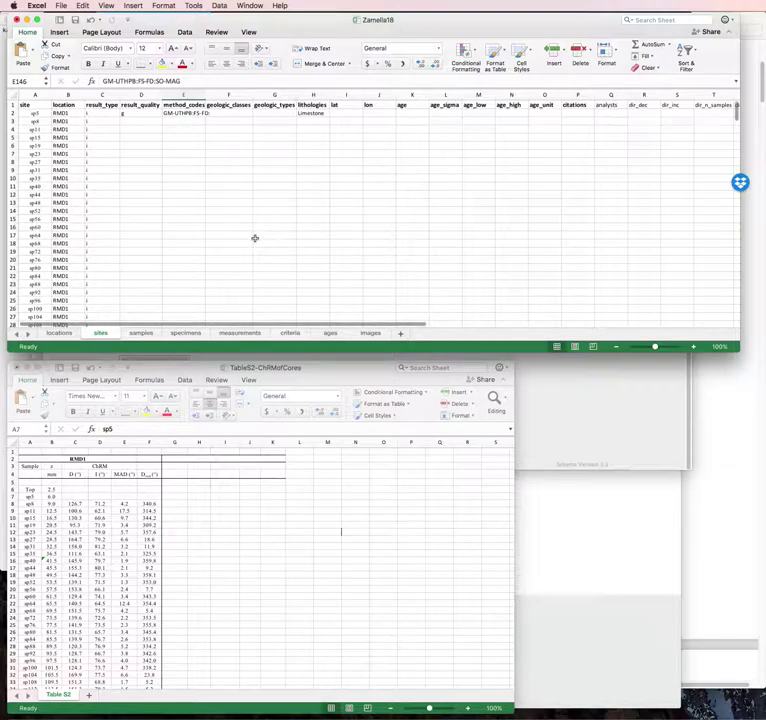
pyautogui.click(190, 113)
pyautogui.click(172, 81)
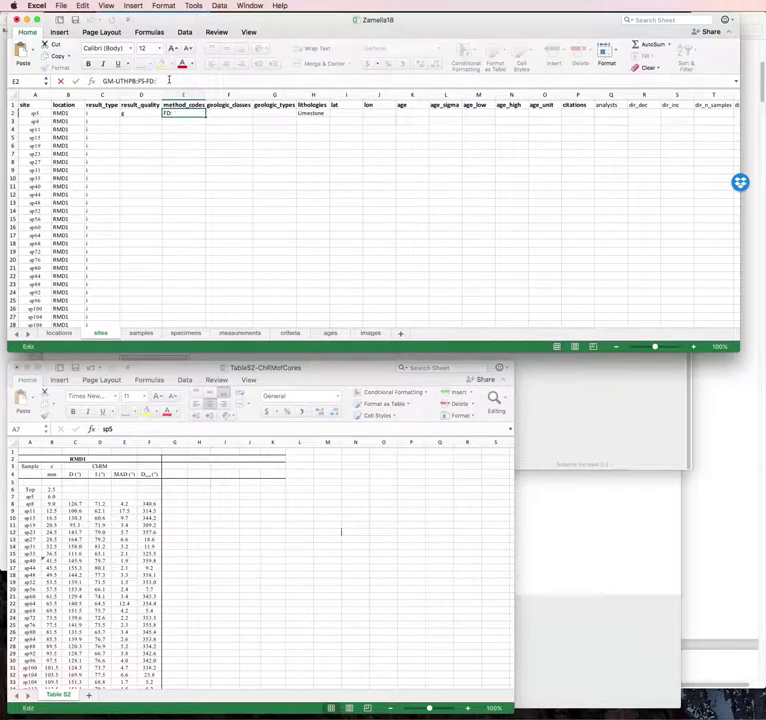
pyautogui.write('SO-MAG')
pyautogui.write('G')
pyautogui.write('AD')
pyautogui.click(187, 161)
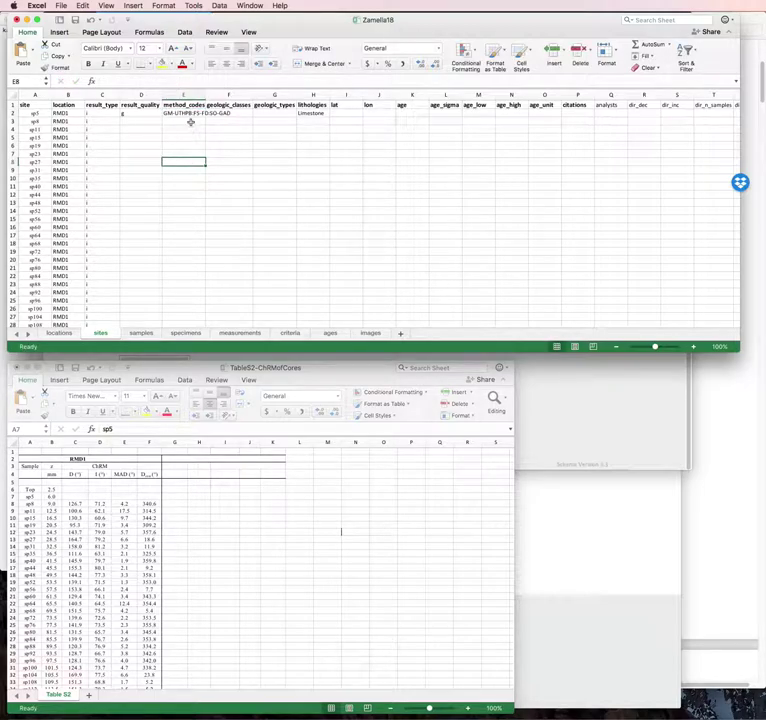
# Fill the RMD1 method_codes cells E2:E145 with GM-UTHPB:FS-FD:SO-GAD.
pyautogui.moveTo(183, 113); pyautogui.dragTo(193, 367)
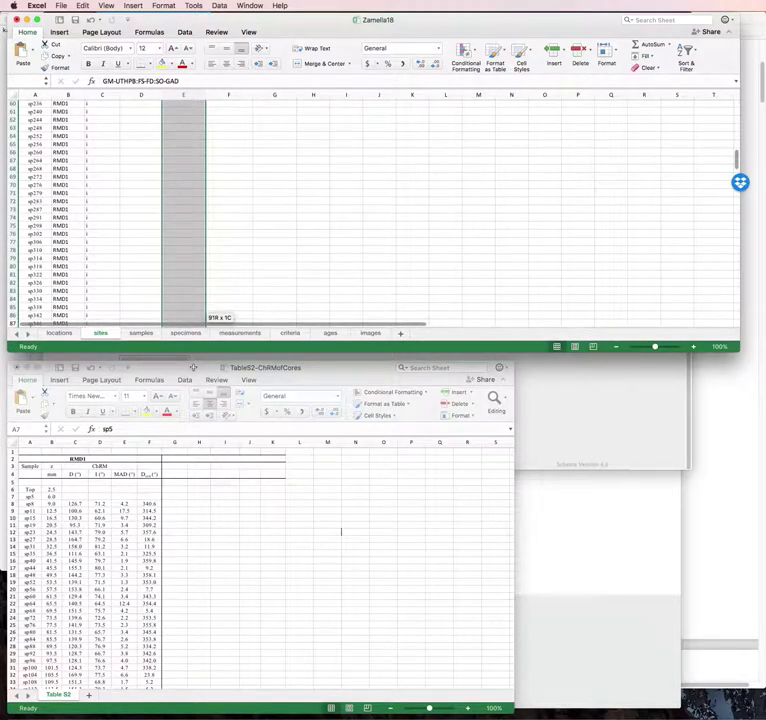
pyautogui.moveTo(193, 367); pyautogui.dragTo(175, 153)
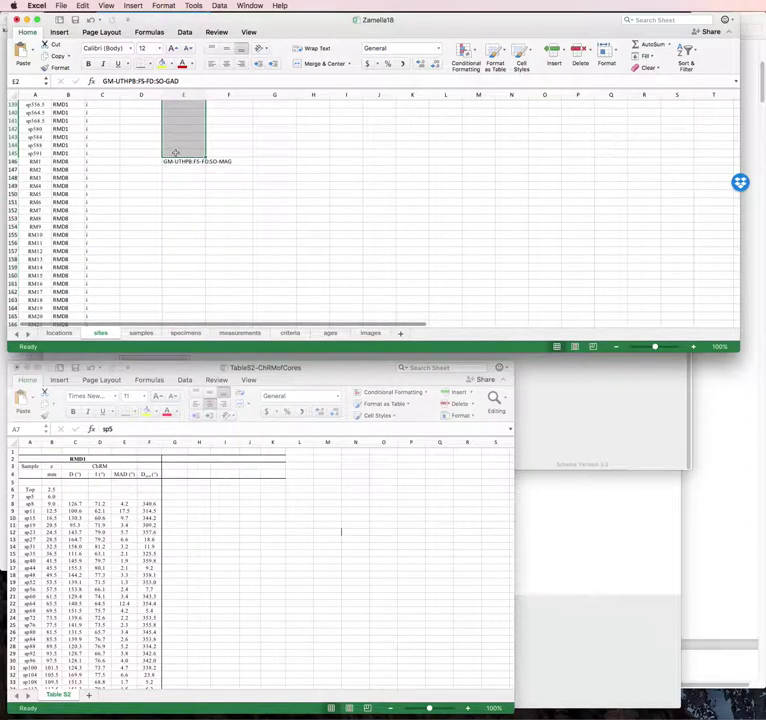
pyautogui.hotkey('ctrl', 'd')
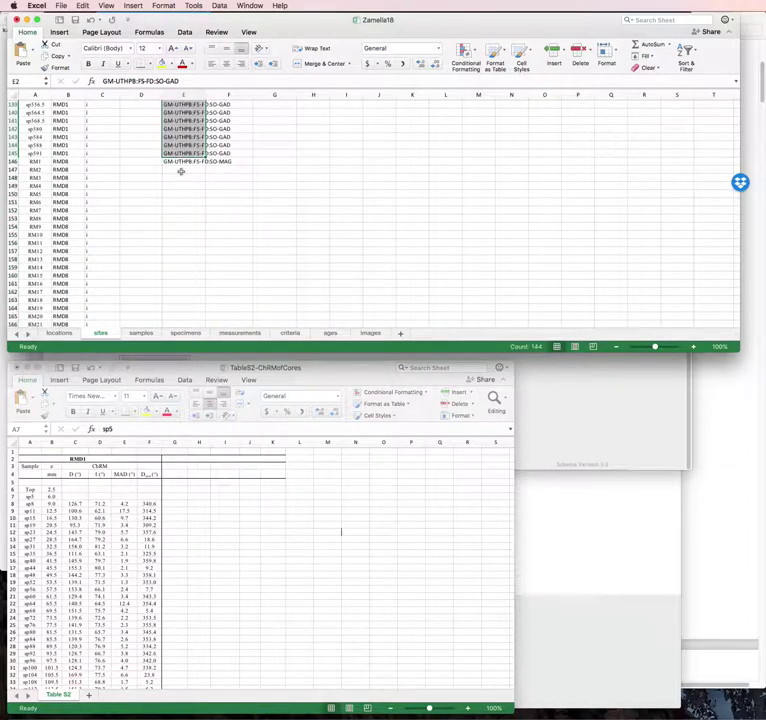
# Fill the RMD8 method_codes cells from E146 down with GM-UTHPB:FS-FD:SO-MAG.
pyautogui.click(183, 161)
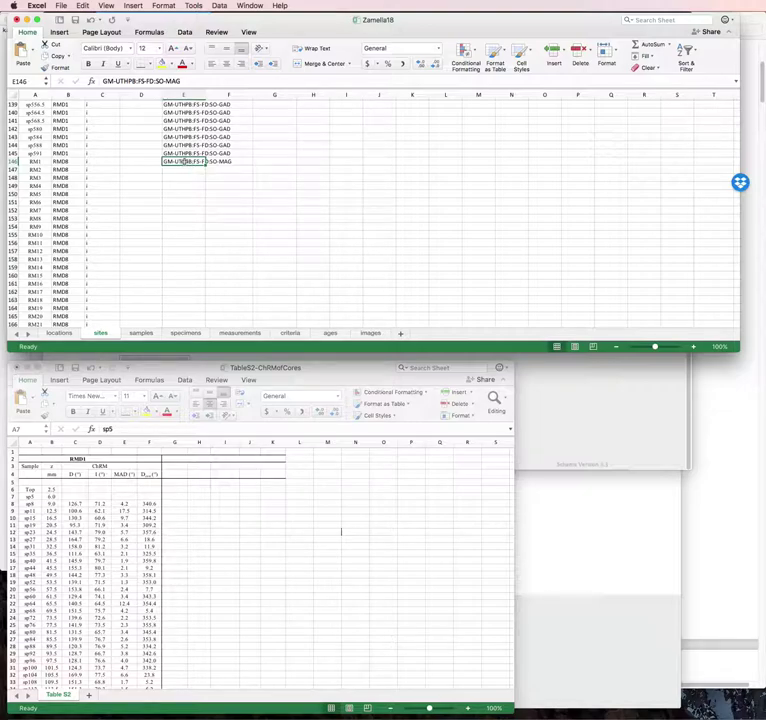
pyautogui.moveTo(185, 161); pyautogui.dragTo(200, 373)
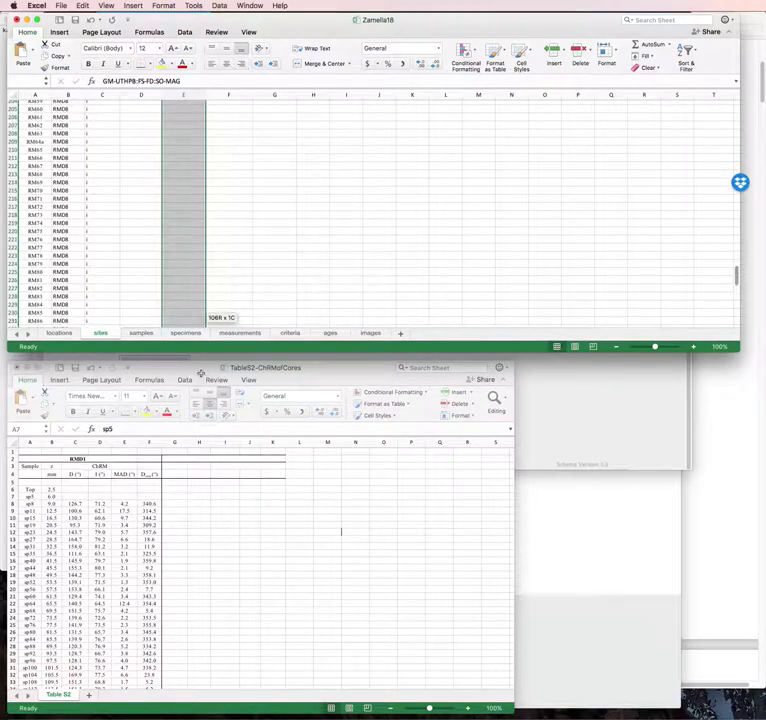
pyautogui.moveTo(200, 373); pyautogui.dragTo(176, 153)
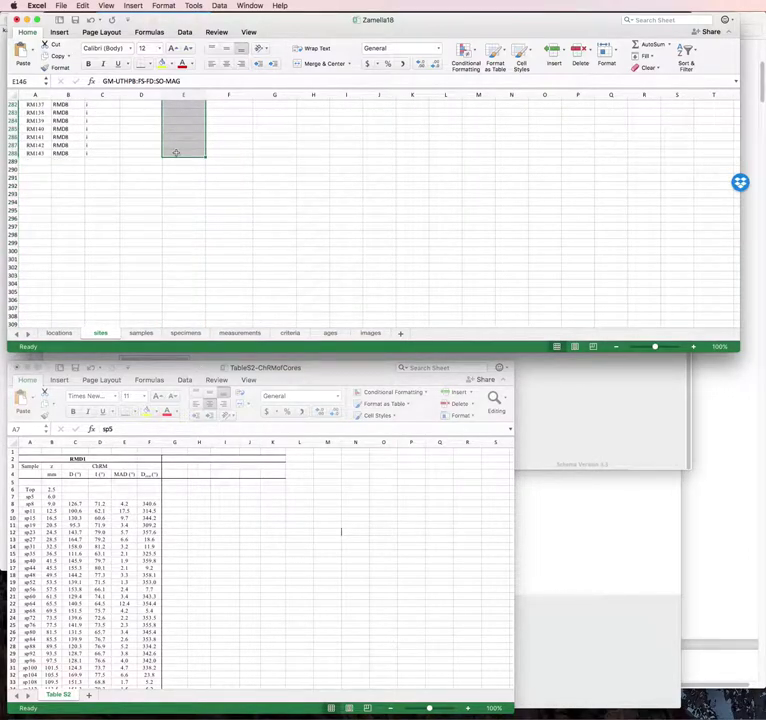
pyautogui.press('super+v')
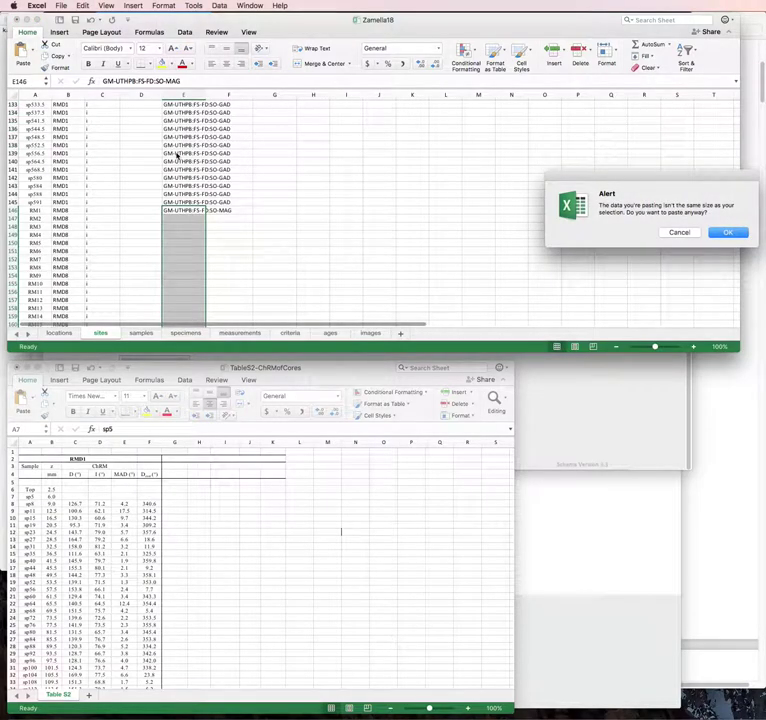
pyautogui.click(672, 233)
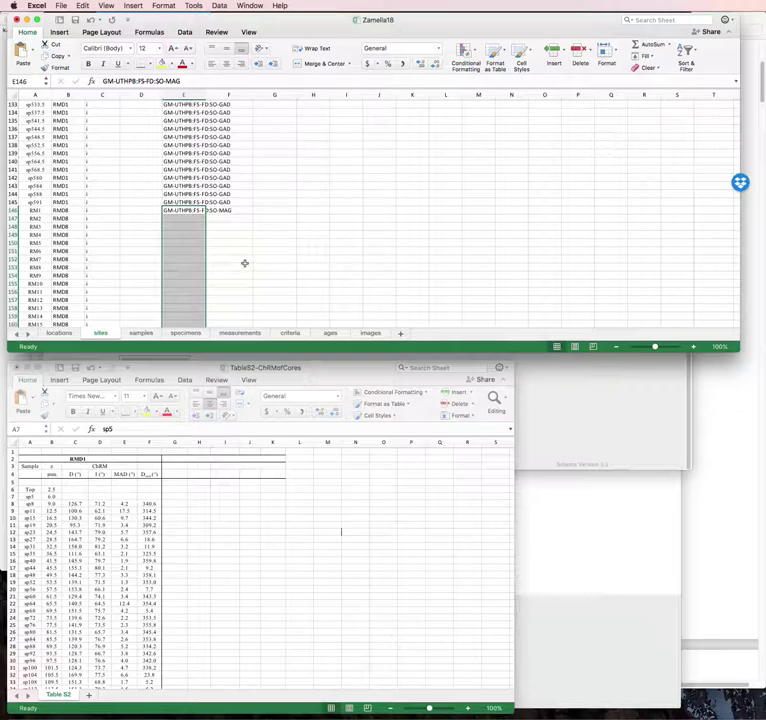
pyautogui.press('super+v')
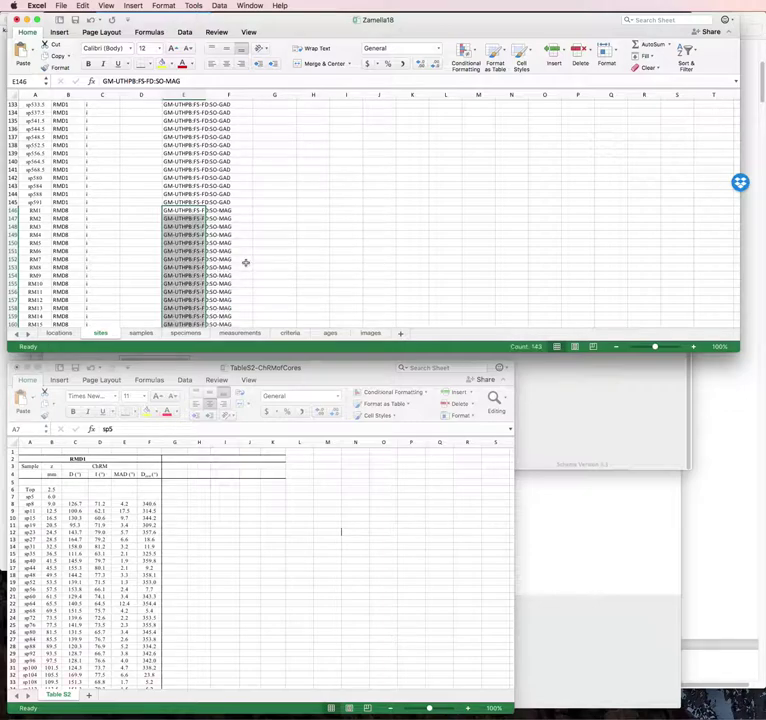
pyautogui.scroll(2, 474, 255)
pyautogui.scroll(5, 470, 245)
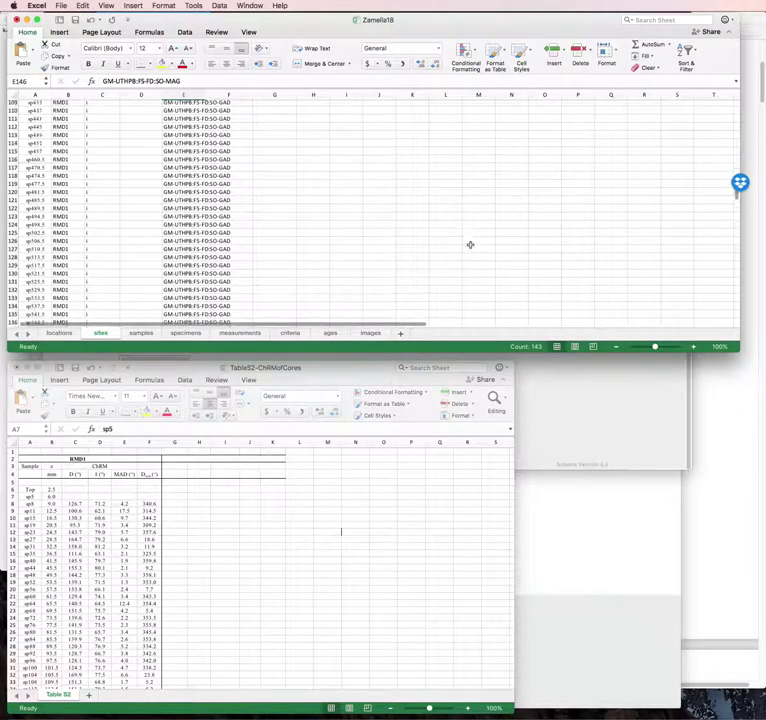
pyautogui.scroll(5, 470, 245)
# Widen the method_codes column to width 22 so the full codes show.
pyautogui.moveTo(738, 156); pyautogui.dragTo(735, 107)
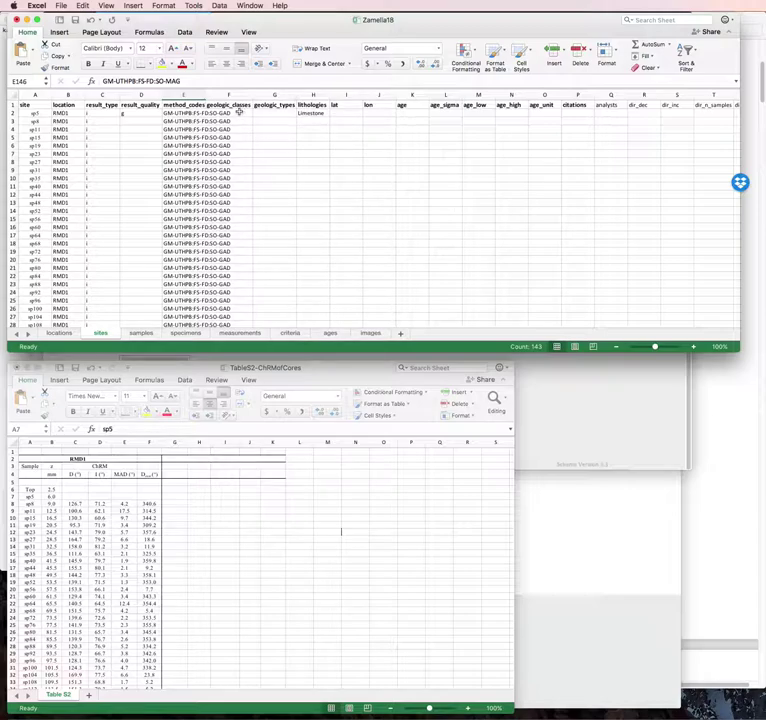
pyautogui.moveTo(204, 94); pyautogui.dragTo(230, 92)
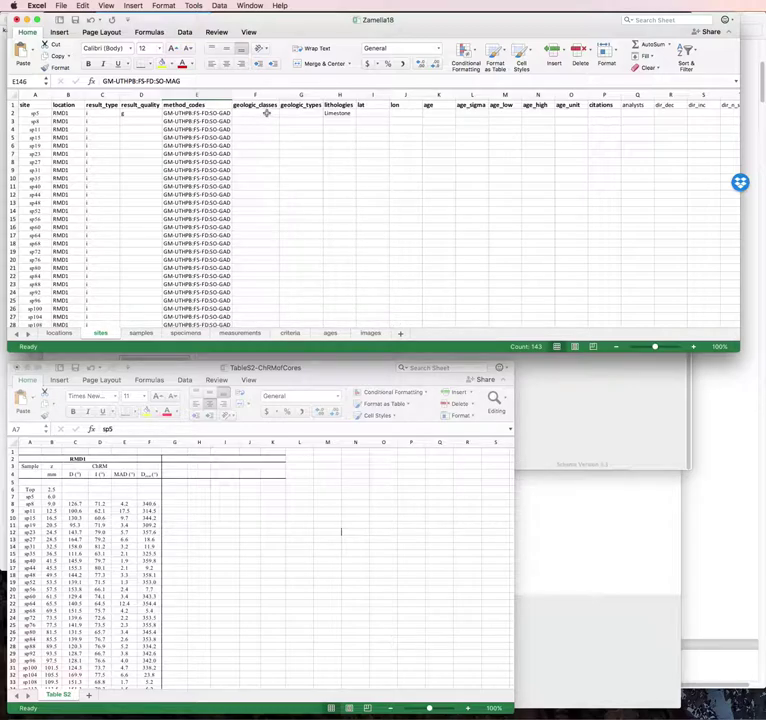
pyautogui.click(267, 113)
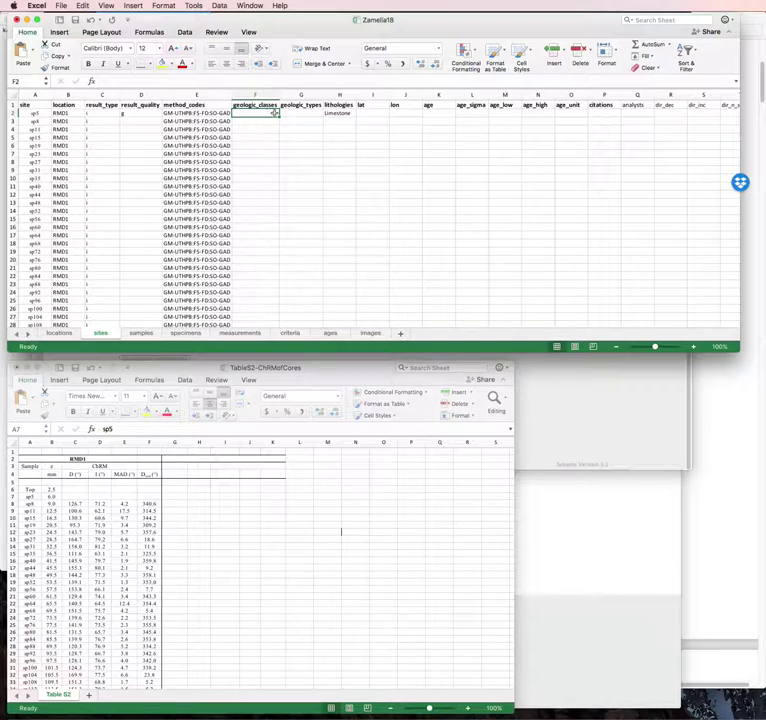
pyautogui.write('Se')
pyautogui.doubleClick(275, 113)
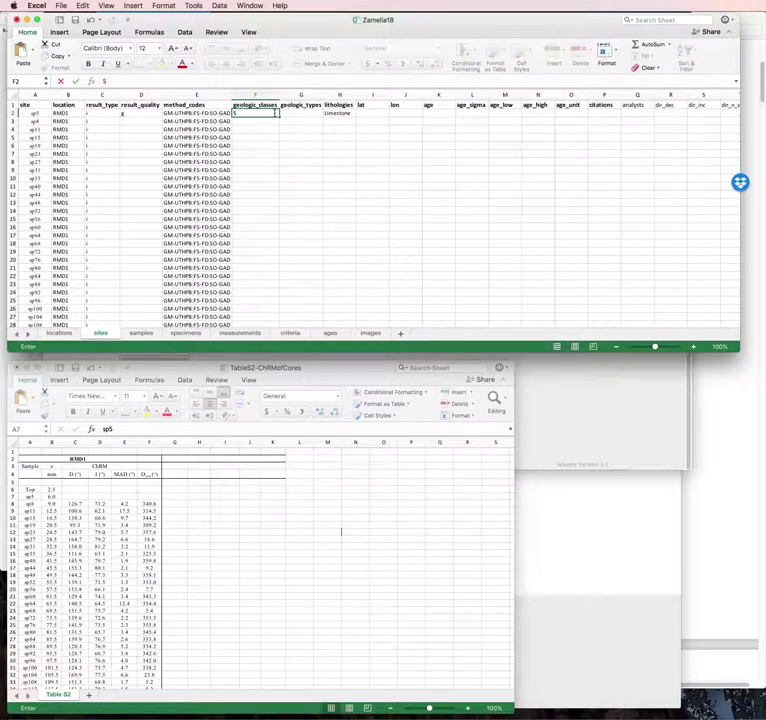
pyautogui.click(68, 334)
# Replace Limestone with Flowstone as the lithology in locations cells D2 and D3.
pyautogui.hscroll(5, 90, 333)
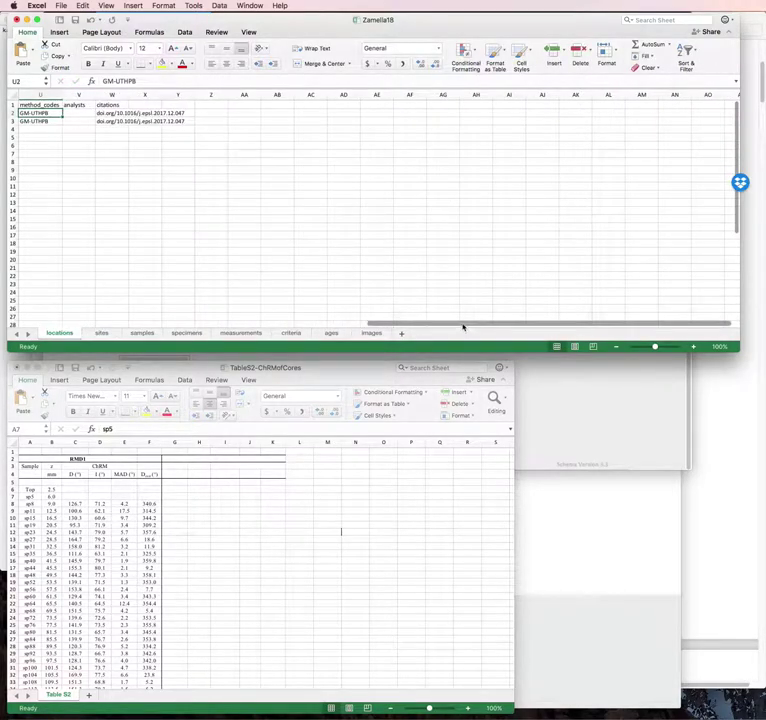
pyautogui.moveTo(462, 327); pyautogui.dragTo(99, 325)
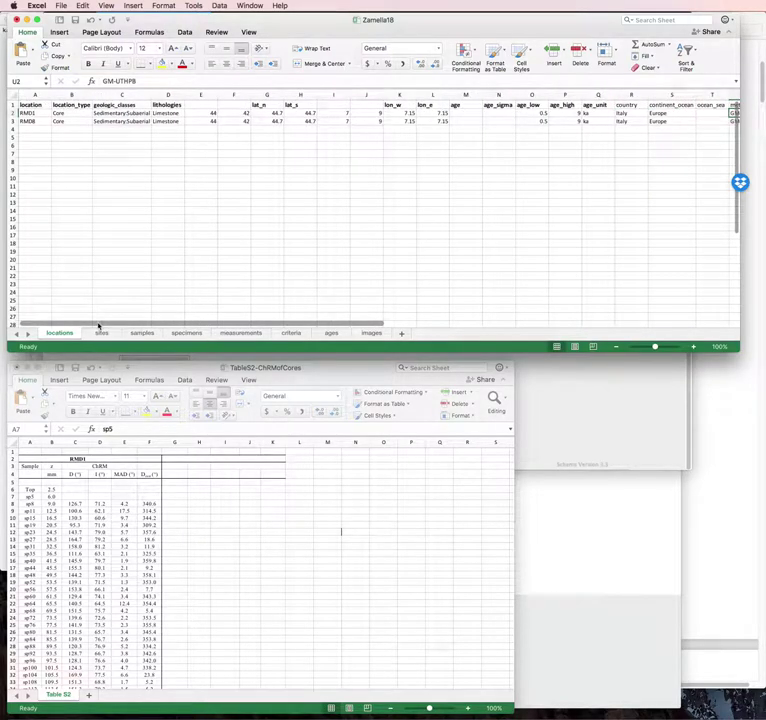
pyautogui.click(163, 114)
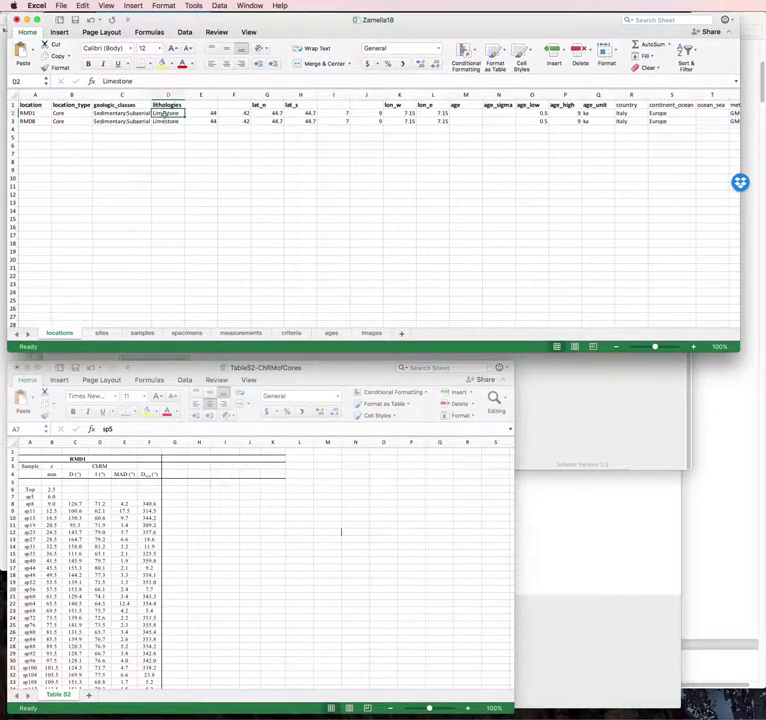
pyautogui.write('Fl')
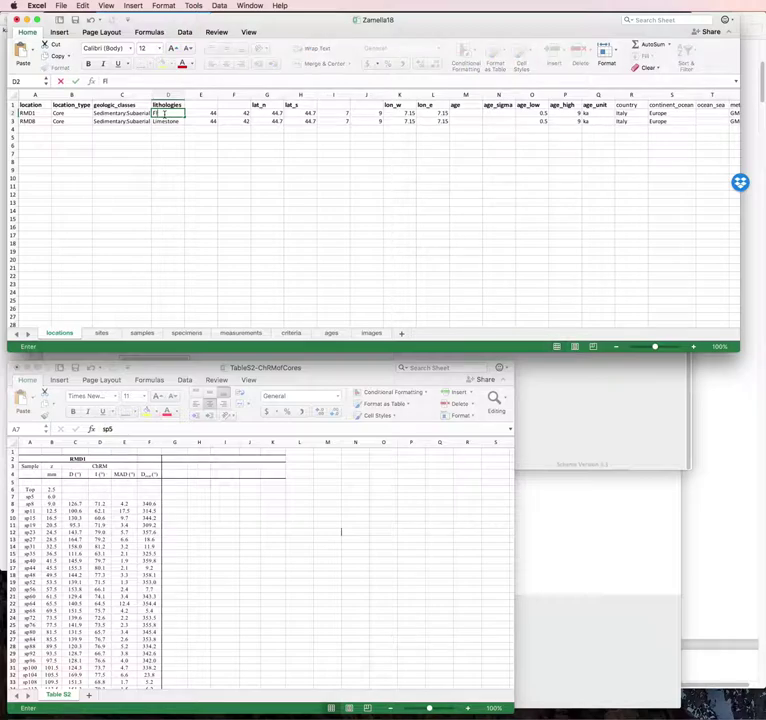
pyautogui.write('owstone')
pyautogui.click(165, 121)
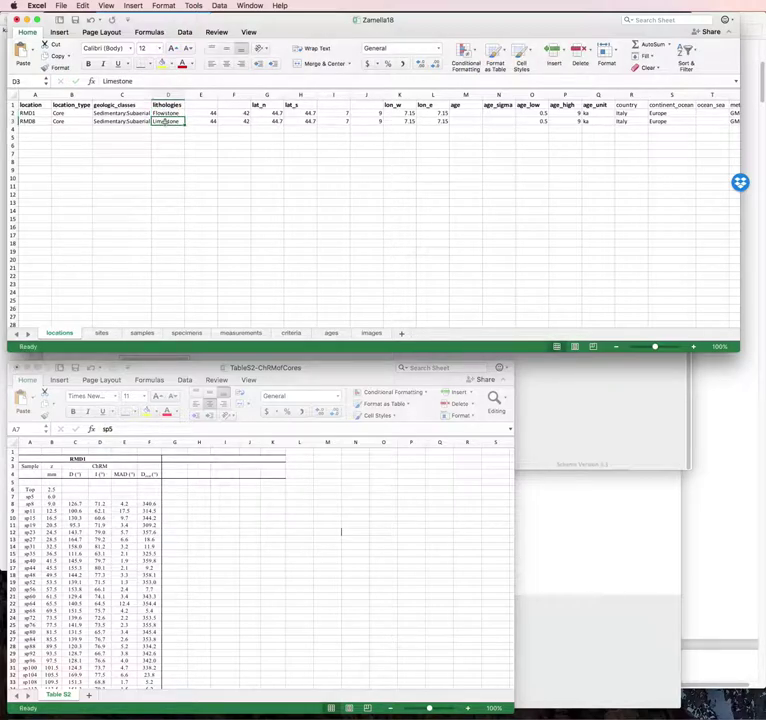
pyautogui.write('Flow')
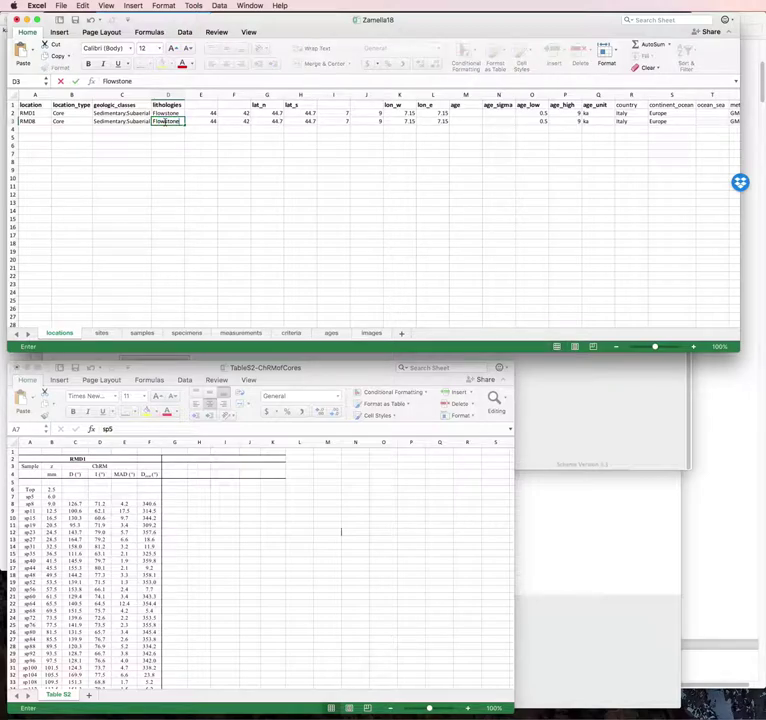
pyautogui.click(101, 333)
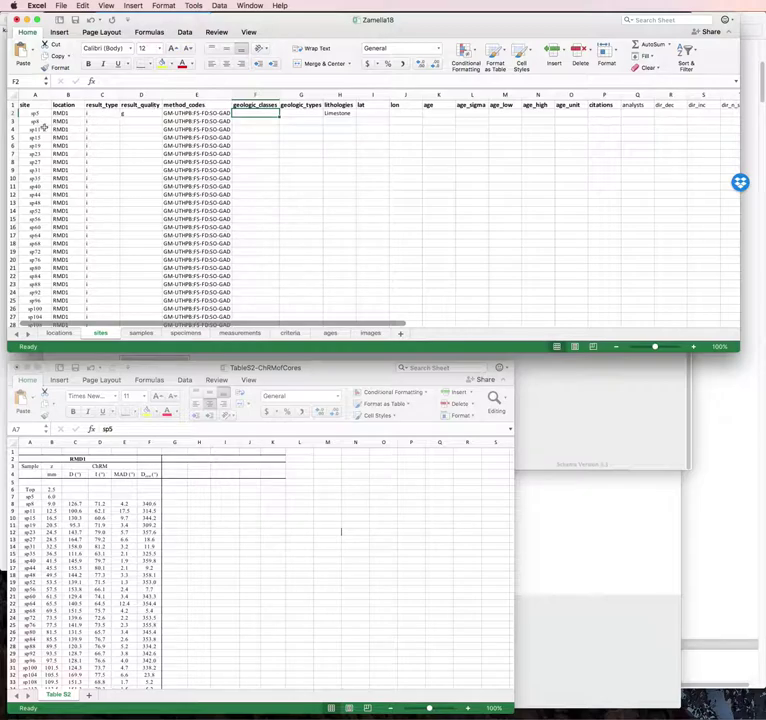
# Copy Sedimentary:Subaerial from locations C2 into sites F2 and widen column F to fit.
pyautogui.click(60, 333)
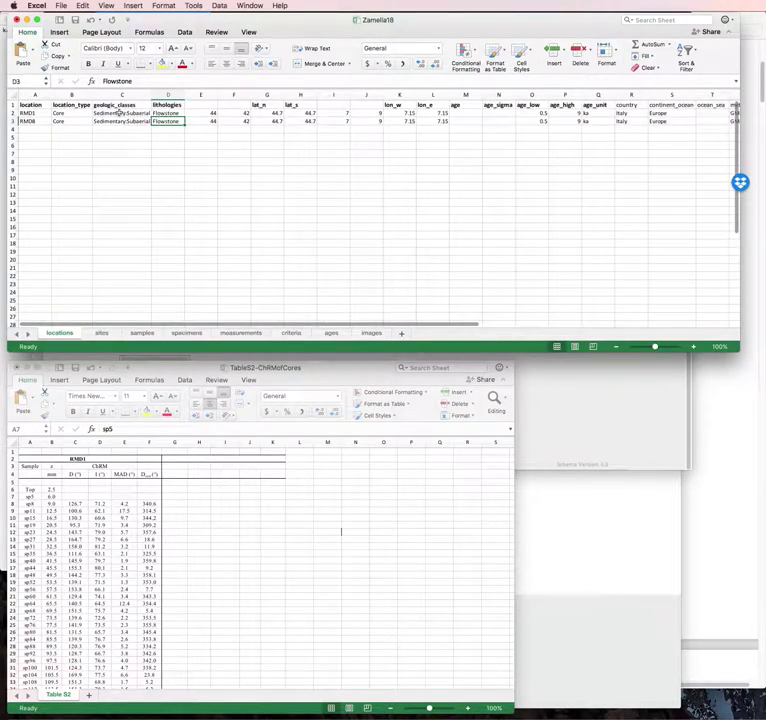
pyautogui.click(121, 113)
pyautogui.press('super+c')
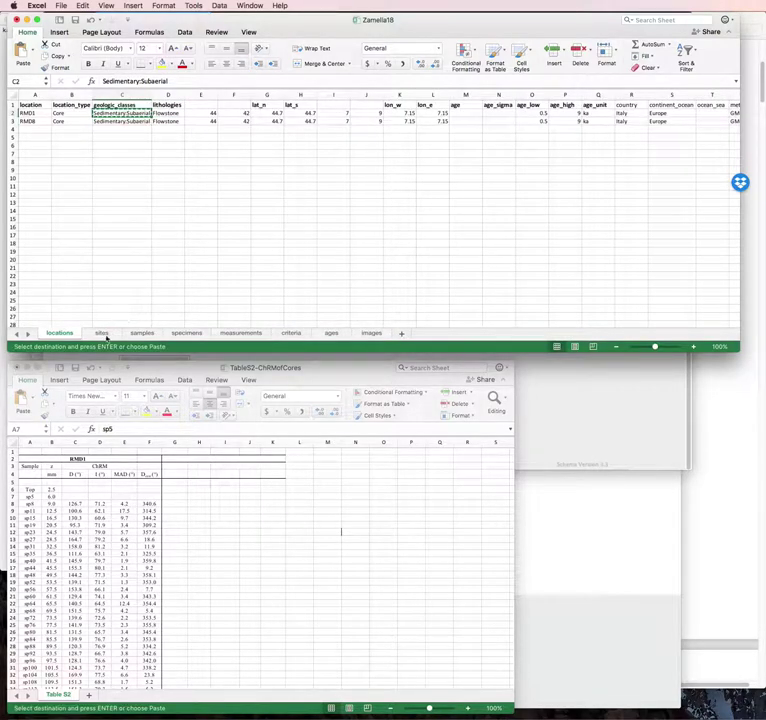
pyautogui.click(101, 333)
pyautogui.press('super+v')
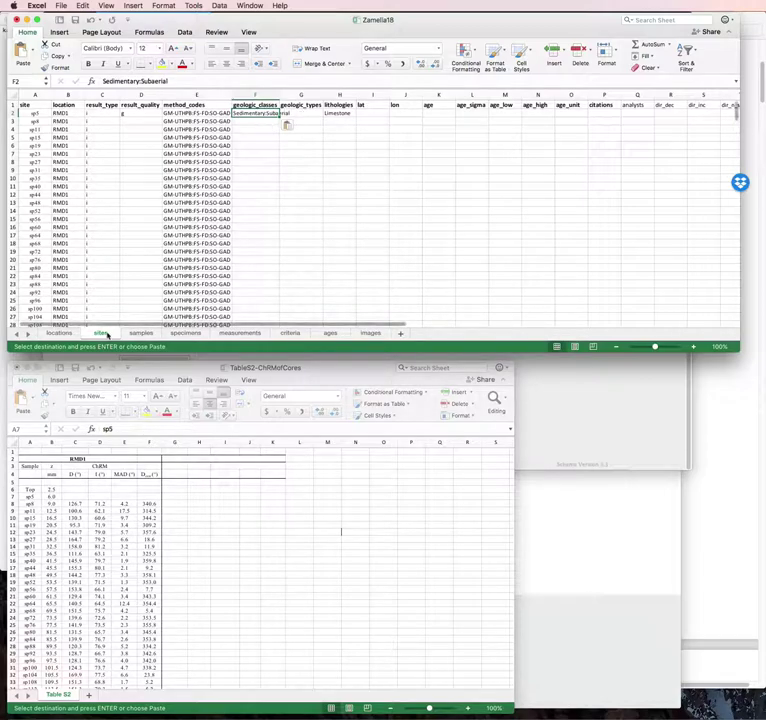
pyautogui.click(62, 334)
pyautogui.click(62, 334)
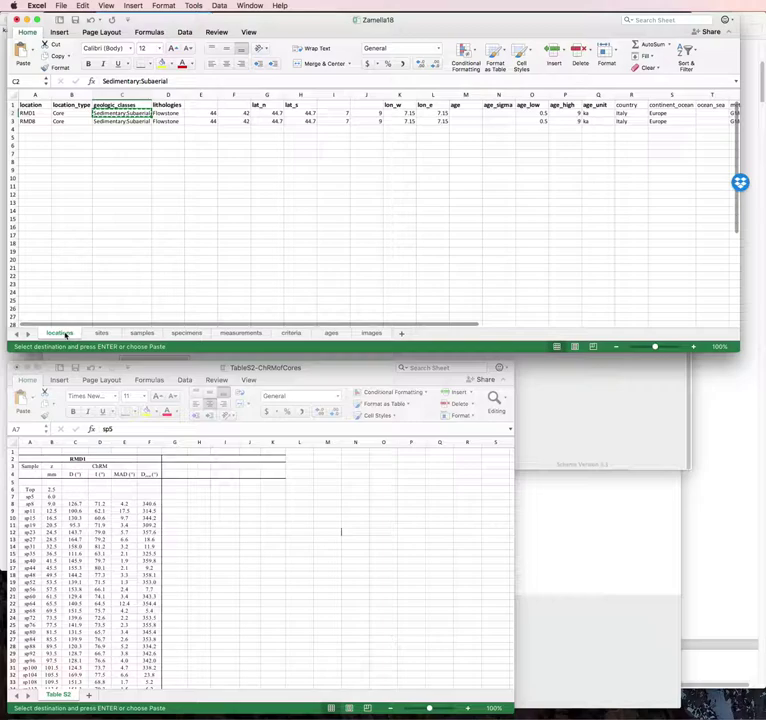
pyautogui.click(106, 334)
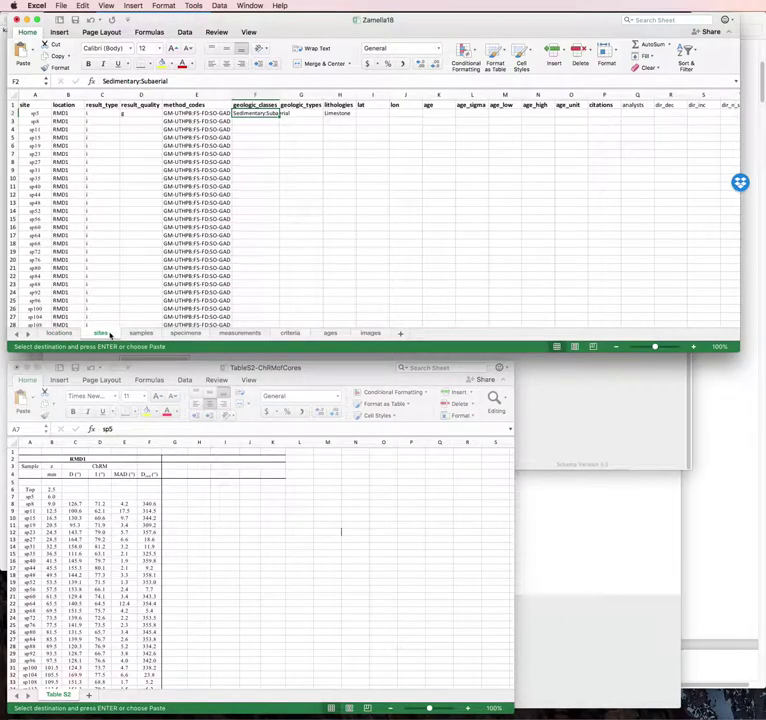
pyautogui.moveTo(280, 95); pyautogui.dragTo(290, 95)
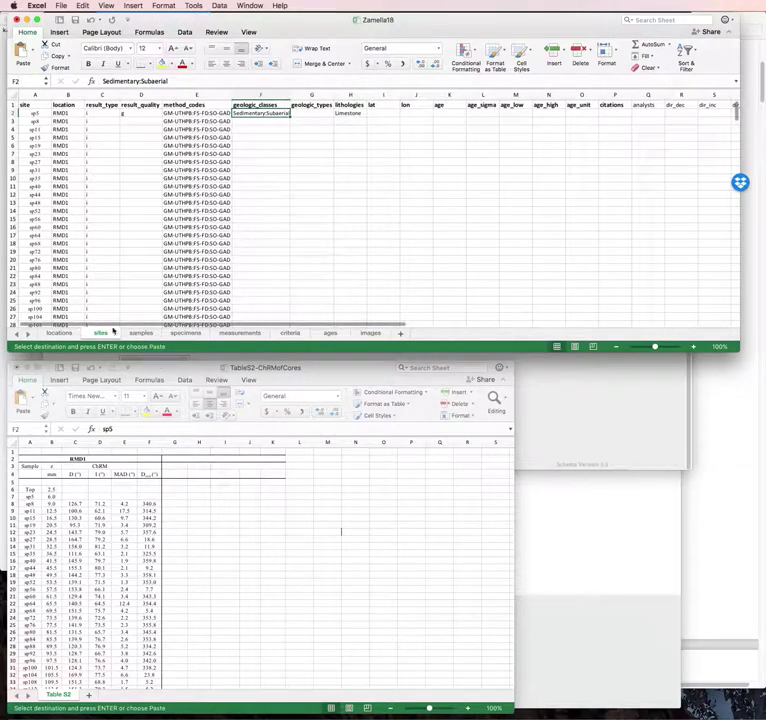
pyautogui.click(62, 333)
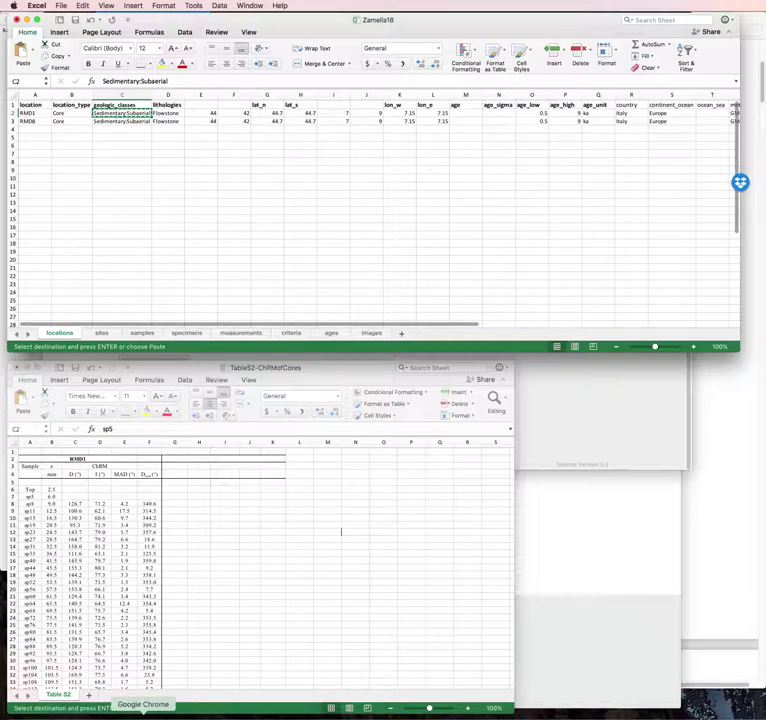
# In a new Chrome window, open the MagIC vocabulary lists and expand Geologic Classes.
pyautogui.click(143, 715)
pyautogui.press('super+n')
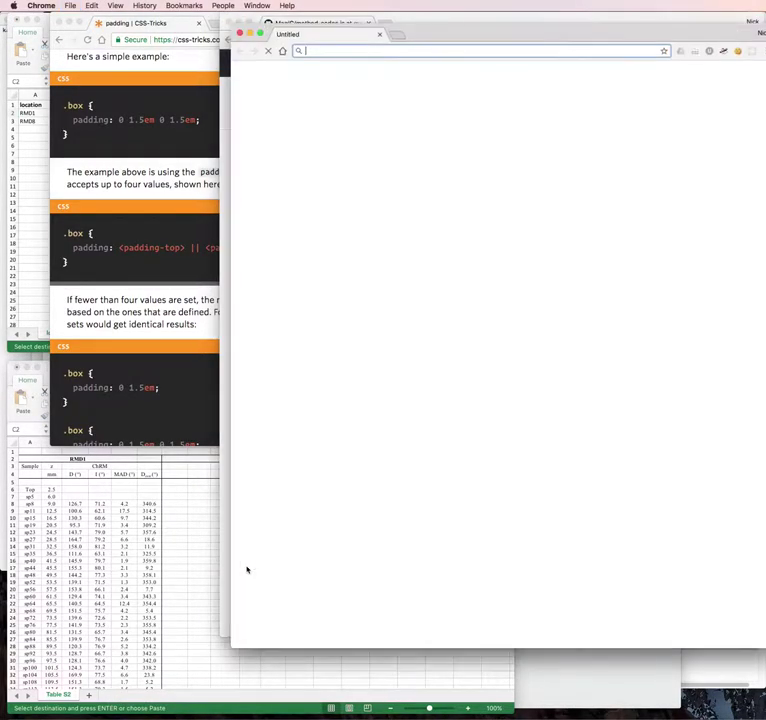
pyautogui.click(266, 86)
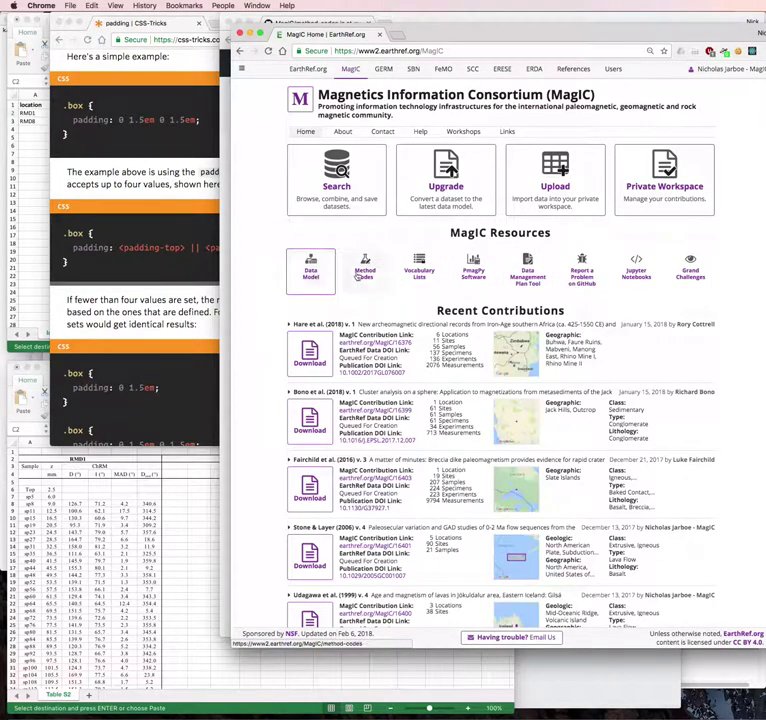
pyautogui.click(420, 270)
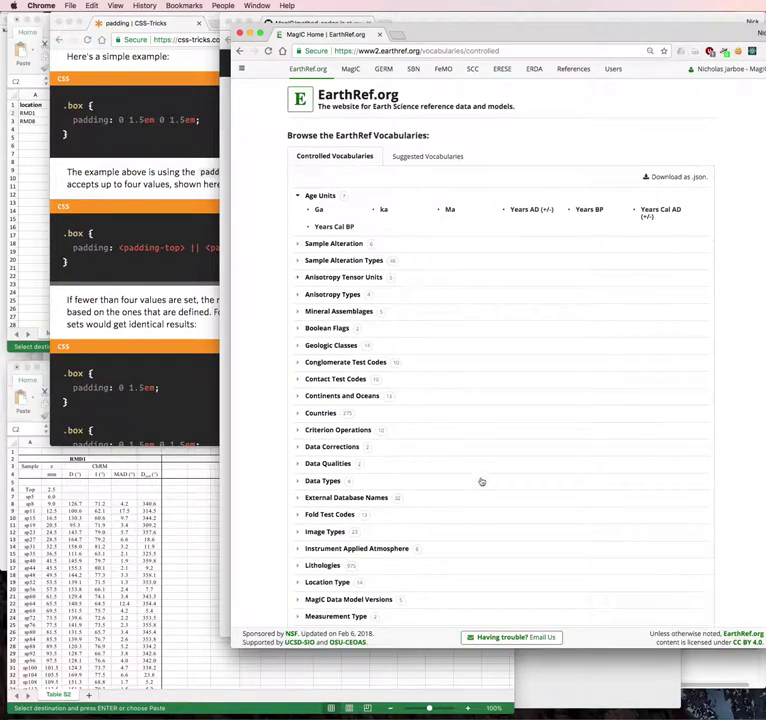
pyautogui.scroll(-5, 482, 482)
pyautogui.scroll(-1, 482, 482)
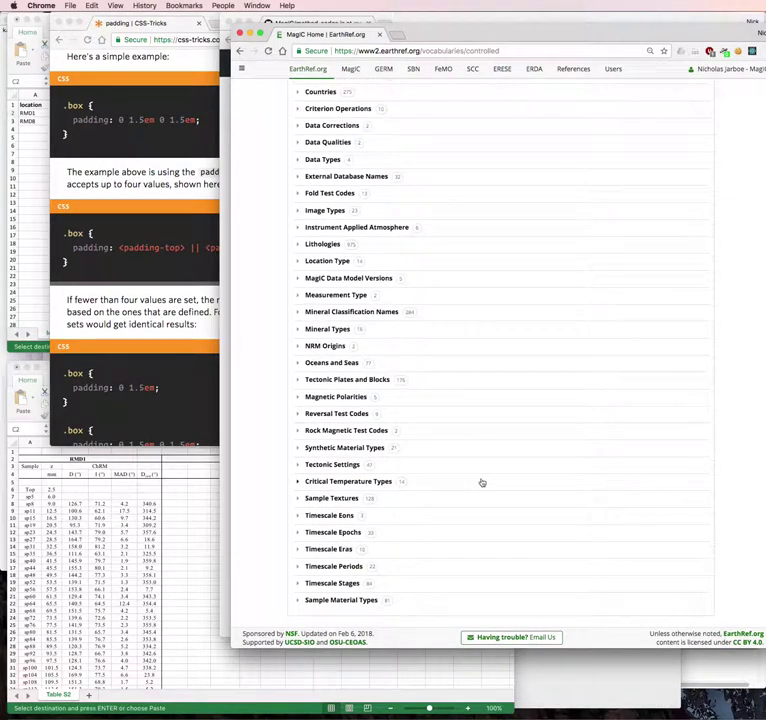
pyautogui.scroll(1, 482, 482)
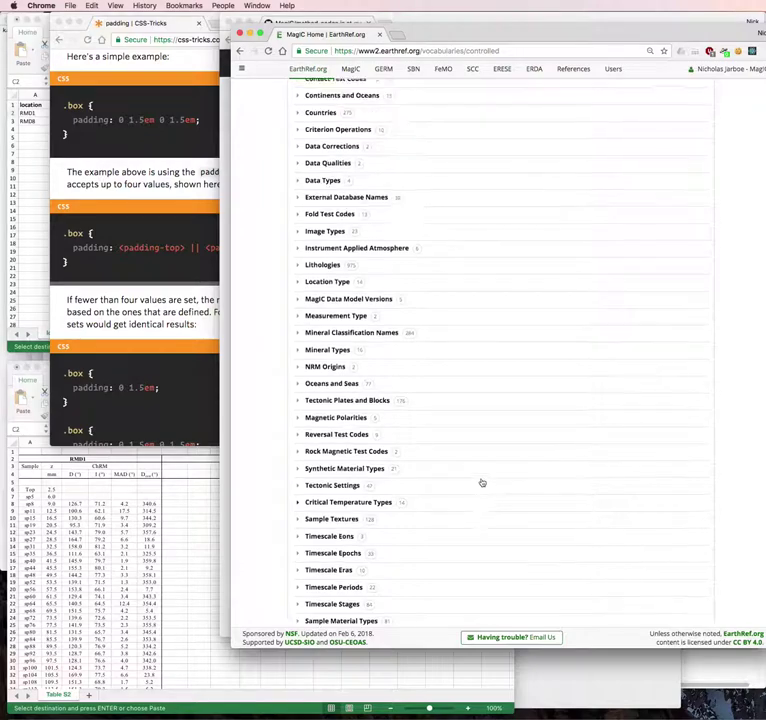
pyautogui.scroll(1, 482, 482)
pyautogui.scroll(2, 482, 482)
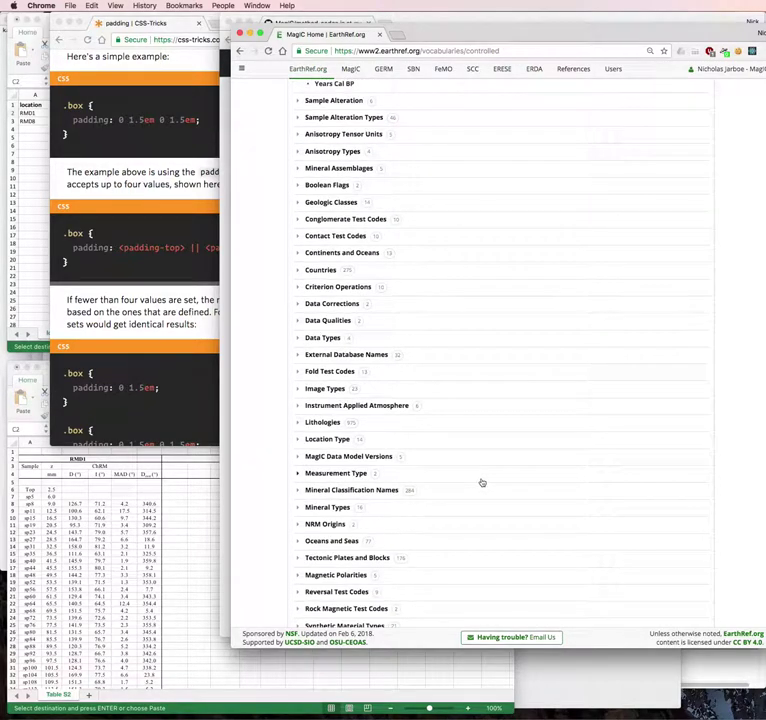
pyautogui.click(343, 203)
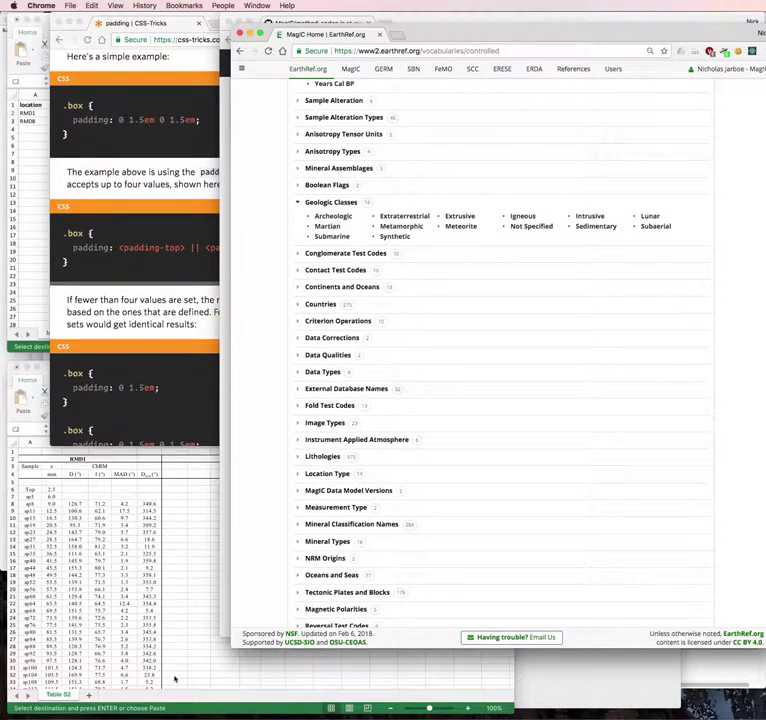
pyautogui.click(114, 411)
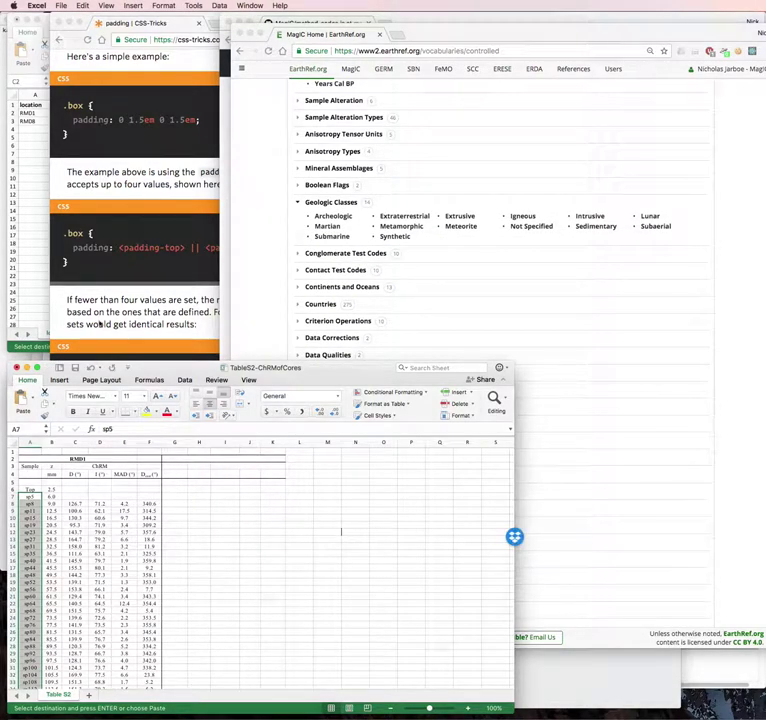
# Show the sites sheet in Excel, keeping the EarthRef Geologic Classes page in front.
pyautogui.click(28, 181)
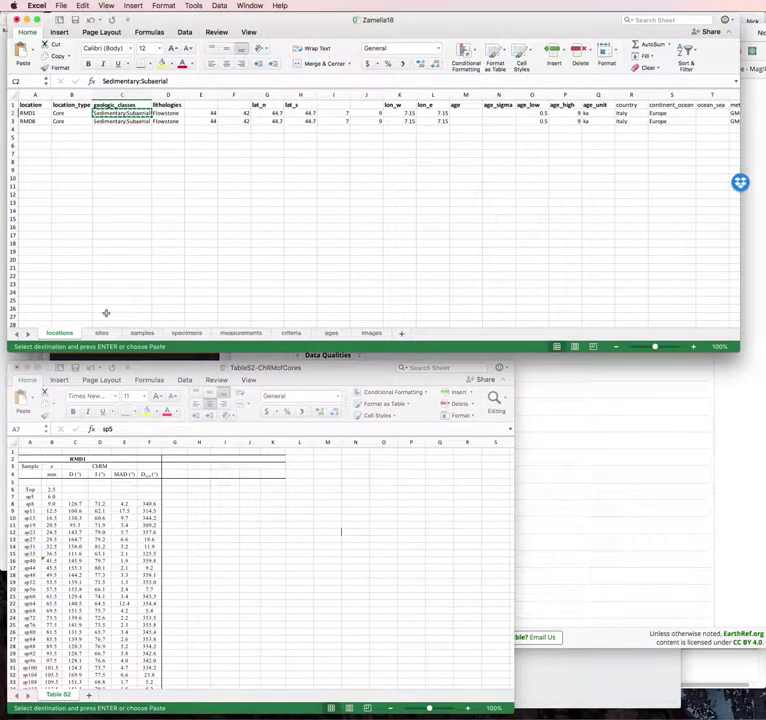
pyautogui.click(633, 526)
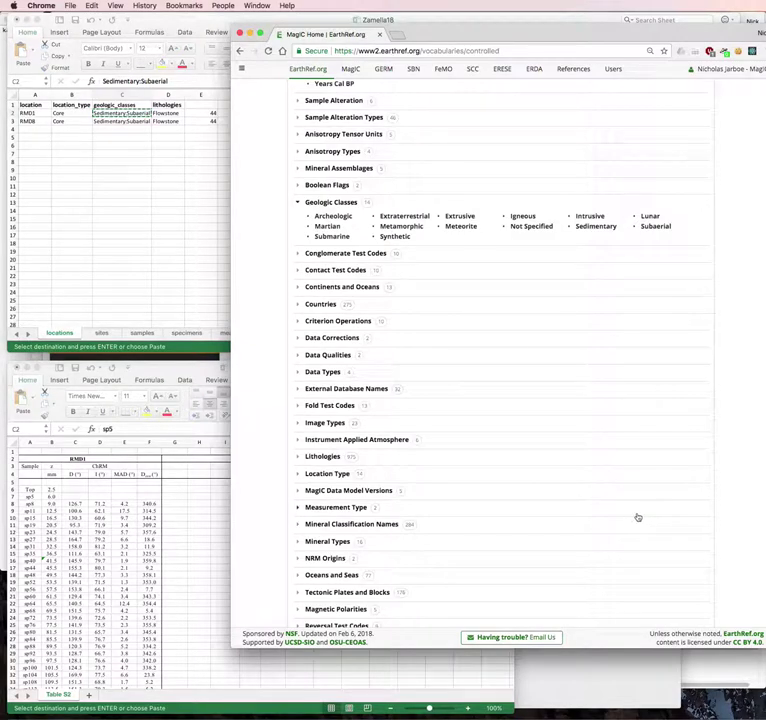
pyautogui.scroll(-1, 528, 493)
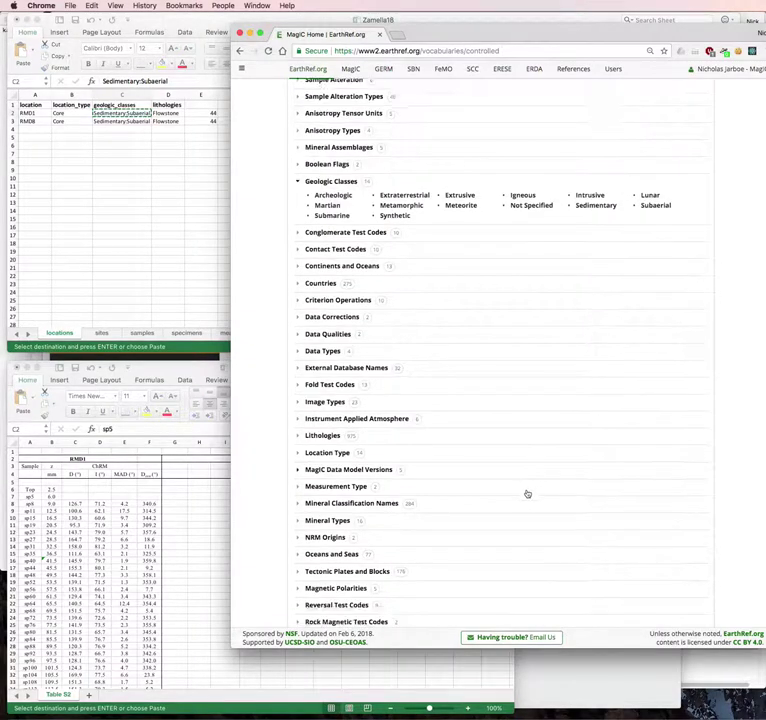
pyautogui.scroll(-3, 527, 495)
pyautogui.scroll(-1, 527, 495)
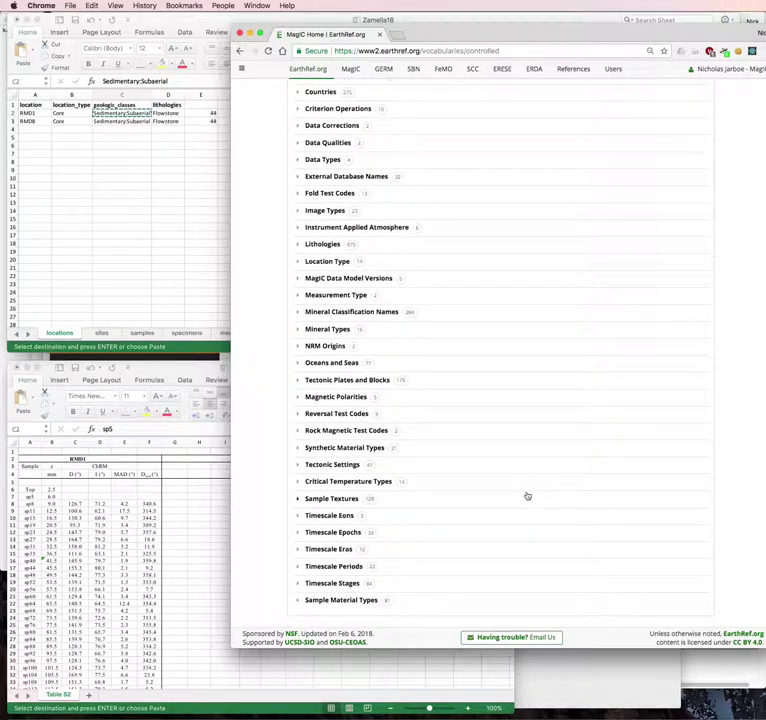
pyautogui.scroll(1, 527, 495)
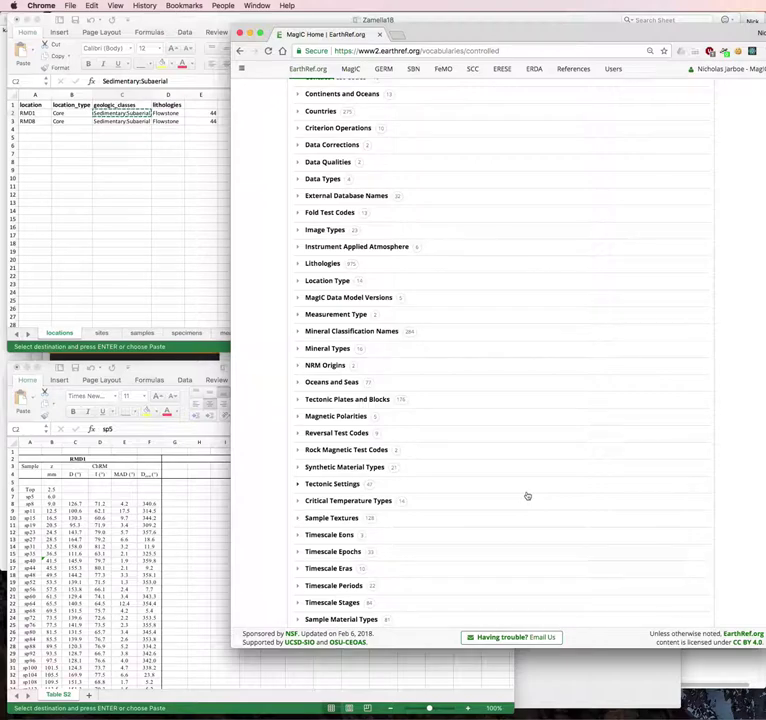
pyautogui.scroll(3, 527, 495)
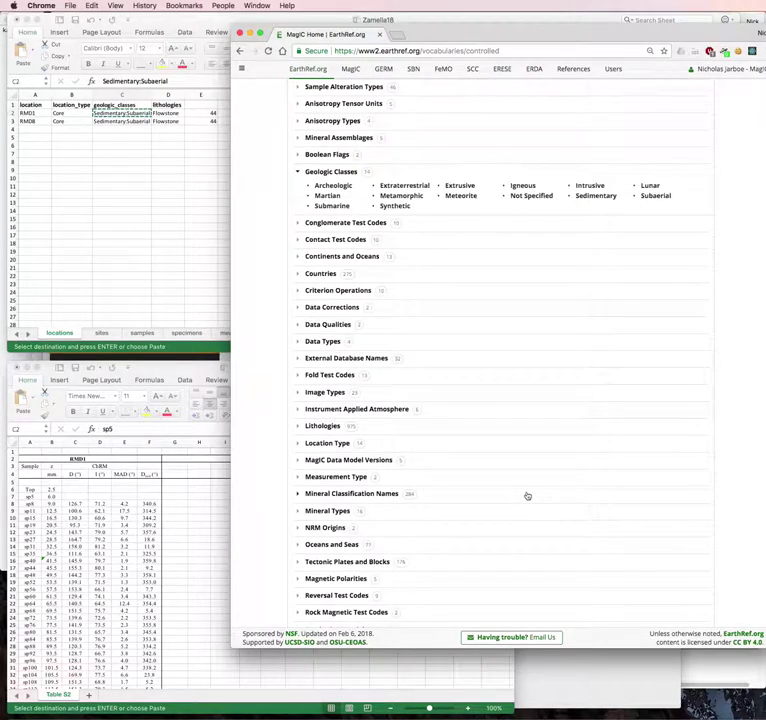
pyautogui.scroll(2, 527, 495)
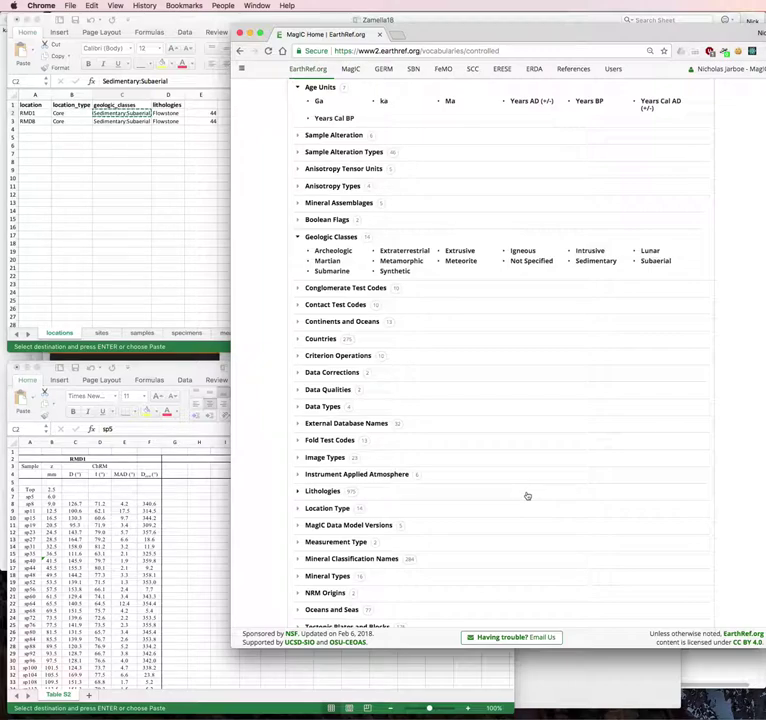
pyautogui.scroll(1, 527, 495)
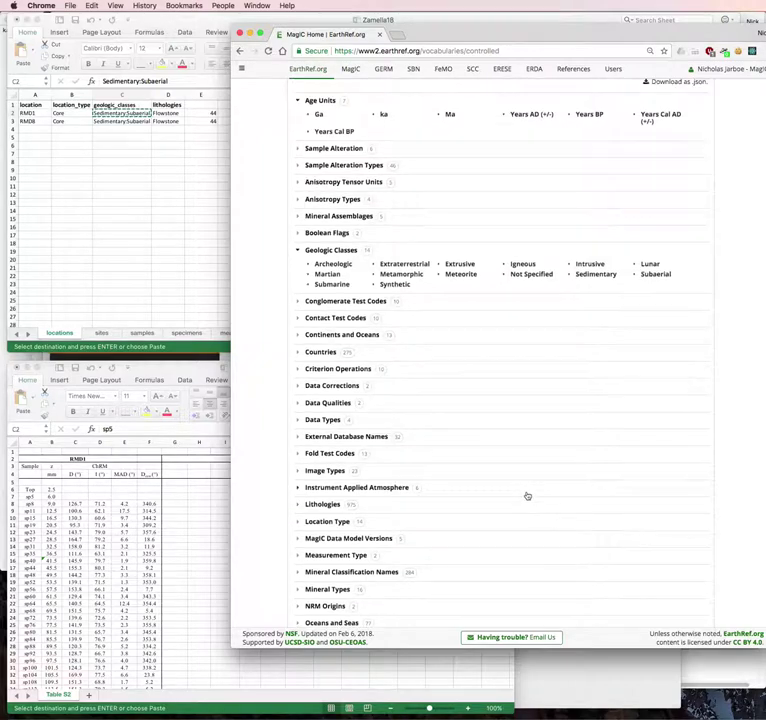
pyautogui.click(130, 318)
pyautogui.click(101, 334)
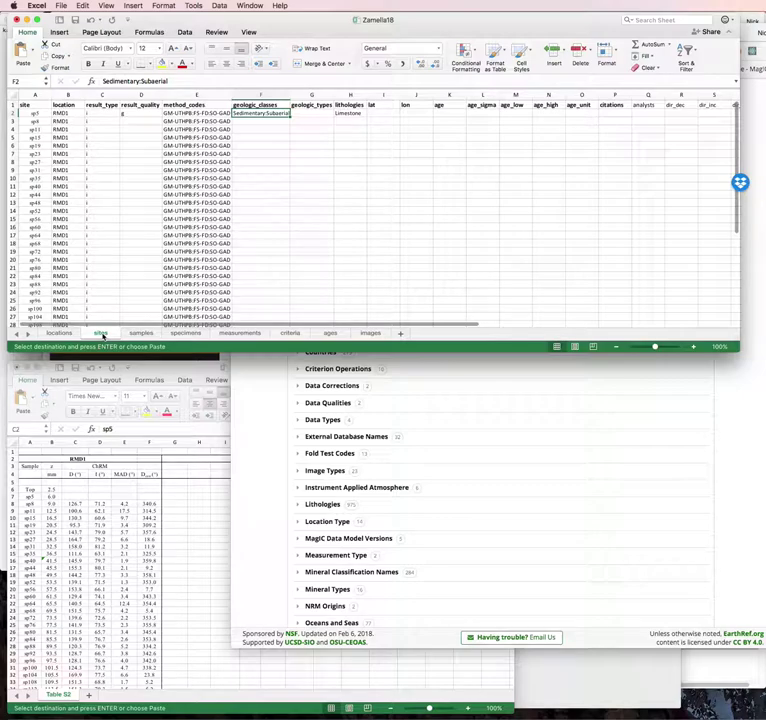
pyautogui.click(484, 462)
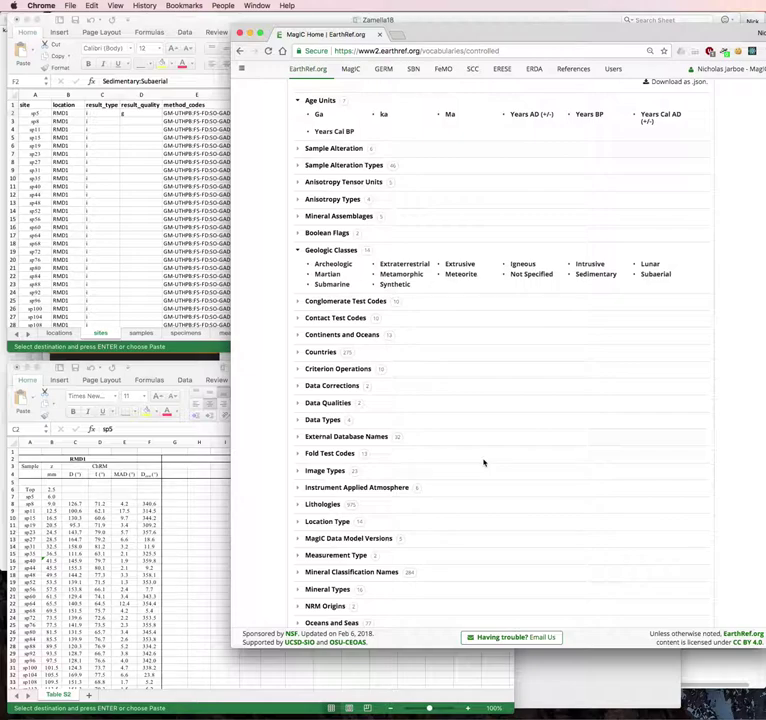
# Search the vocabularies page for 'geol' to jump to the expanded Geologic Classes list.
pyautogui.hotkey('ctrl', 'f')
pyautogui.write('geo')
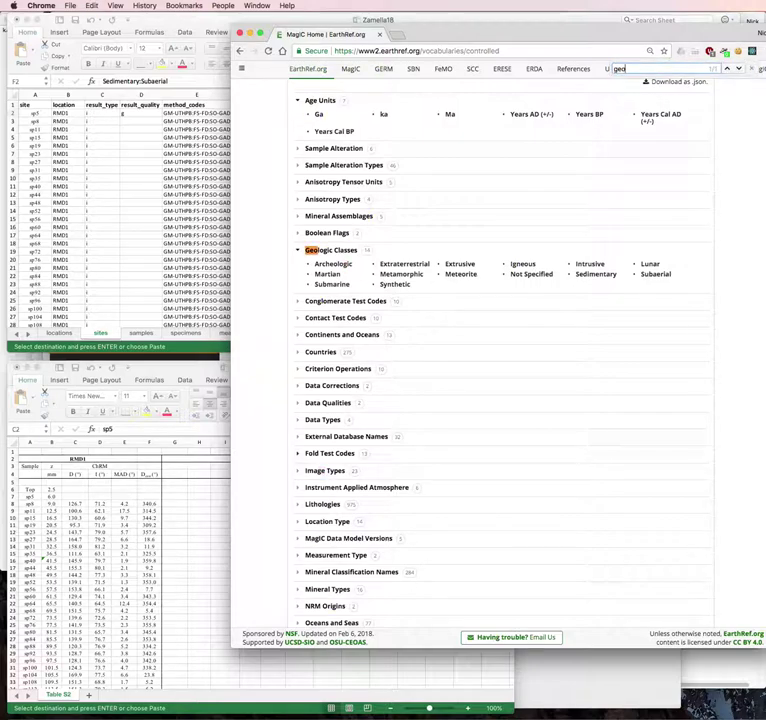
pyautogui.write('l')
pyautogui.scroll(-5, 442, 452)
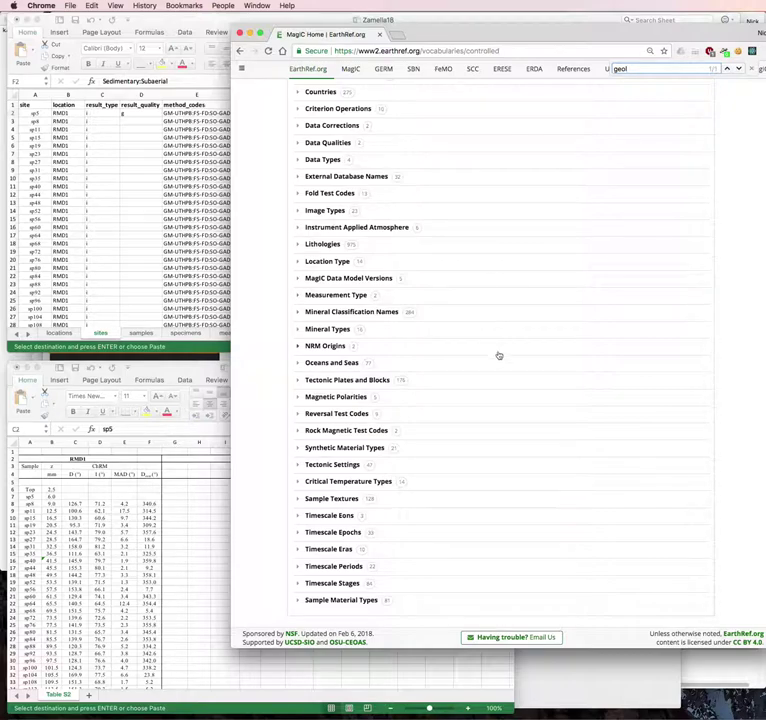
pyautogui.press('Return')
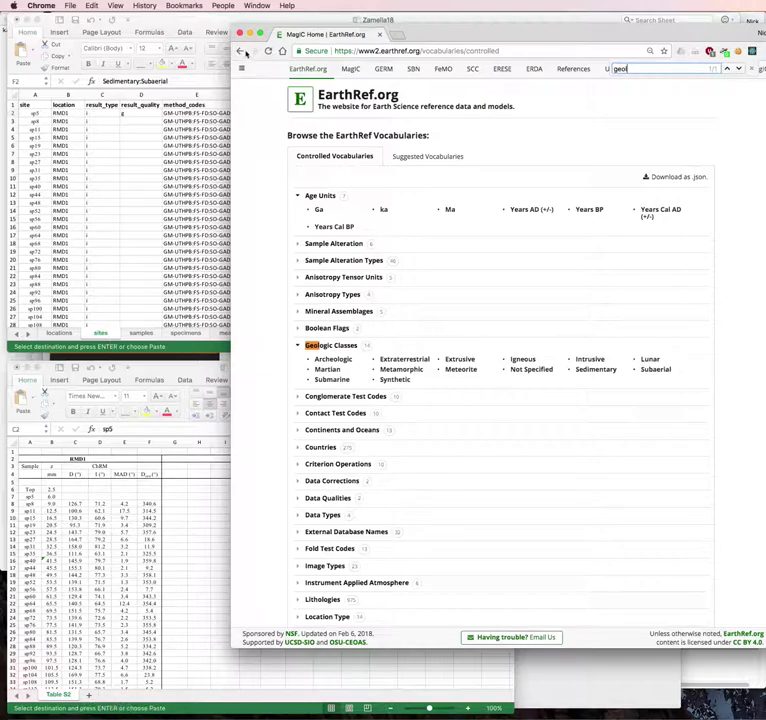
# Go back to MagIC home, open the 3.0 Data Model and expand the Sites table columns.
pyautogui.click(241, 51)
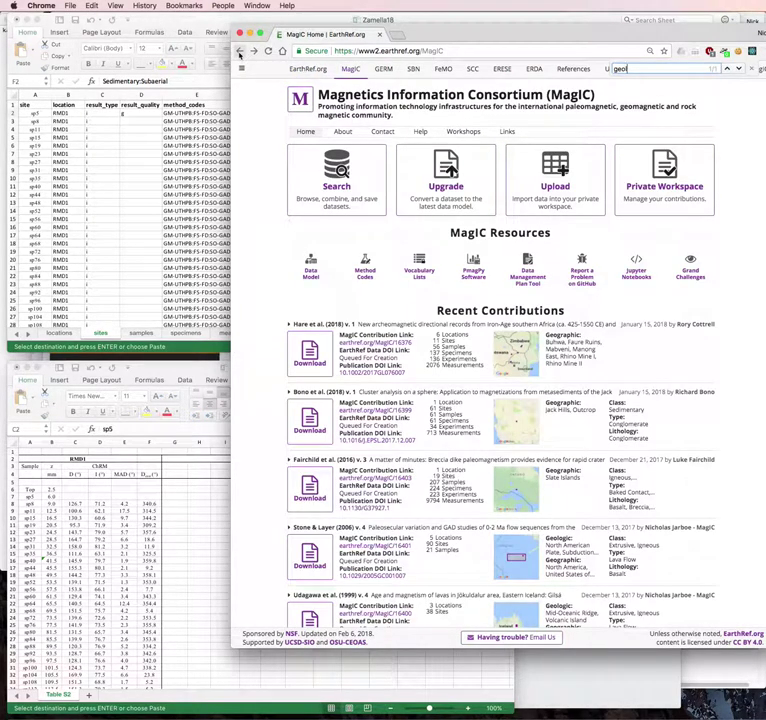
pyautogui.click(301, 274)
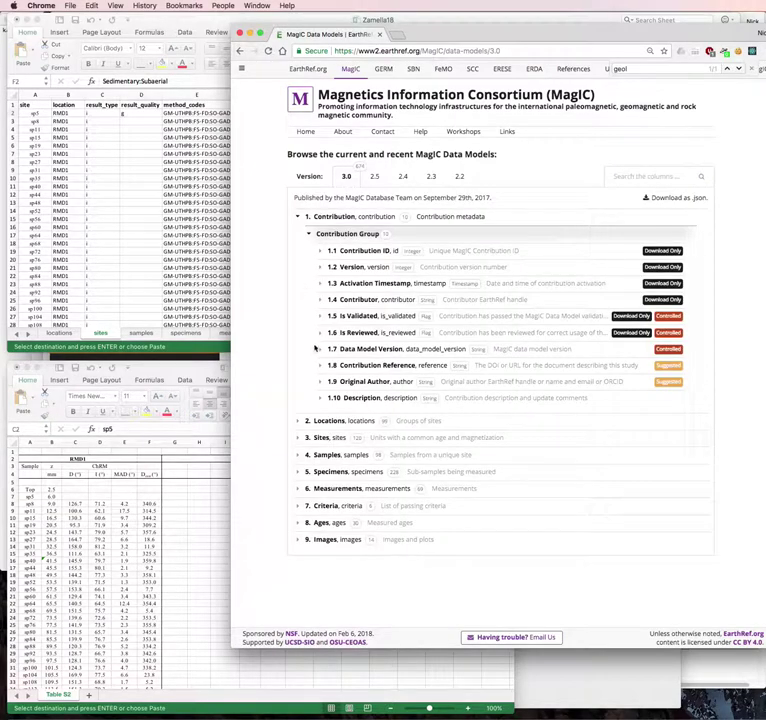
pyautogui.click(298, 439)
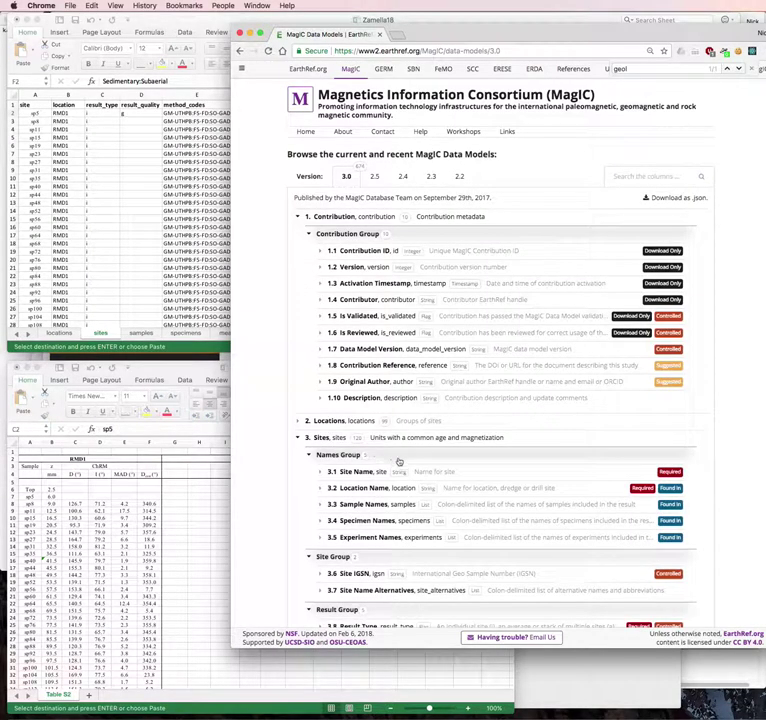
pyautogui.scroll(-5, 410, 465)
pyautogui.scroll(-5, 417, 472)
pyautogui.scroll(-5, 417, 472)
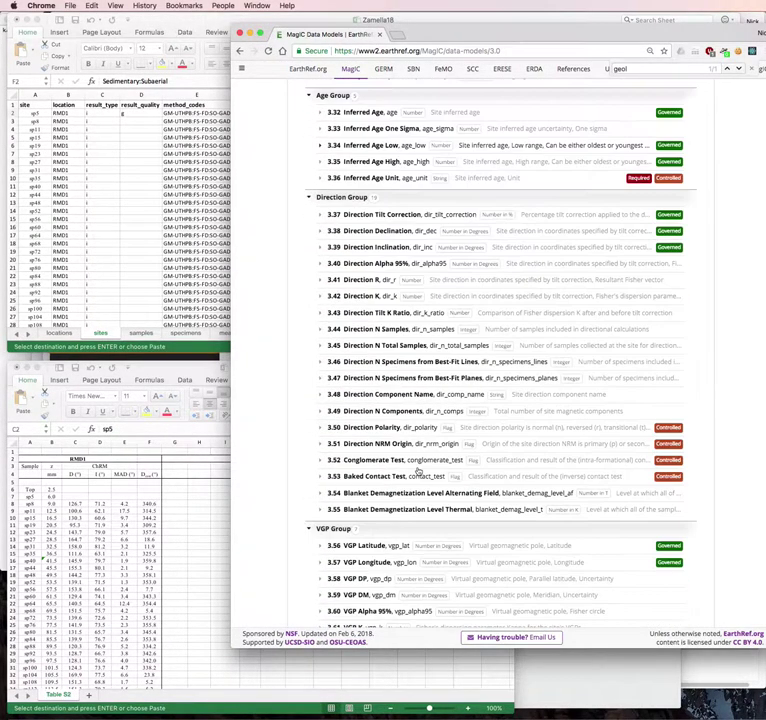
# Search the page for 'geol' and scroll down to the Sites Geology Group columns.
pyautogui.press('BackSpace')
pyautogui.press('BackSpace')
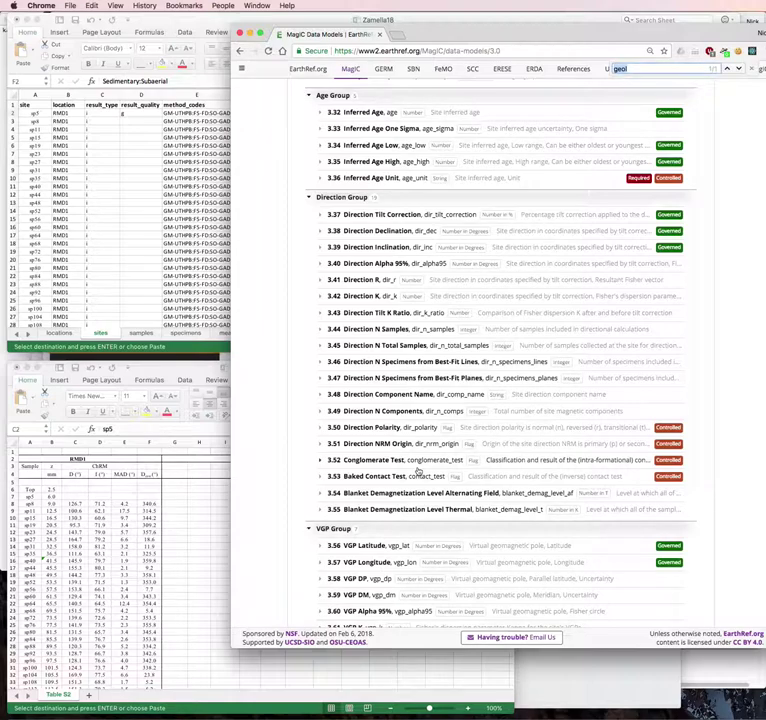
pyautogui.write('ol')
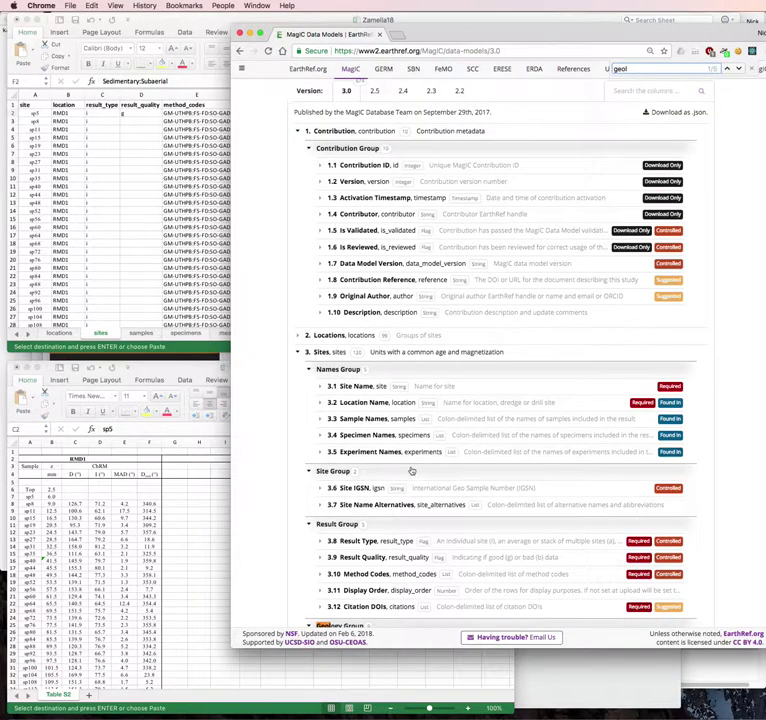
pyautogui.scroll(-2, 455, 470)
pyautogui.scroll(-2, 451, 534)
pyautogui.moveTo(474, 549)
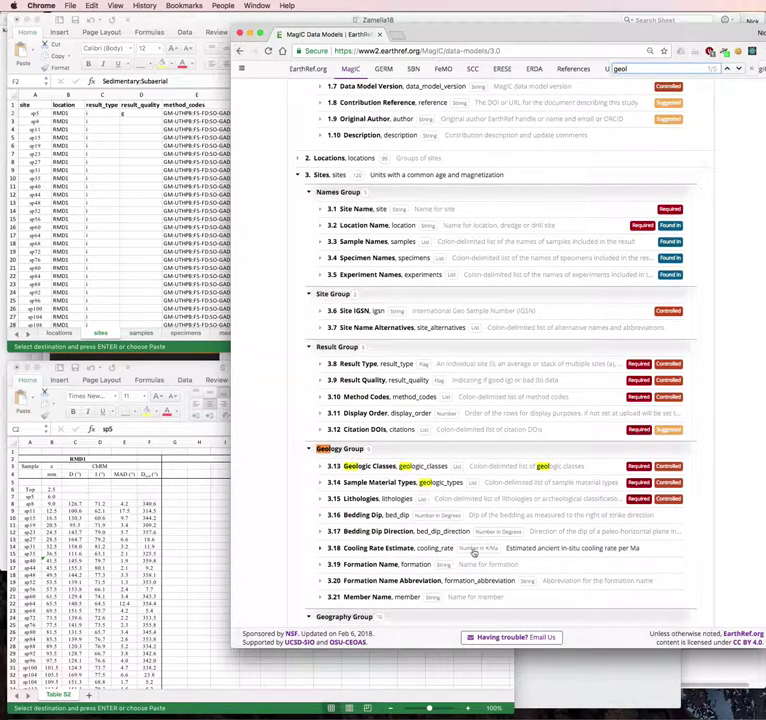
pyautogui.scroll(-1, 474, 551)
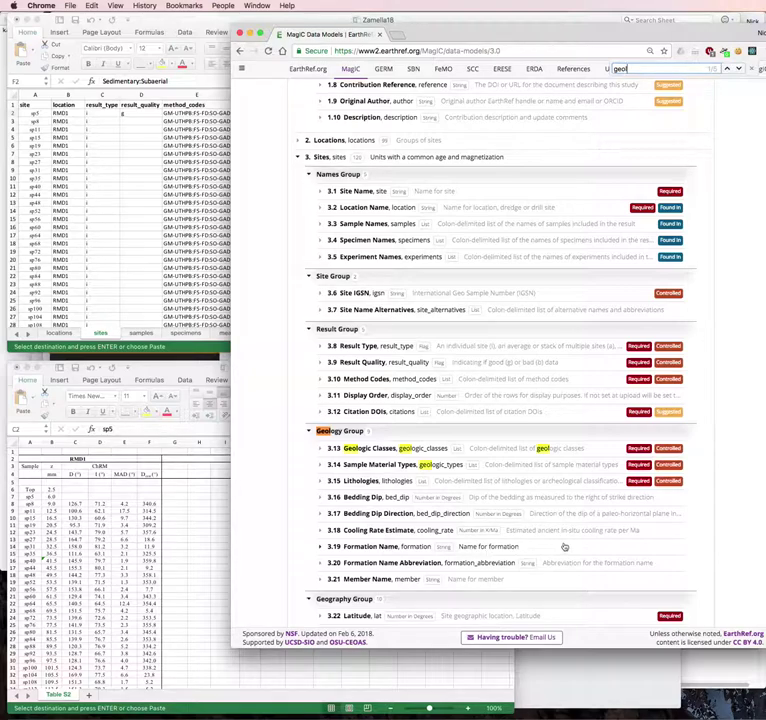
pyautogui.click(591, 685)
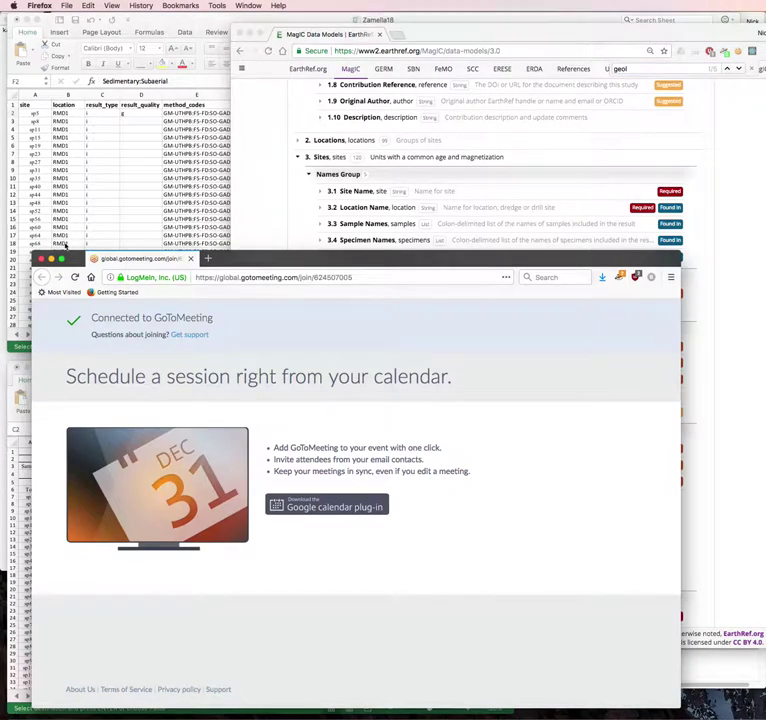
# Dismiss the GoToMeeting Firefox window and bring the MagIC data models page back to the front.
pyautogui.click(50, 259)
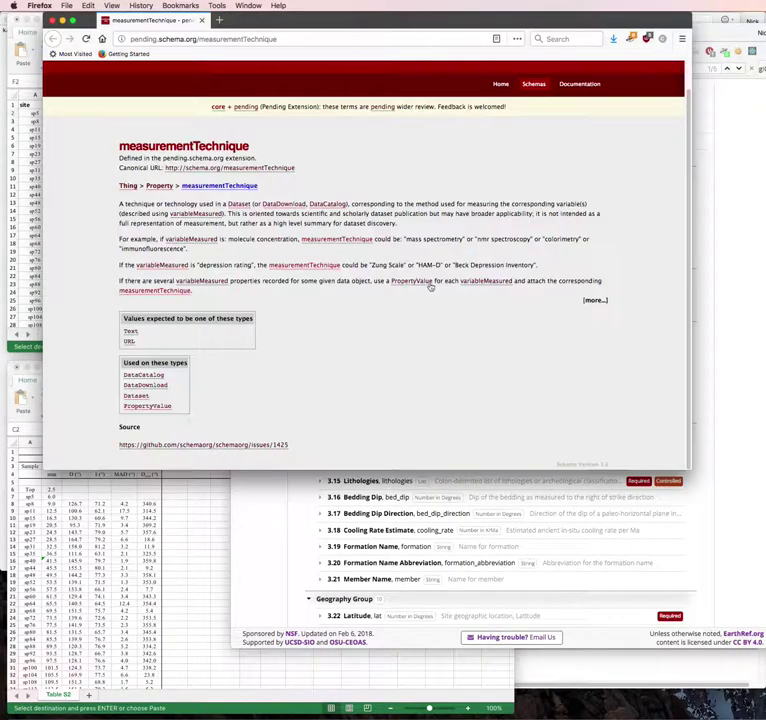
pyautogui.click(266, 580)
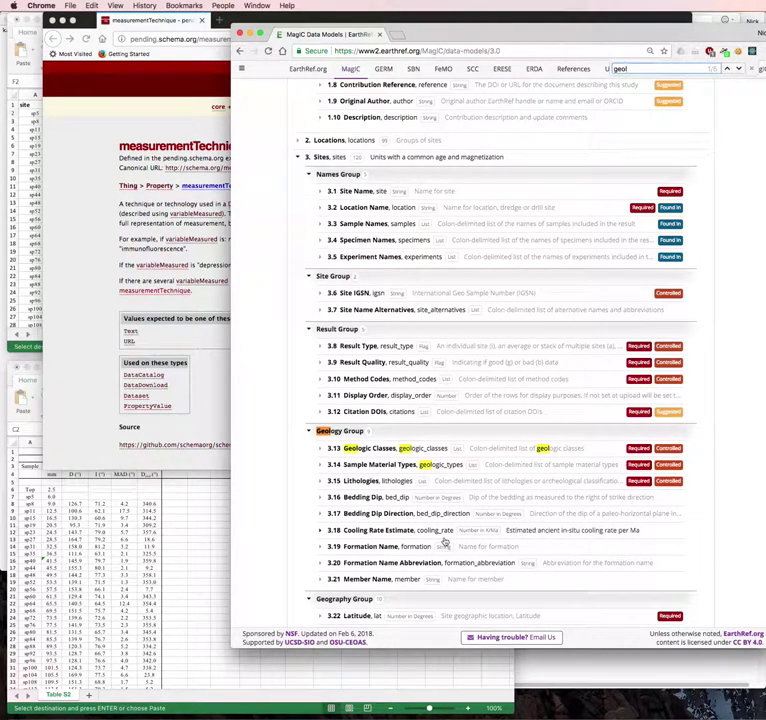
# Expand 3.14 Sample Material Types to read its description and examples, then open a new Chrome window.
pyautogui.click(321, 465)
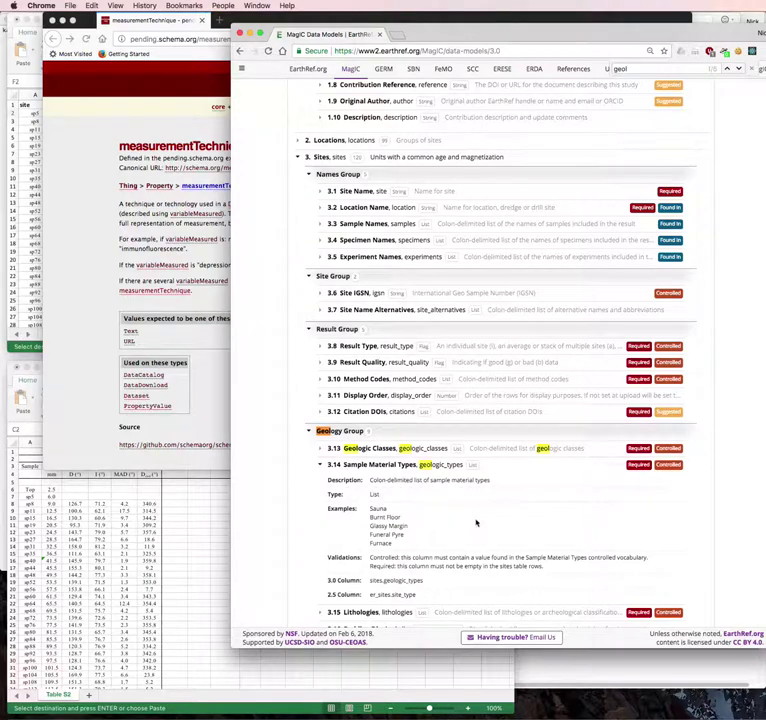
pyautogui.scroll(-1, 476, 522)
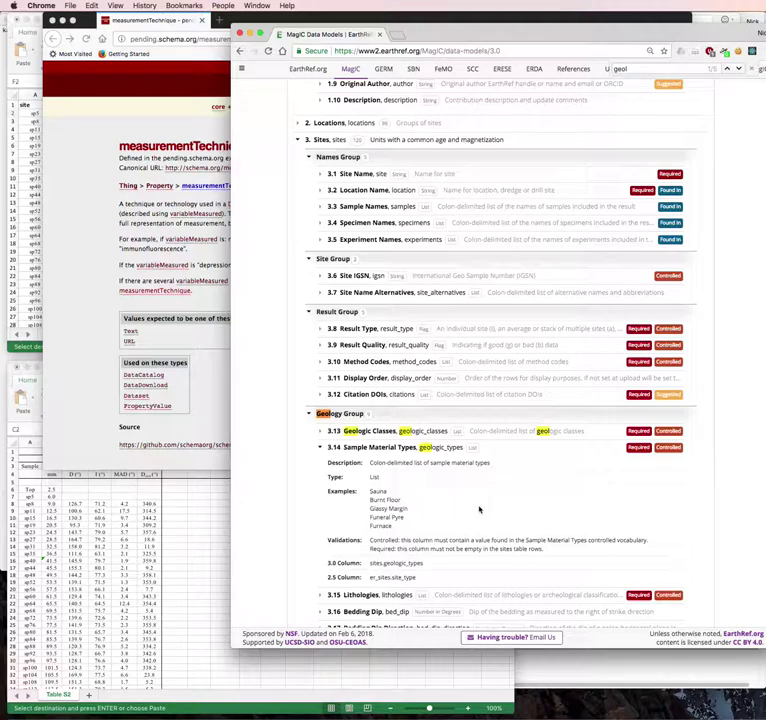
pyautogui.scroll(-1, 479, 510)
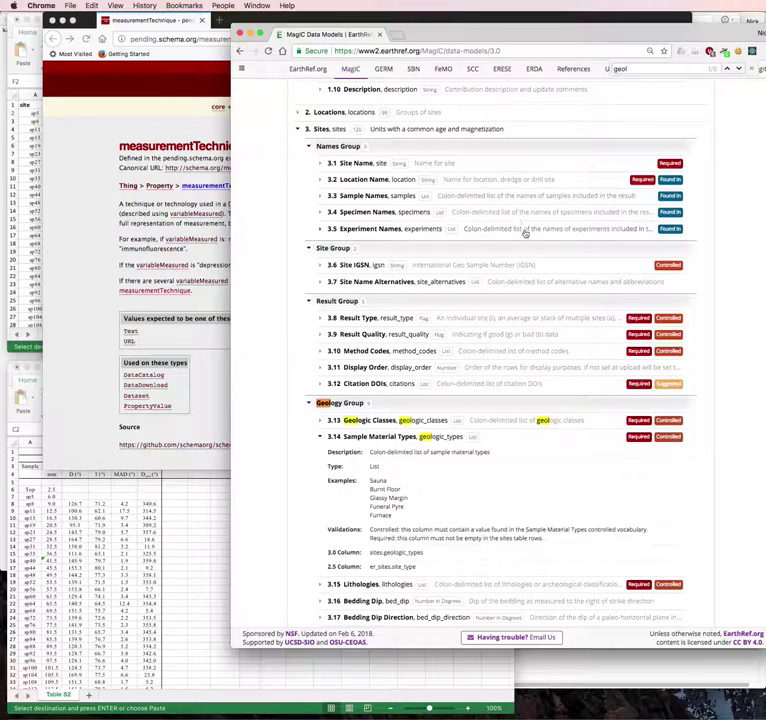
pyautogui.press('super+n')
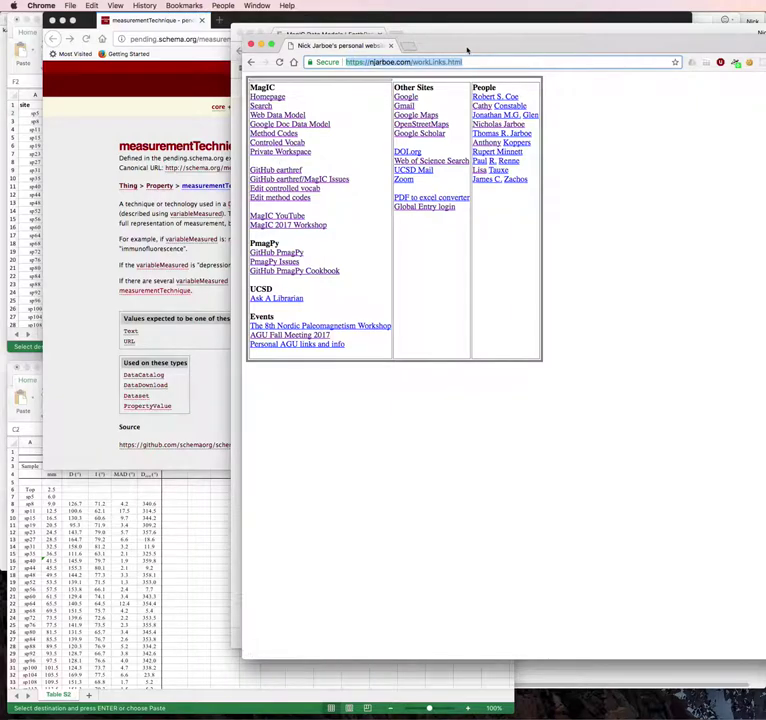
# Move the new window aside and open the MagIC controlled vocabulary lists via the MagIC homepage.
pyautogui.moveTo(467, 46); pyautogui.dragTo(612, 44)
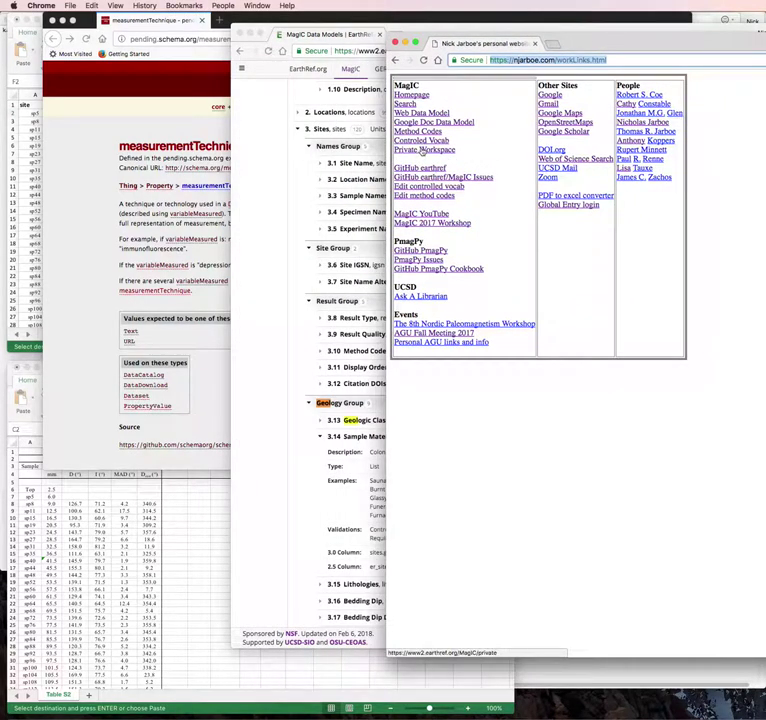
pyautogui.click(411, 94)
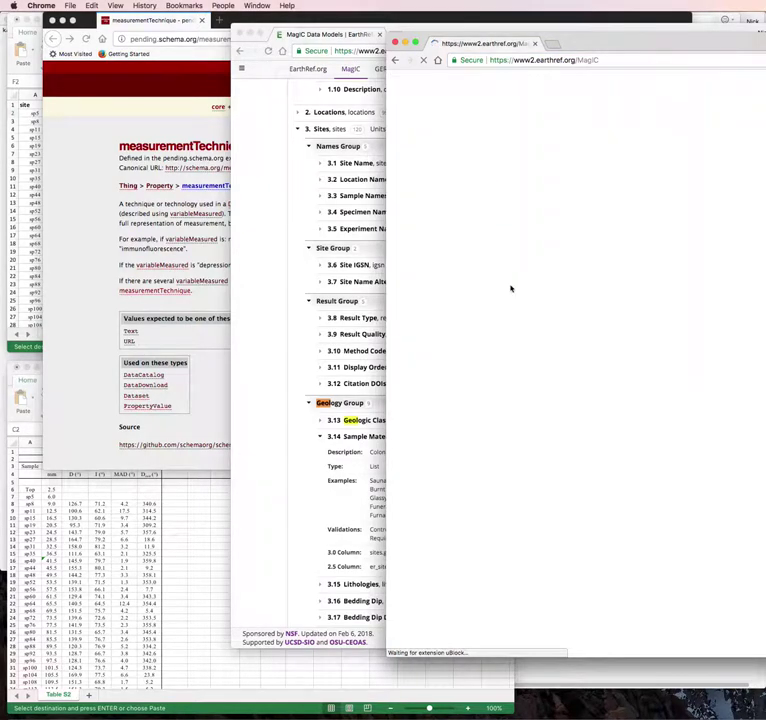
pyautogui.click(566, 279)
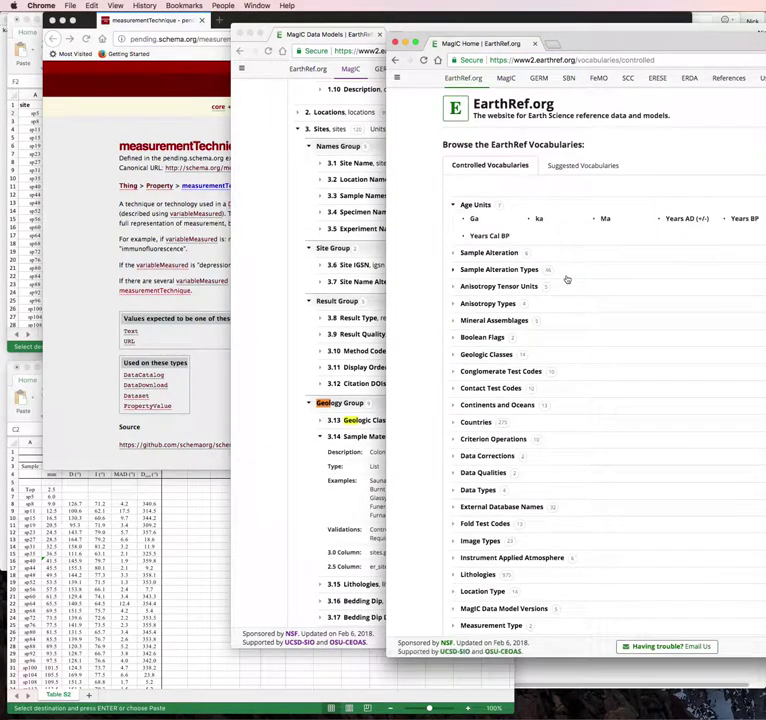
pyautogui.scroll(-2, 540, 480)
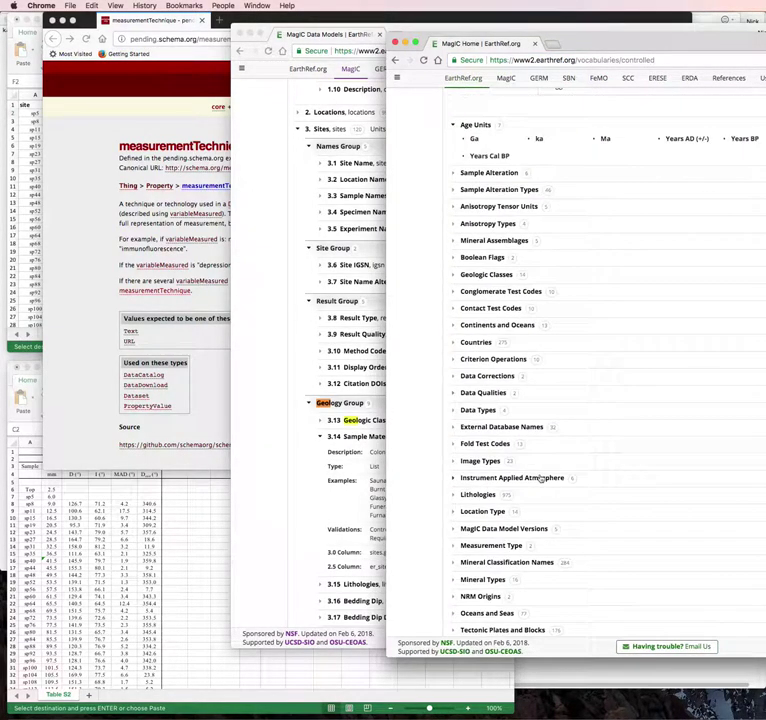
pyautogui.scroll(-2, 540, 480)
pyautogui.scroll(-2, 540, 480)
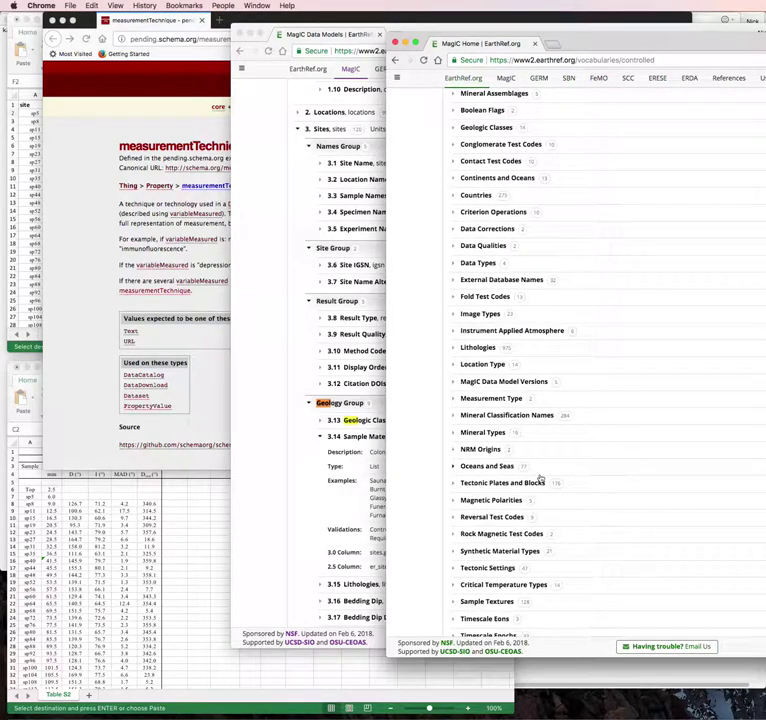
pyautogui.scroll(-1, 530, 556)
pyautogui.scroll(-2, 540, 560)
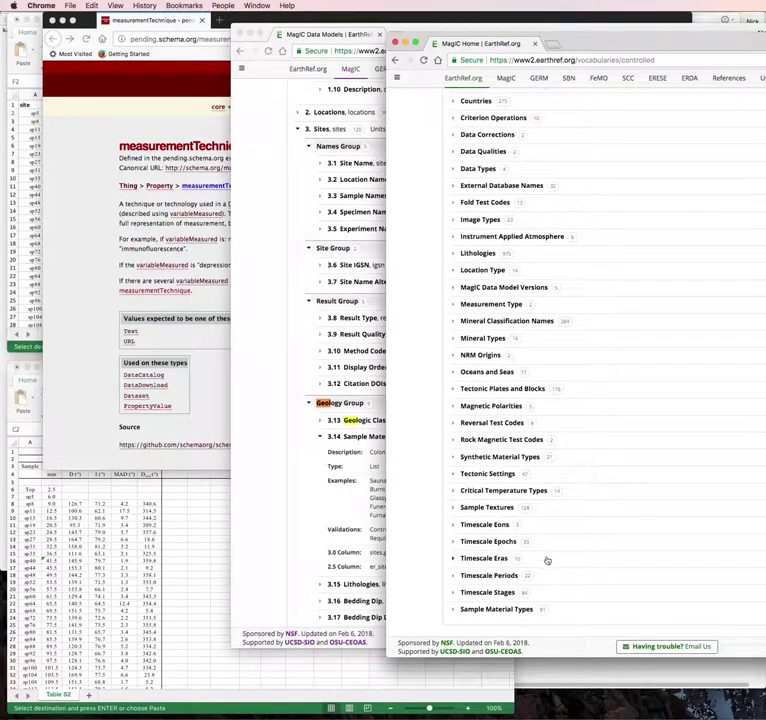
# Expand the Sample Material Types vocabulary and select the term Sediment Layer.
pyautogui.click(453, 609)
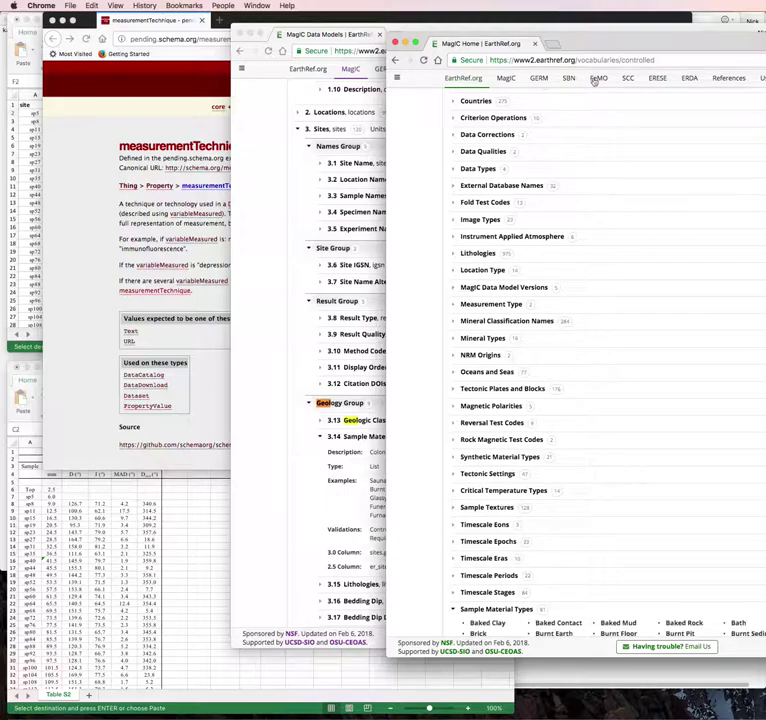
pyautogui.scroll(-2, 600, 170)
pyautogui.moveTo(626, 24); pyautogui.dragTo(448, 24)
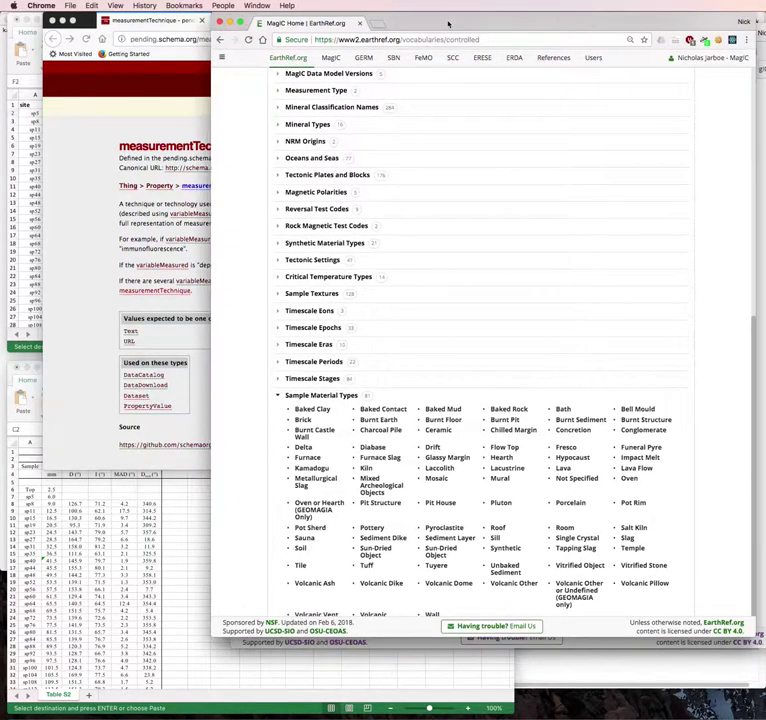
pyautogui.scroll(-1, 506, 278)
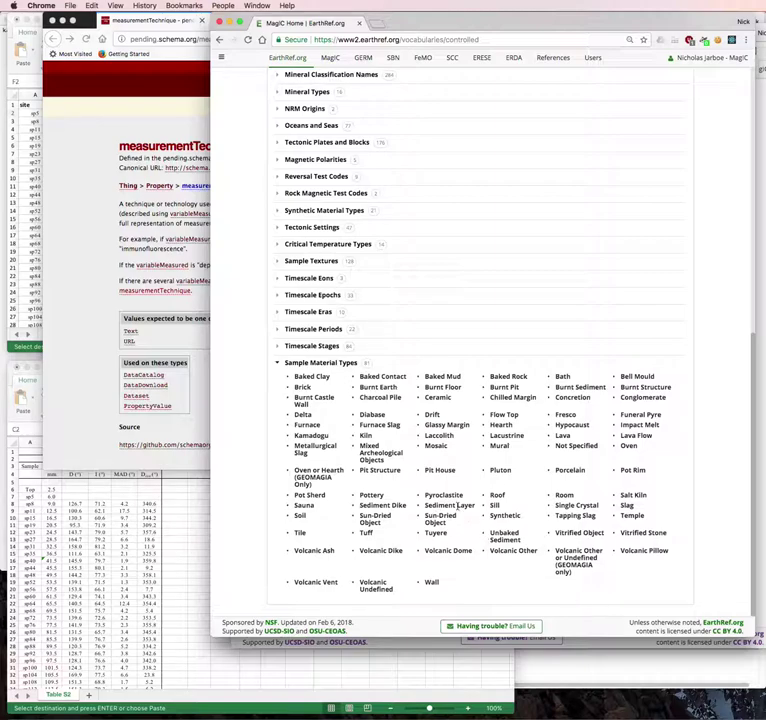
pyautogui.moveTo(426, 505); pyautogui.dragTo(474, 506)
pyautogui.press('super+c')
pyautogui.click(12, 349)
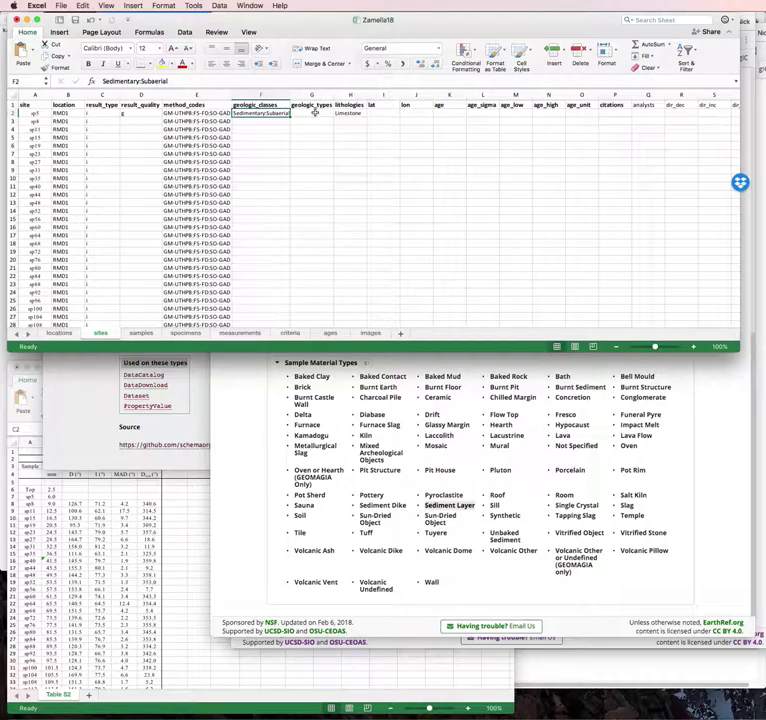
# Put Sediment Layer into sites cell G2 as plain text using Paste Special > Text.
pyautogui.click(315, 113)
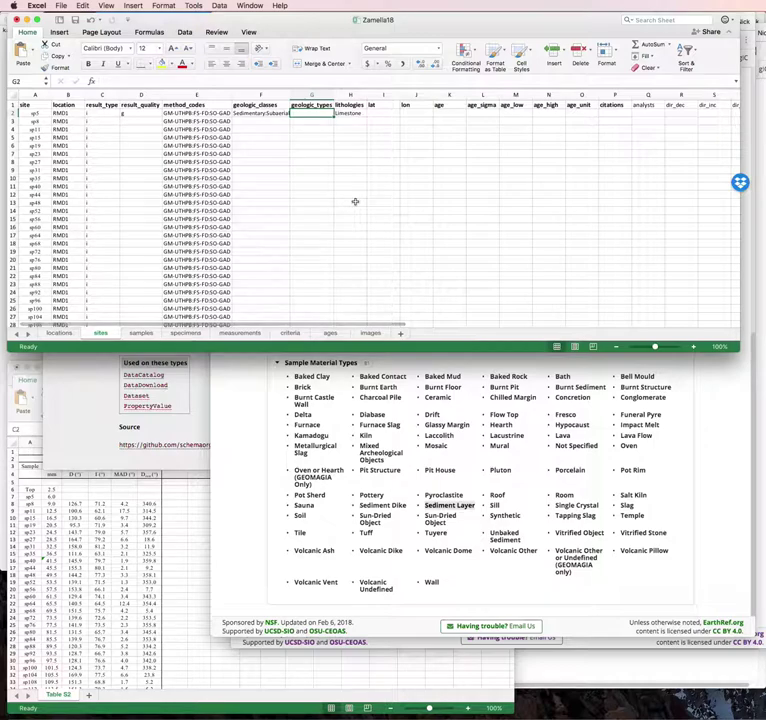
pyautogui.press('super+v')
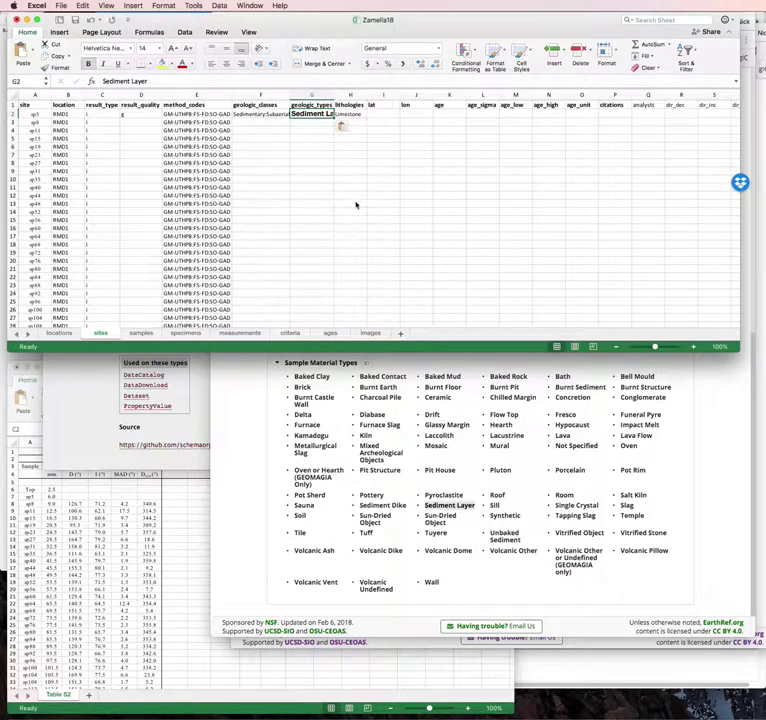
pyautogui.press('super+z')
pyautogui.click(82, 6)
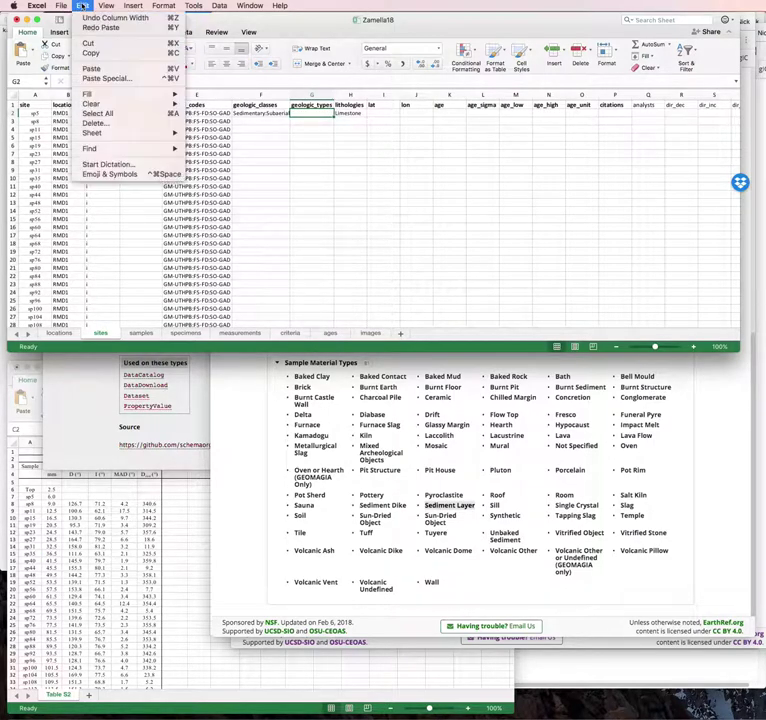
pyautogui.click(106, 78)
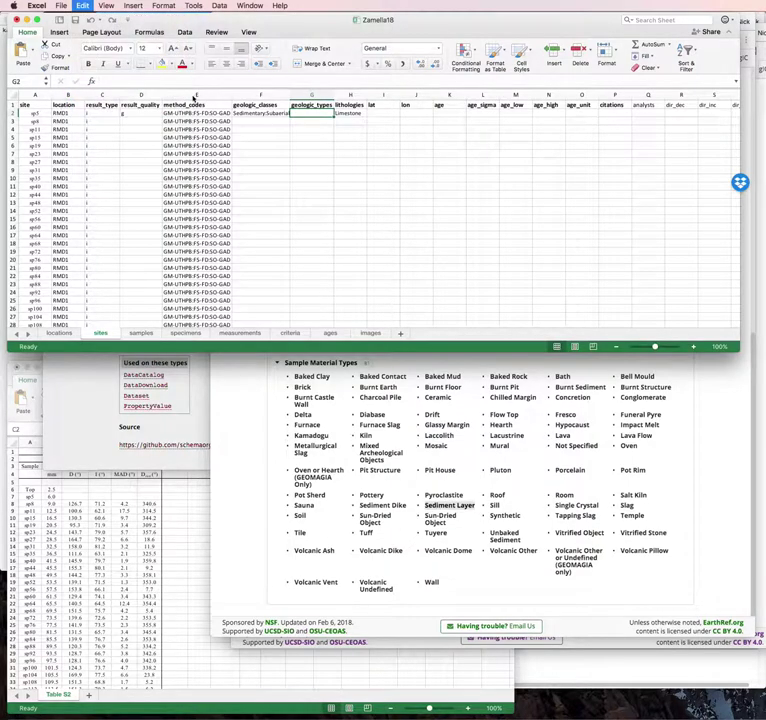
pyautogui.click(534, 220)
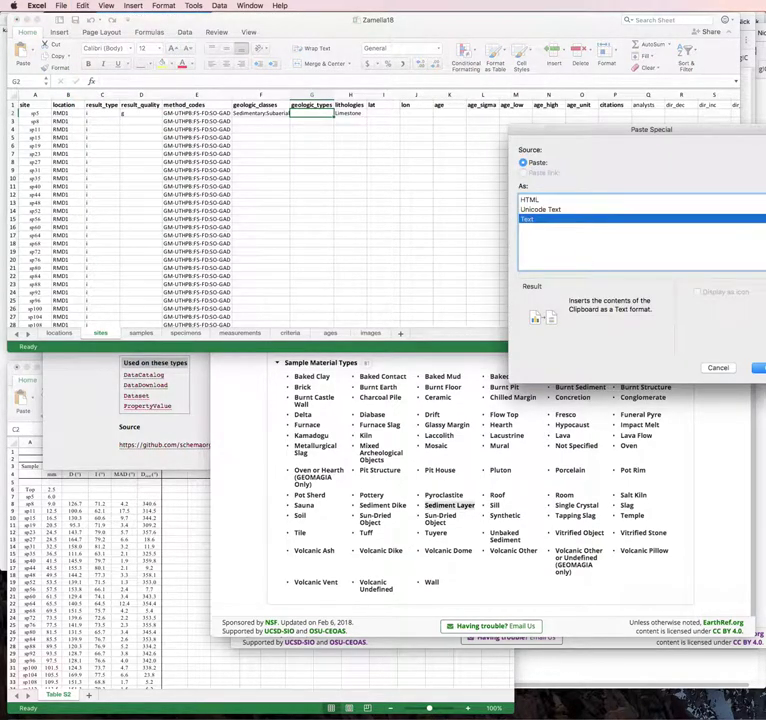
pyautogui.click(758, 367)
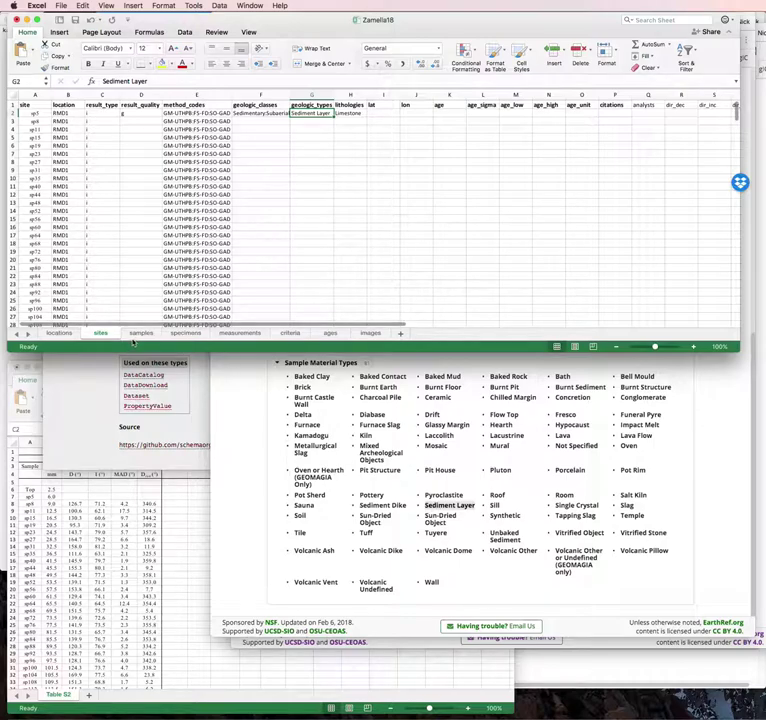
pyautogui.click(60, 336)
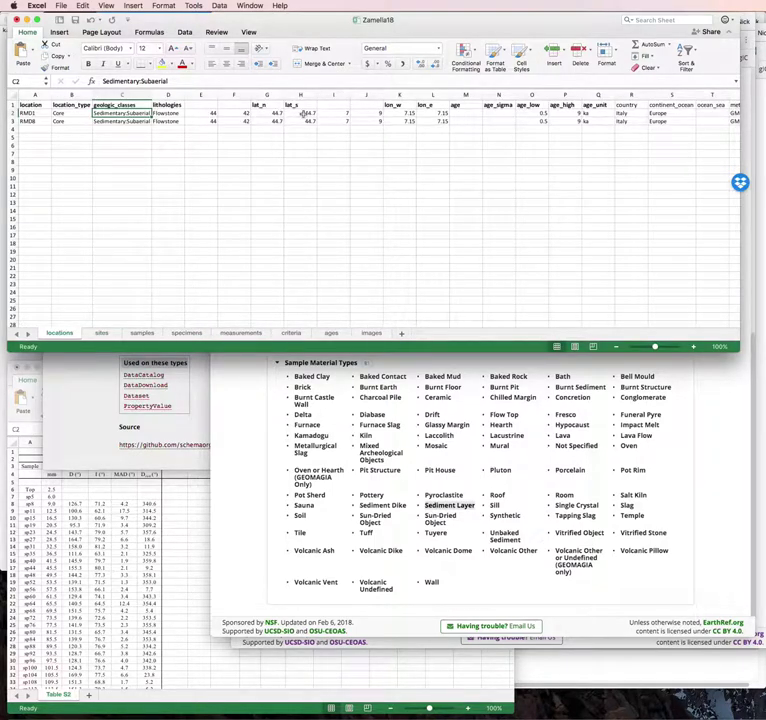
# Copy the latitude and longitude cells H2:K2 from locations into the sites sheet starting at I2.
pyautogui.click(303, 113)
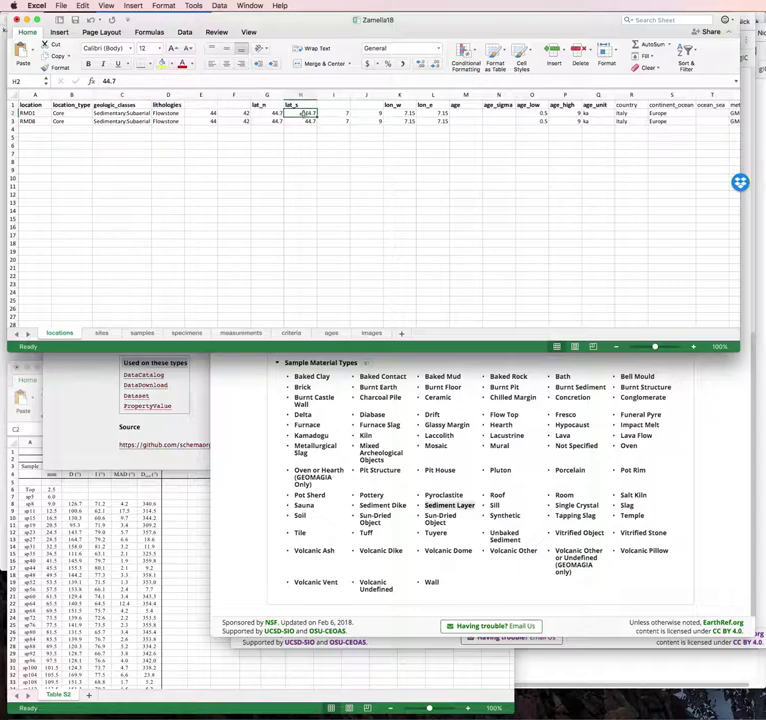
pyautogui.click(399, 114)
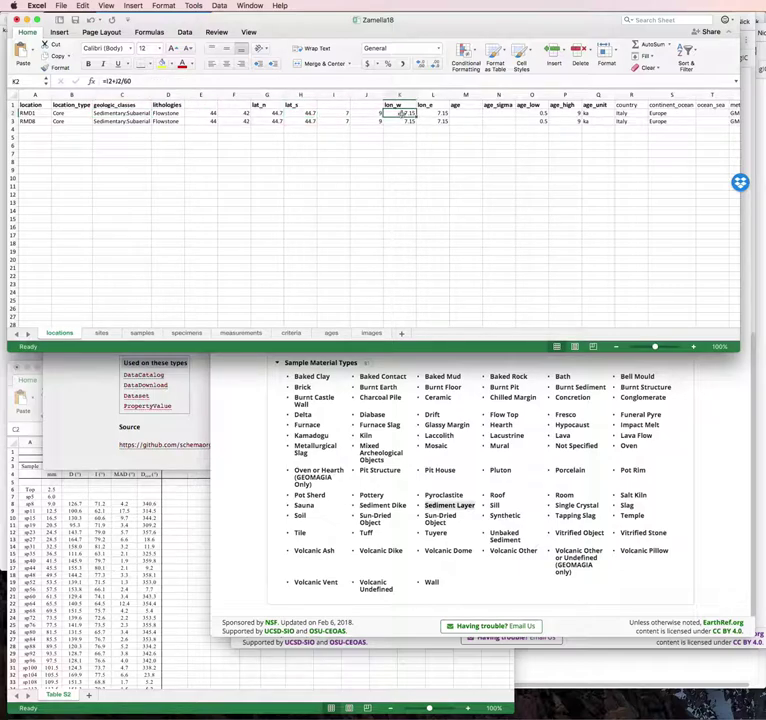
pyautogui.click(307, 114)
pyautogui.moveTo(307, 114); pyautogui.dragTo(397, 115)
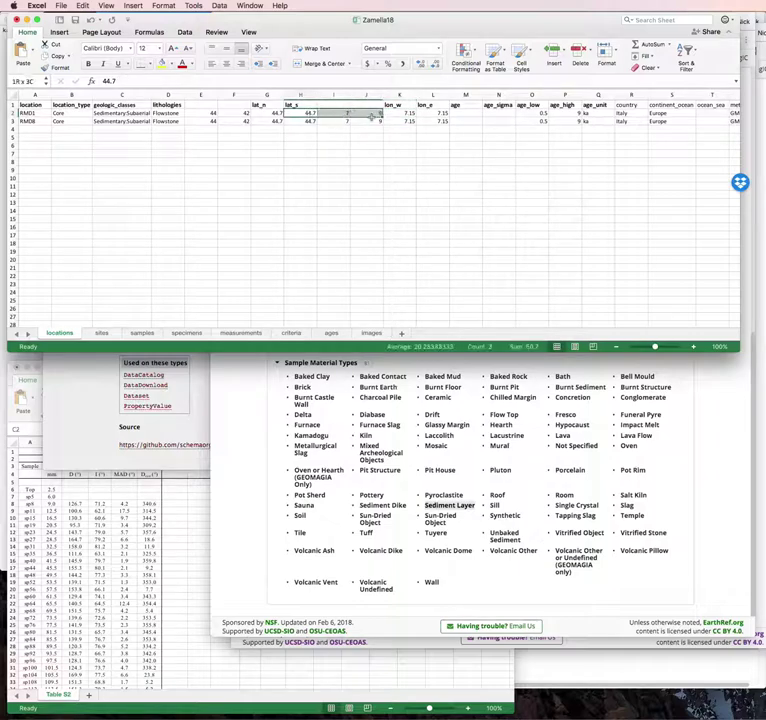
pyautogui.press('super+c')
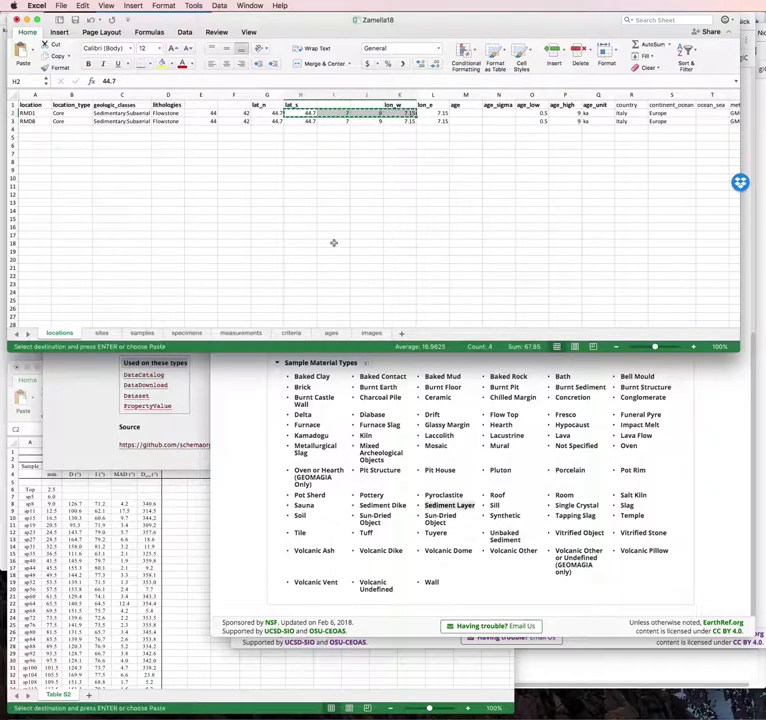
pyautogui.click(101, 333)
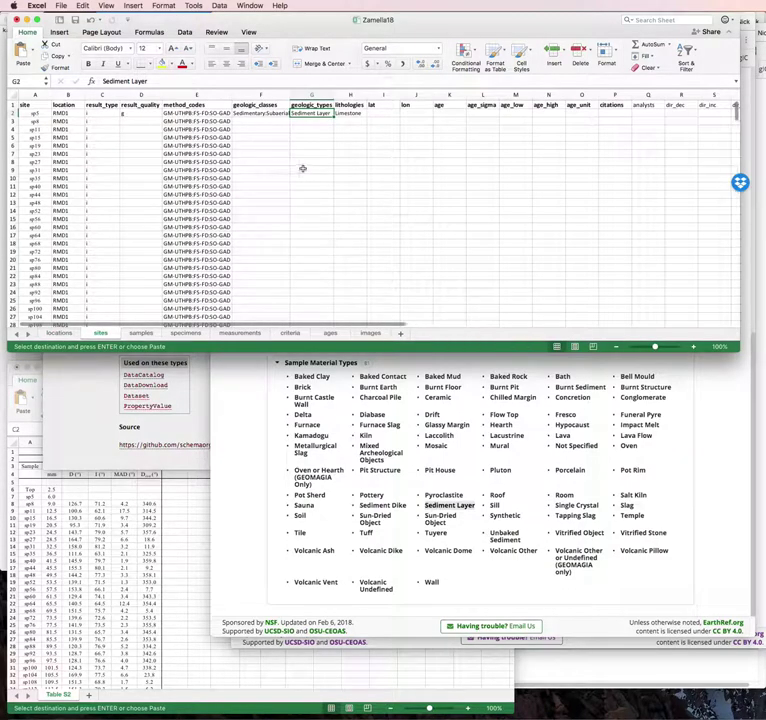
pyautogui.click(380, 112)
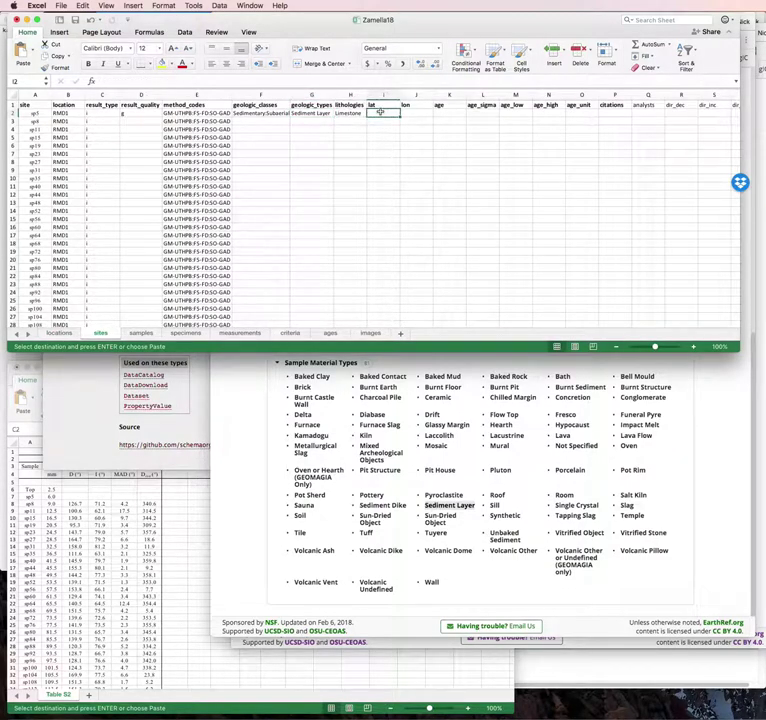
pyautogui.press('super+v')
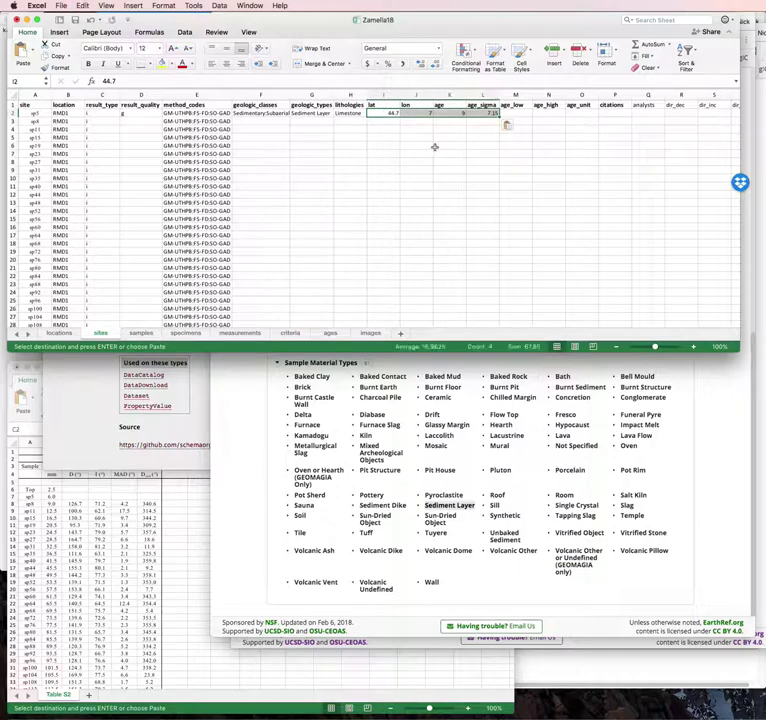
# Try copying the longitude from L2 into J2, then undo the resulting #REF! paste.
pyautogui.click(487, 113)
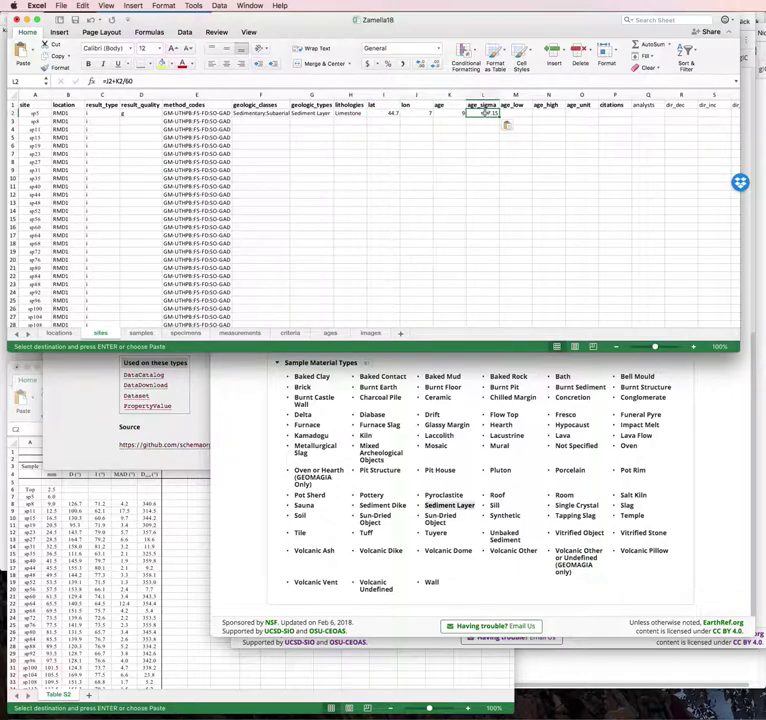
pyautogui.press('super+c')
pyautogui.click(423, 114)
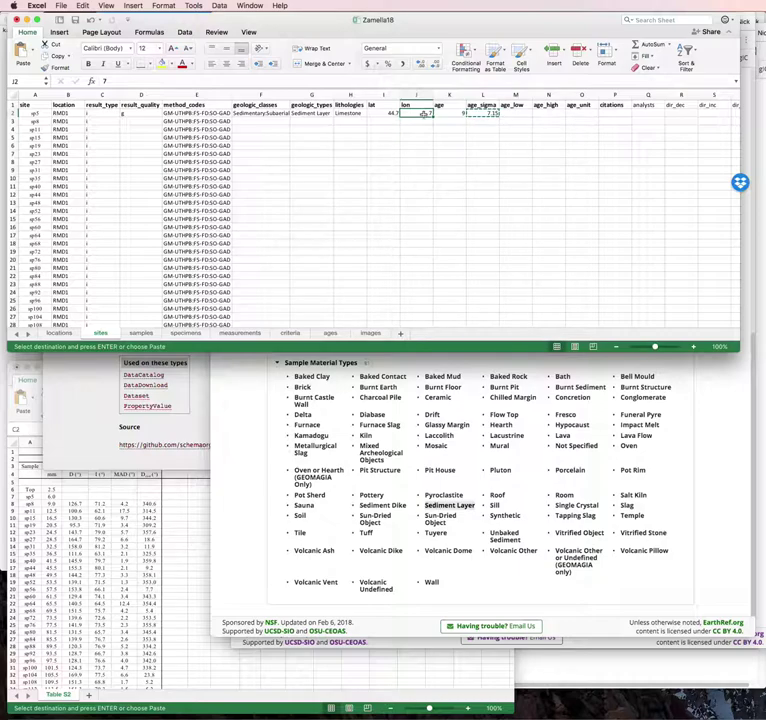
pyautogui.press('super+v')
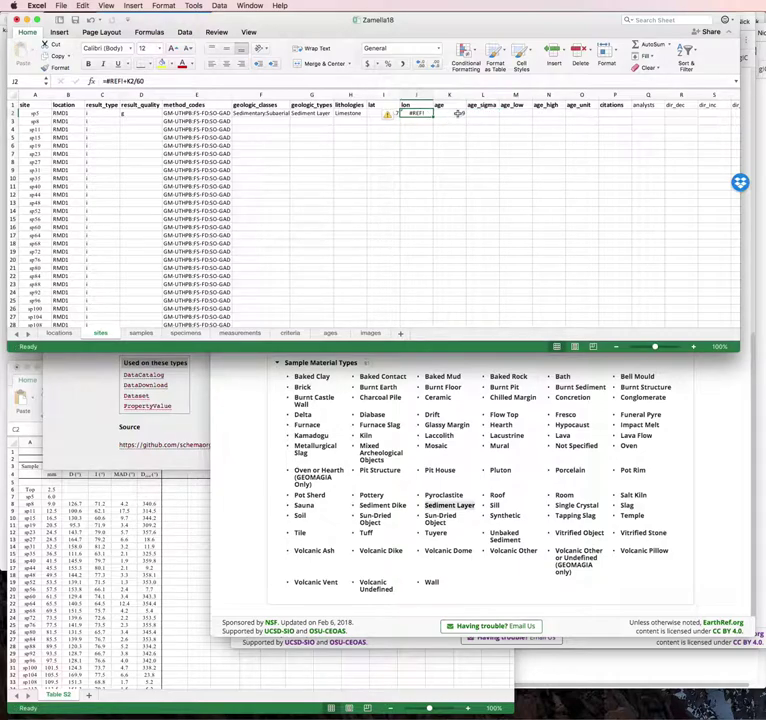
pyautogui.press('super+z')
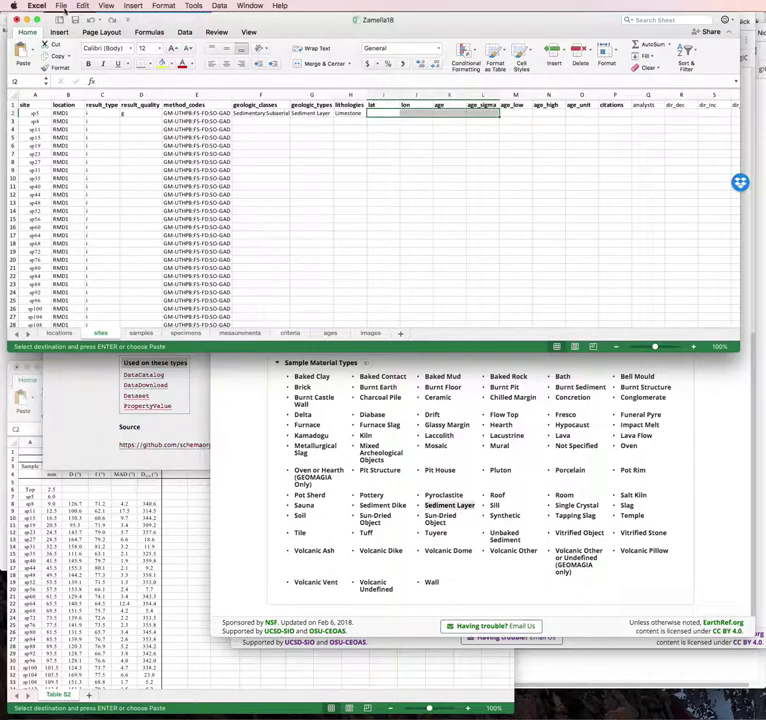
# Convert the pasted coordinates in I2:L2 to plain values with Paste Special > Values.
pyautogui.click(83, 5)
pyautogui.click(122, 78)
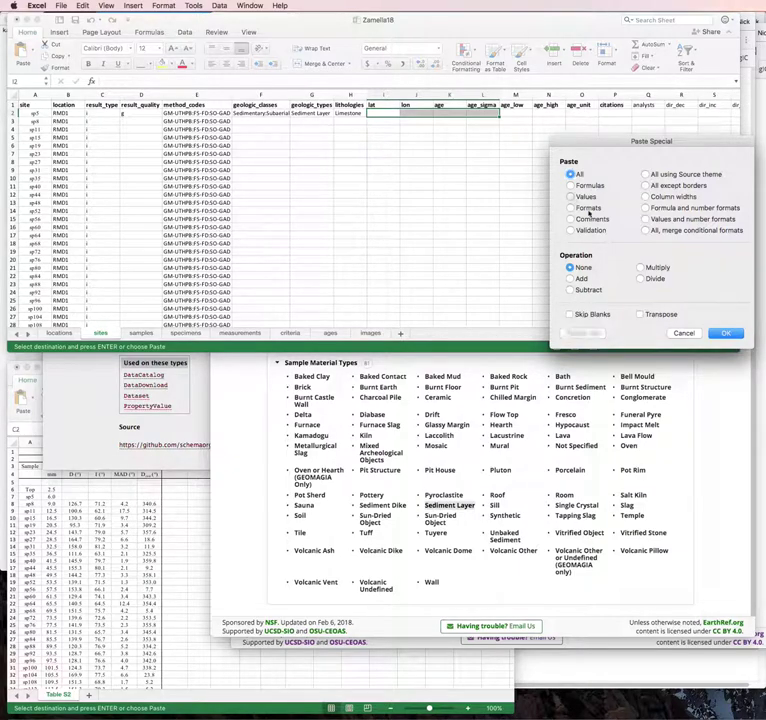
pyautogui.click(571, 197)
pyautogui.click(726, 333)
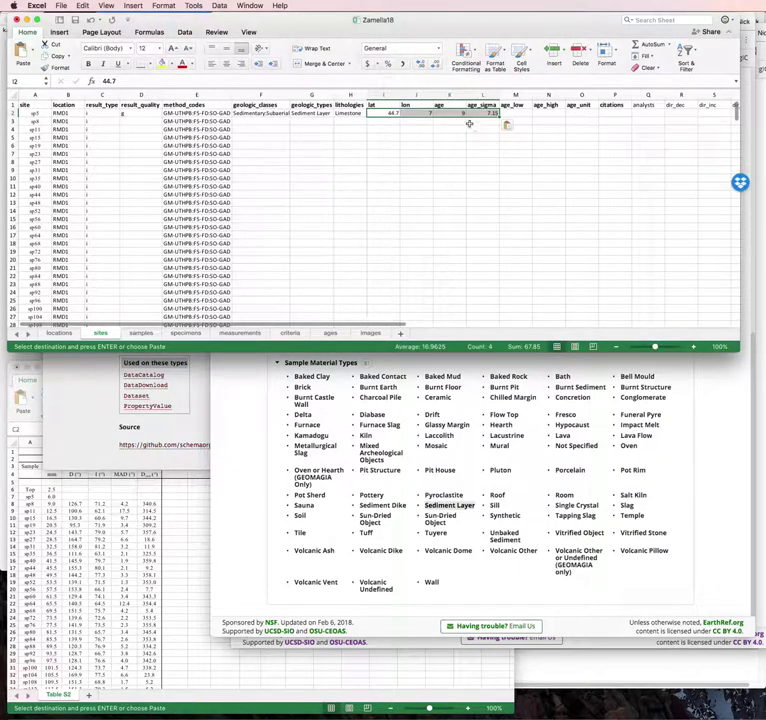
# Move longitude 7.15 into J2 and clear the leftover value from K2.
pyautogui.click(482, 113)
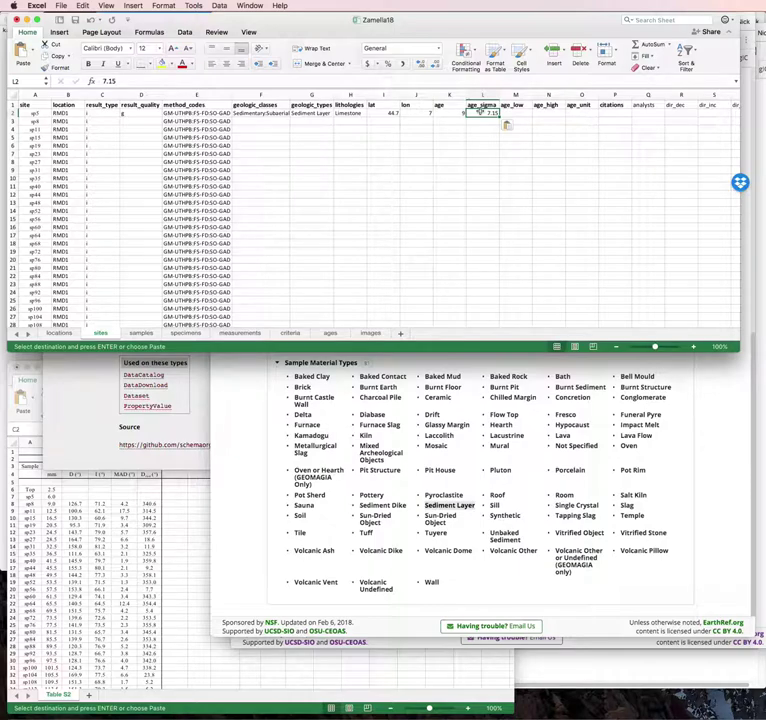
pyautogui.click(414, 113)
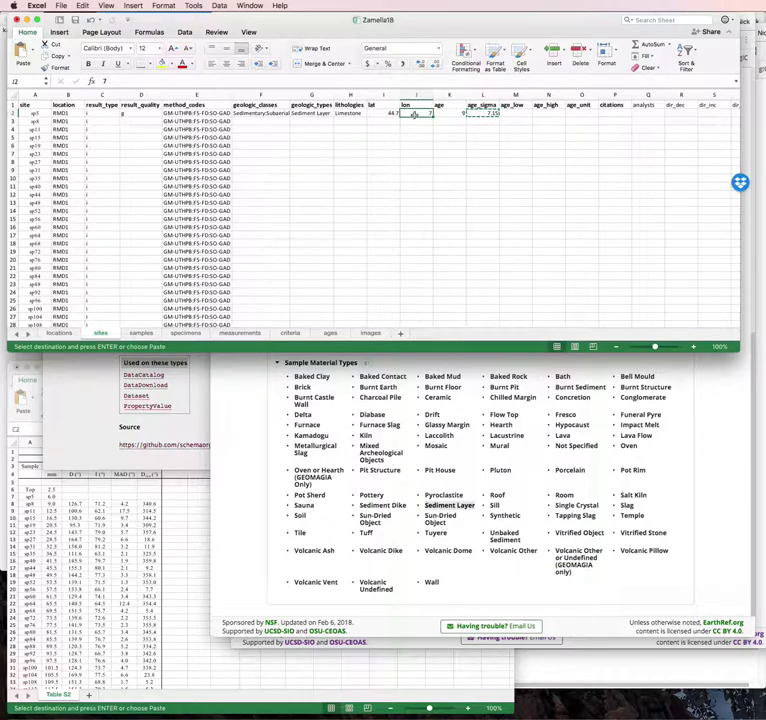
pyautogui.press('Return')
pyautogui.rightClick(452, 113)
pyautogui.moveTo(471, 222)
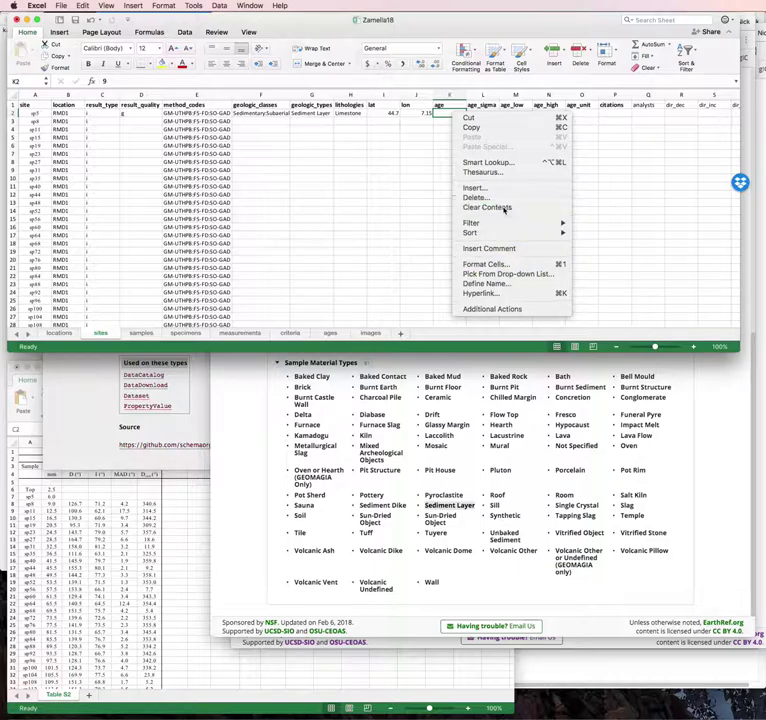
pyautogui.click(500, 208)
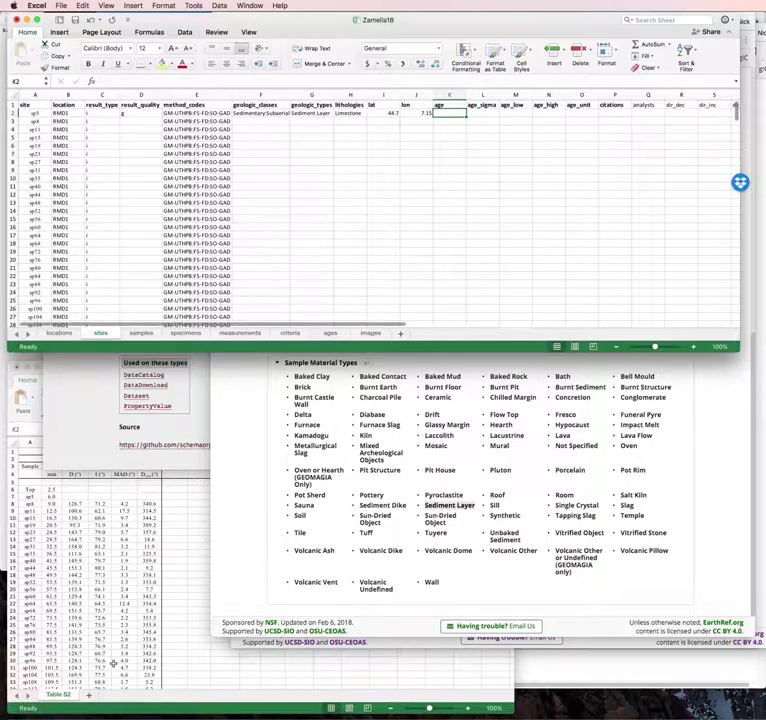
# Open TableS1-UThAges.xlsx from the Dropbox 2Read/zanella18Sup folder in Finder.
pyautogui.click(17, 714)
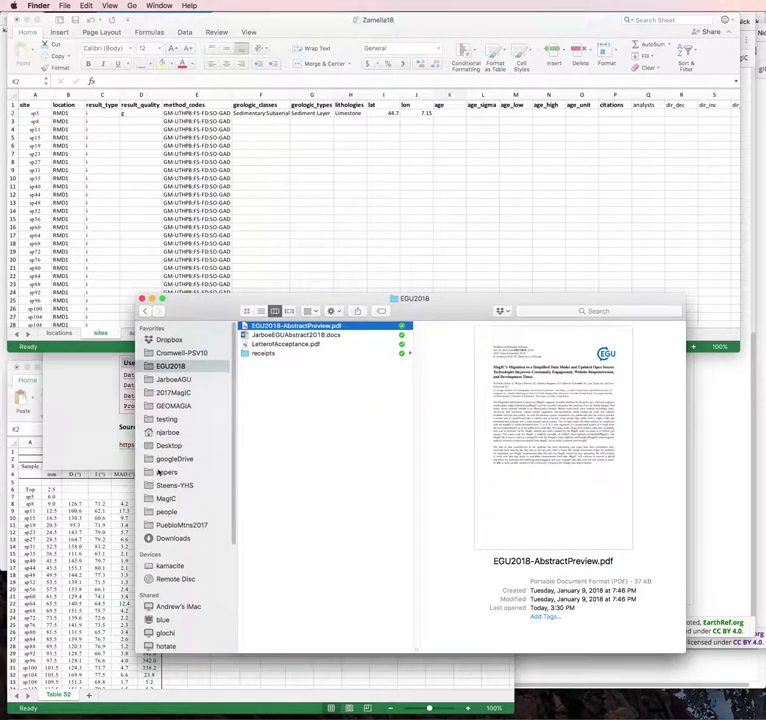
pyautogui.click(172, 341)
pyautogui.click(260, 327)
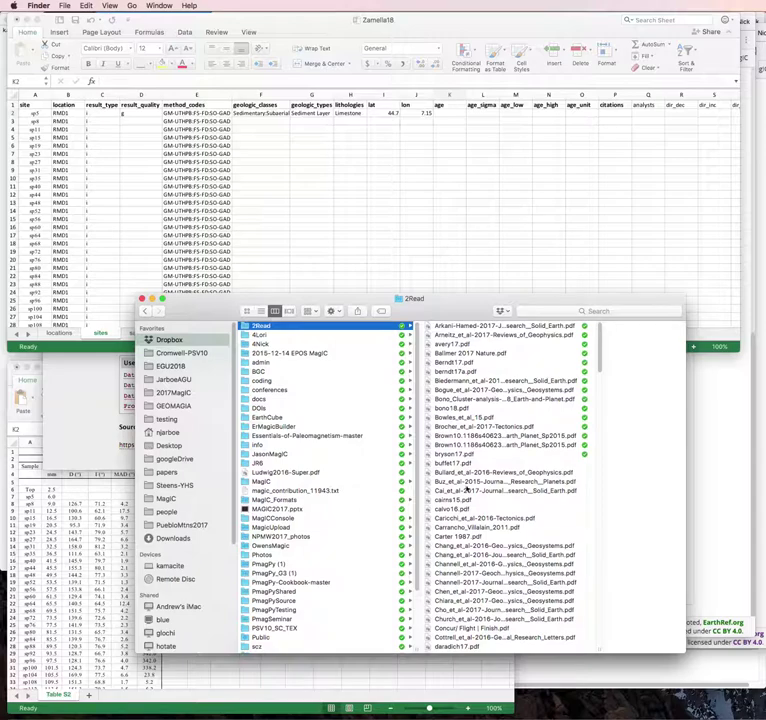
pyautogui.scroll(-10, 508, 575)
pyautogui.scroll(-10, 508, 630)
pyautogui.scroll(-10, 506, 586)
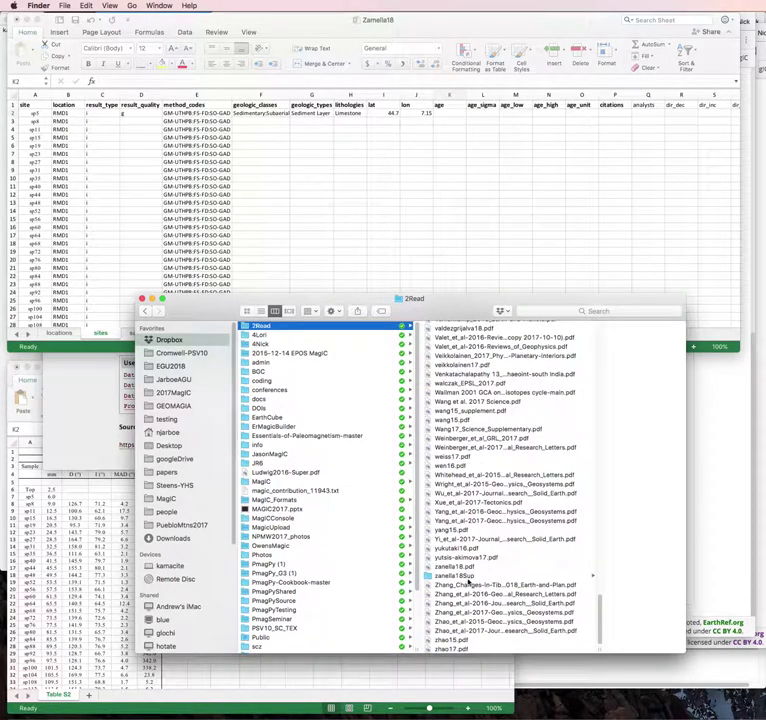
pyautogui.click(455, 577)
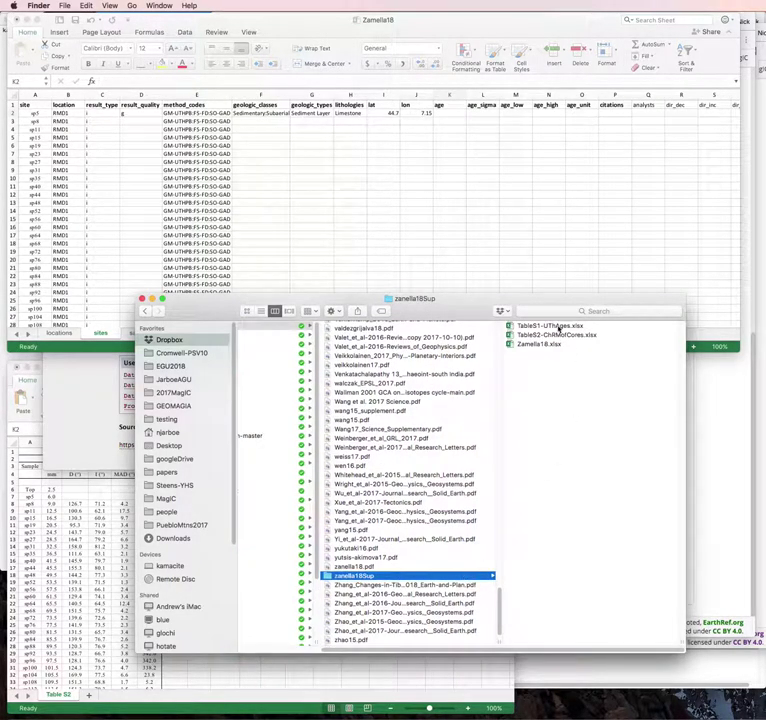
pyautogui.doubleClick(555, 326)
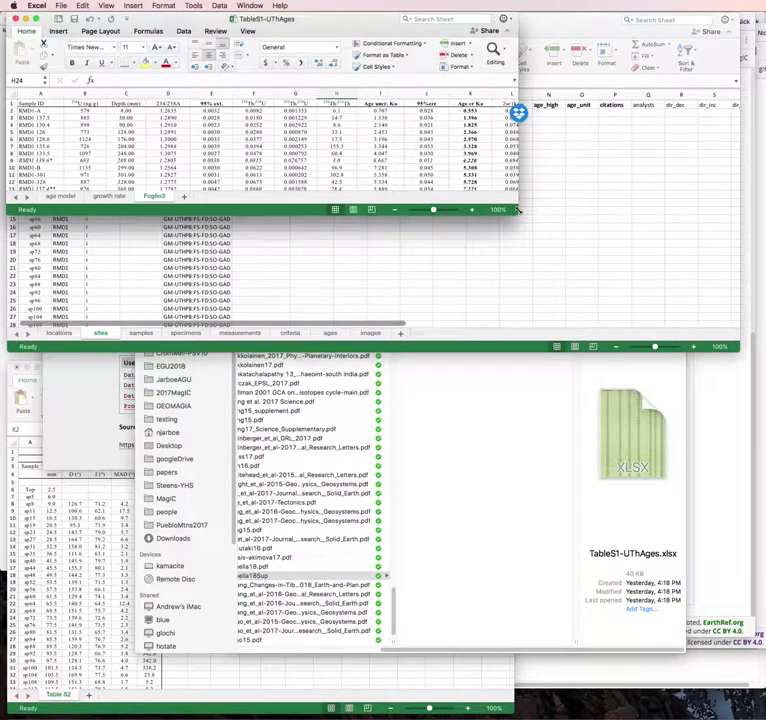
# Enlarge the TableS1-UThAges window and move it to the lower half of the screen.
pyautogui.moveTo(528, 245)
pyautogui.mouseDown()
pyautogui.moveTo(607, 397)
pyautogui.moveTo(600, 342)
pyautogui.mouseUp()
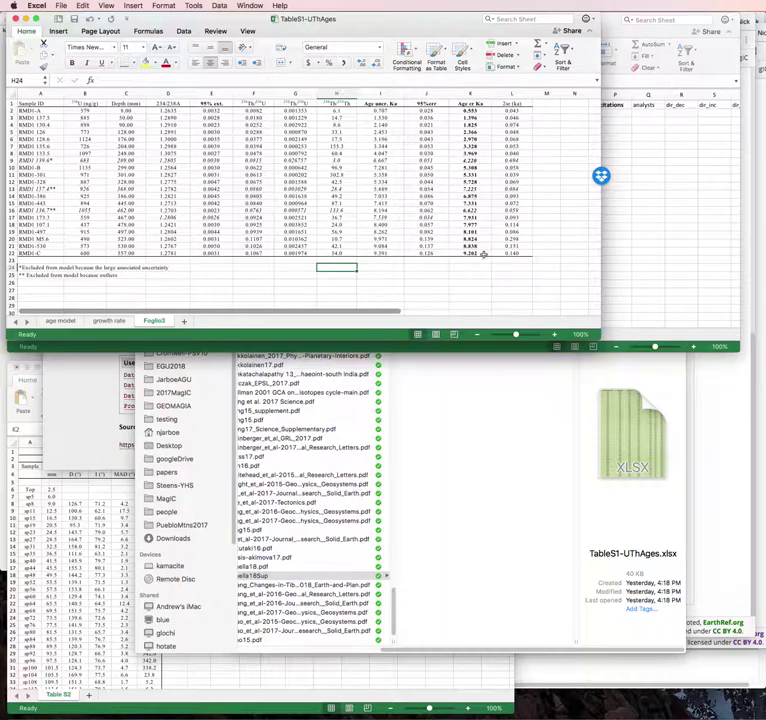
pyautogui.moveTo(452, 22); pyautogui.dragTo(465, 380)
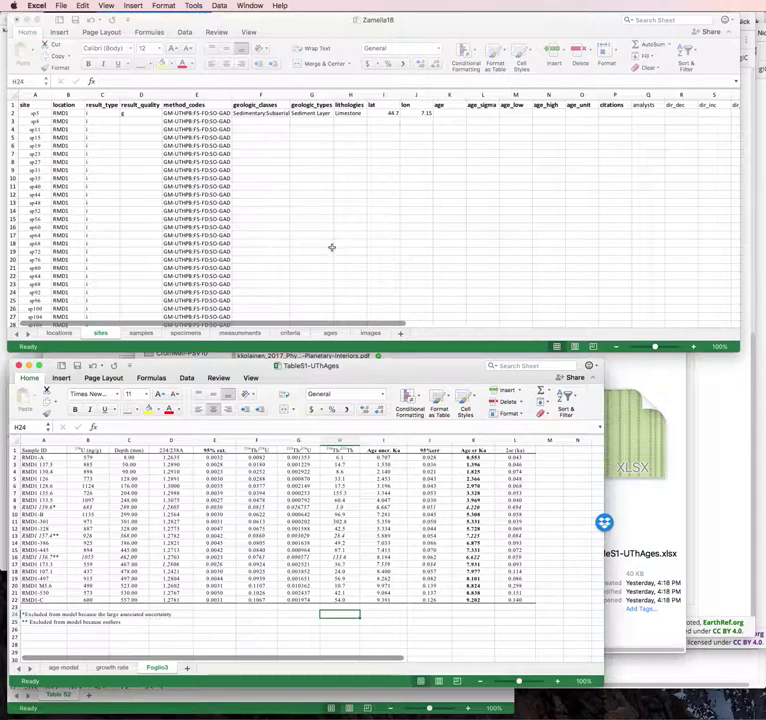
# Scroll through the sites sheet and back to the top, then bring Chrome's MagIC vocabulary lists forward.
pyautogui.scroll(-3, 332, 250)
pyautogui.scroll(-5, 335, 253)
pyautogui.scroll(-5, 334, 257)
pyautogui.scroll(-5, 330, 275)
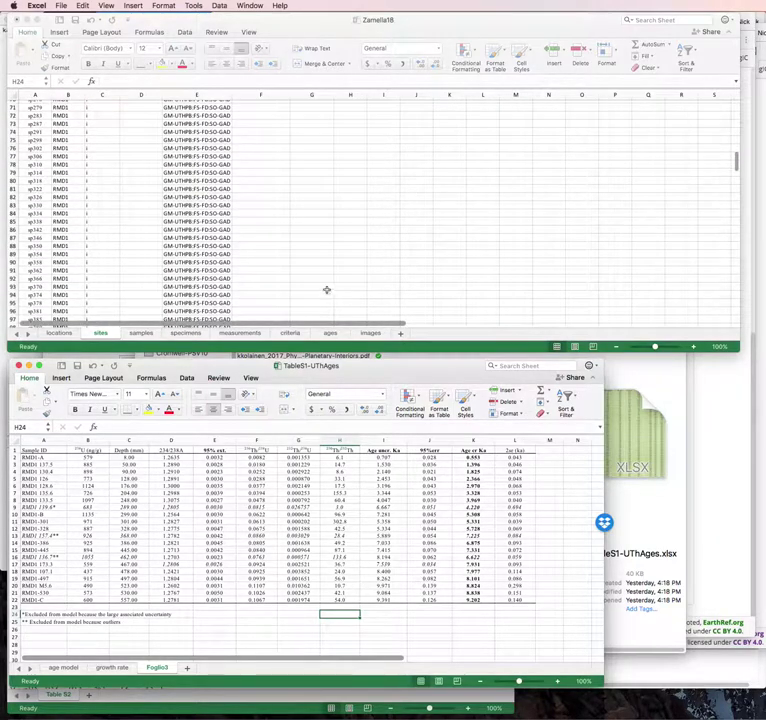
pyautogui.scroll(-5, 328, 288)
pyautogui.scroll(-5, 329, 284)
pyautogui.scroll(-5, 328, 284)
pyautogui.scroll(-1, 328, 286)
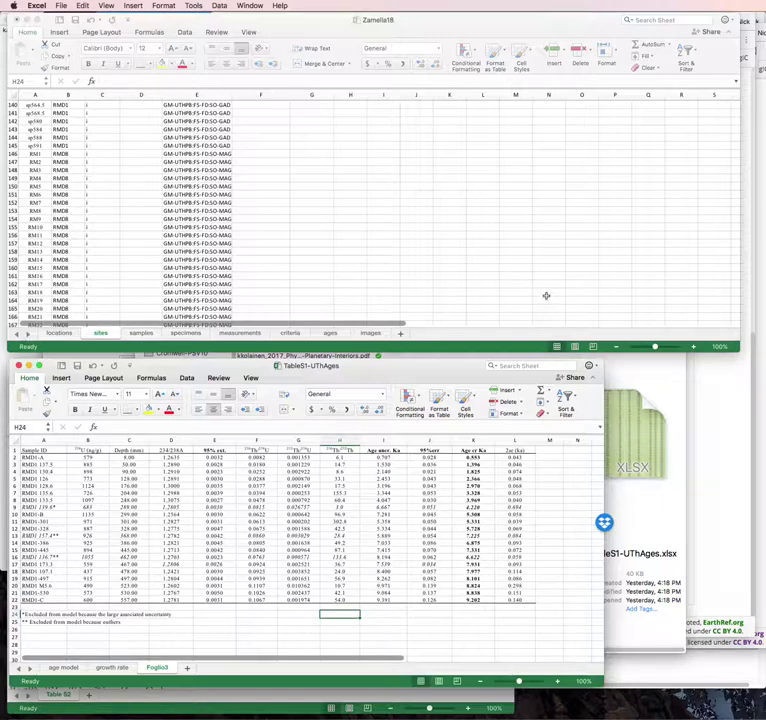
pyautogui.click(737, 245)
pyautogui.moveTo(739, 212); pyautogui.dragTo(739, 106)
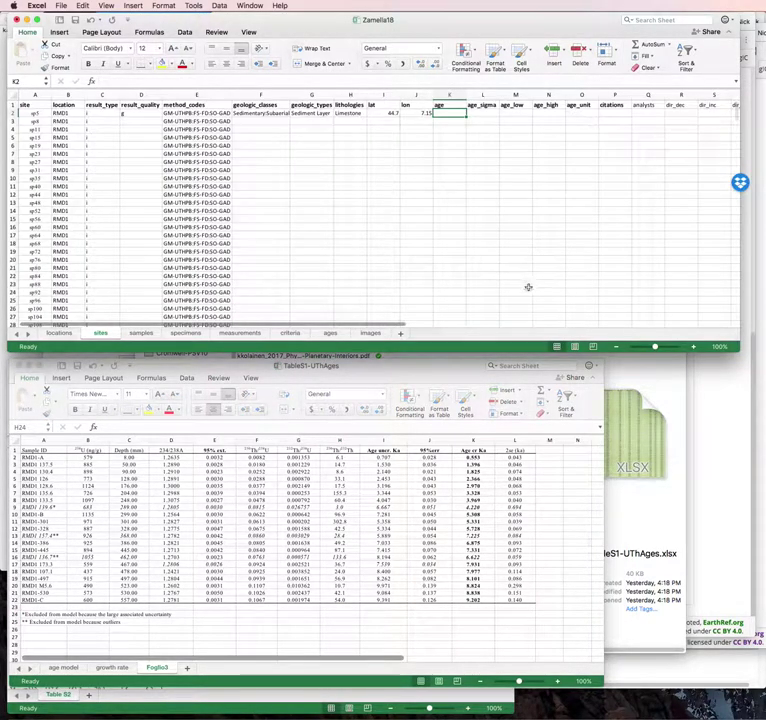
pyautogui.moveTo(396, 326)
pyautogui.moveTo(396, 326)
pyautogui.mouseDown()
pyautogui.moveTo(536, 336)
pyautogui.moveTo(388, 327)
pyautogui.mouseUp()
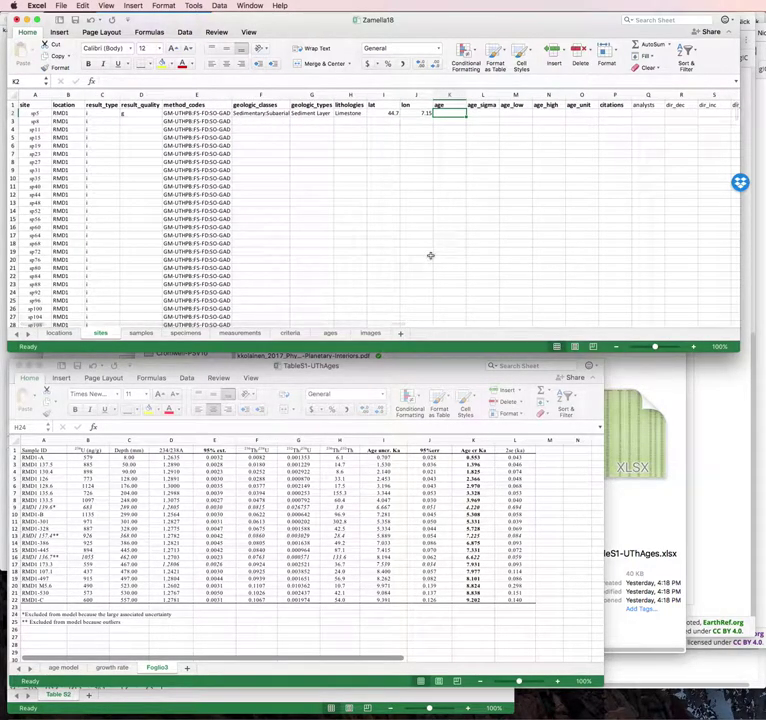
pyautogui.click(138, 500)
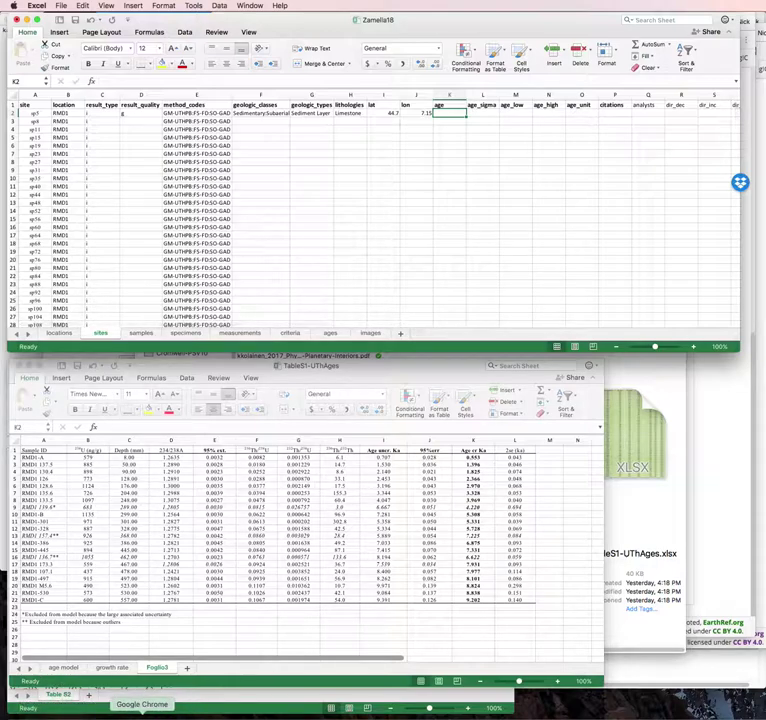
pyautogui.click(147, 713)
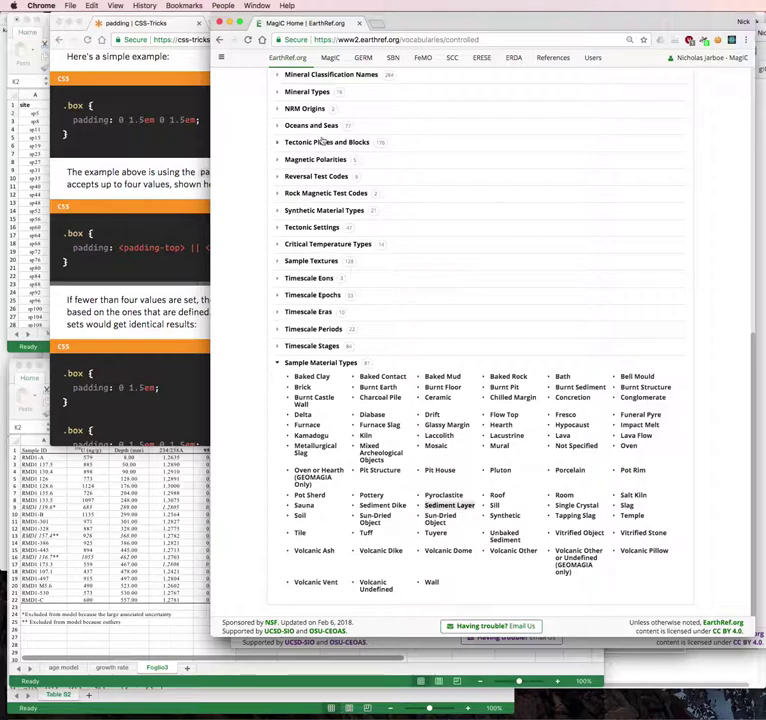
# Review the MagIC Data Model 3.0 Sites columns through the Geology, Geography and Age groups.
pyautogui.click(219, 39)
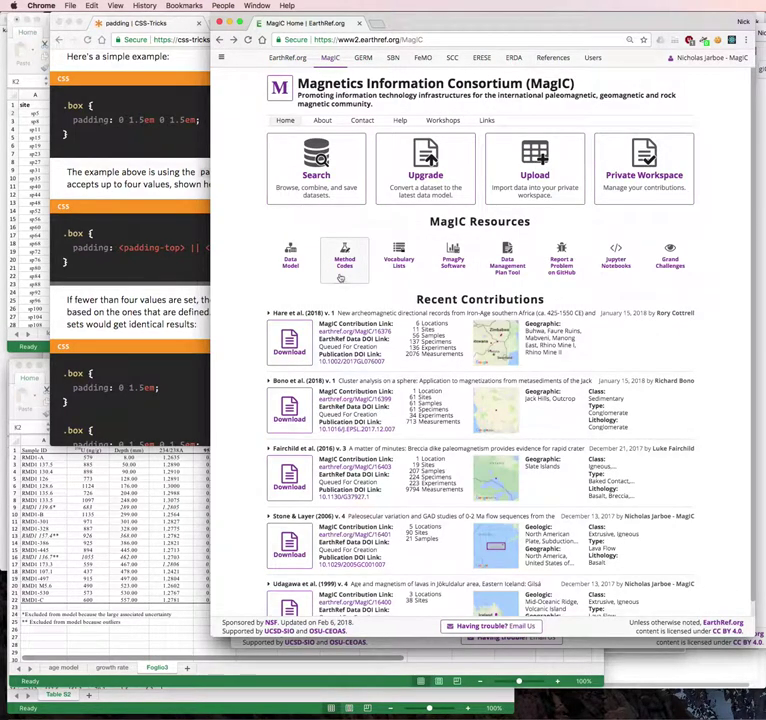
pyautogui.click(290, 256)
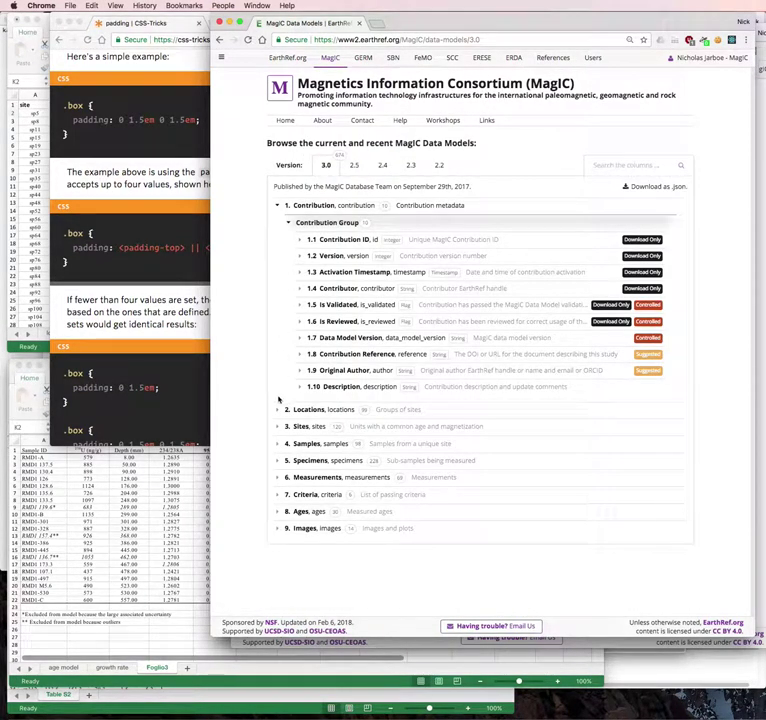
pyautogui.click(277, 427)
pyautogui.scroll(-4, 343, 461)
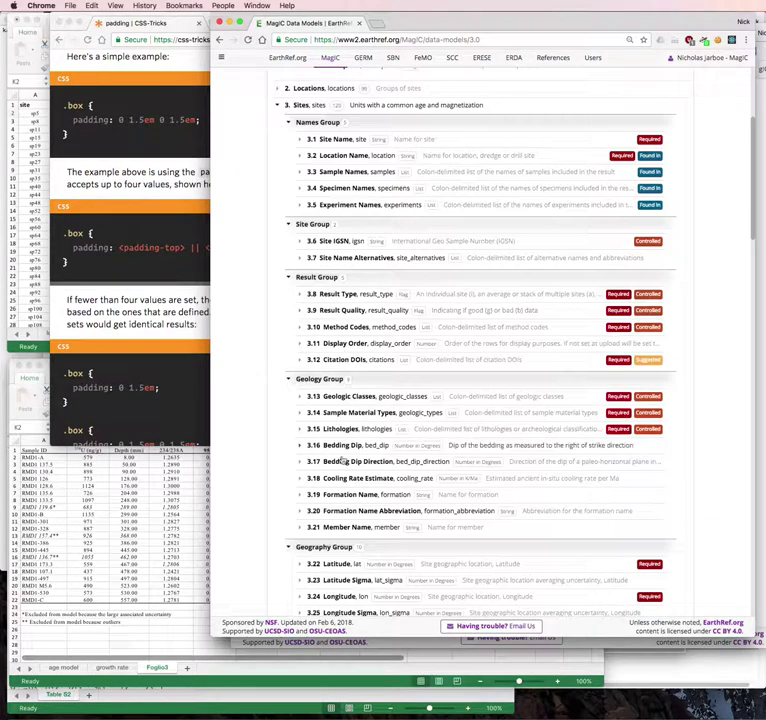
pyautogui.scroll(-1, 412, 440)
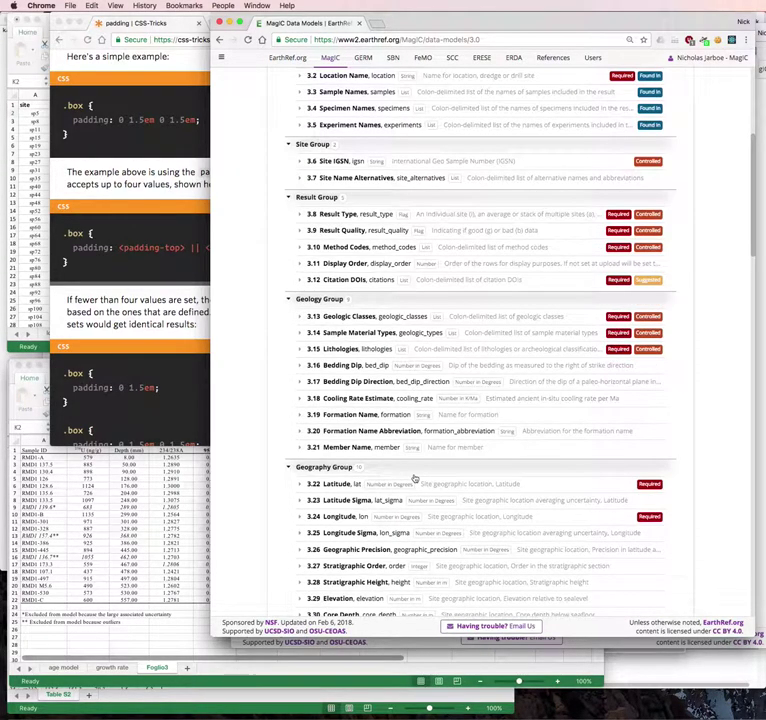
pyautogui.scroll(-2, 414, 480)
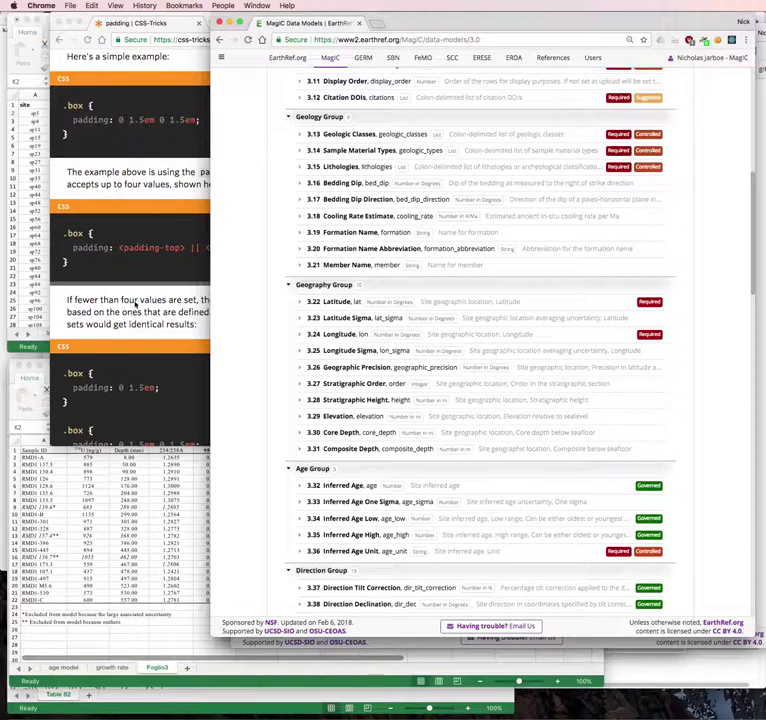
pyautogui.click(40, 292)
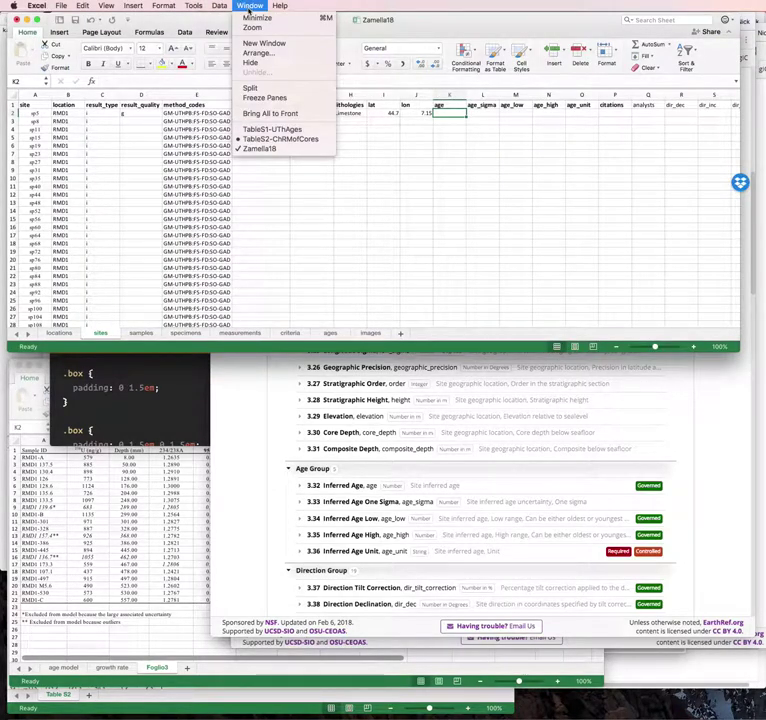
# Bring up the TableS2-ChRMofCores workbook and check MagIC's core_depth definition.
pyautogui.click(256, 140)
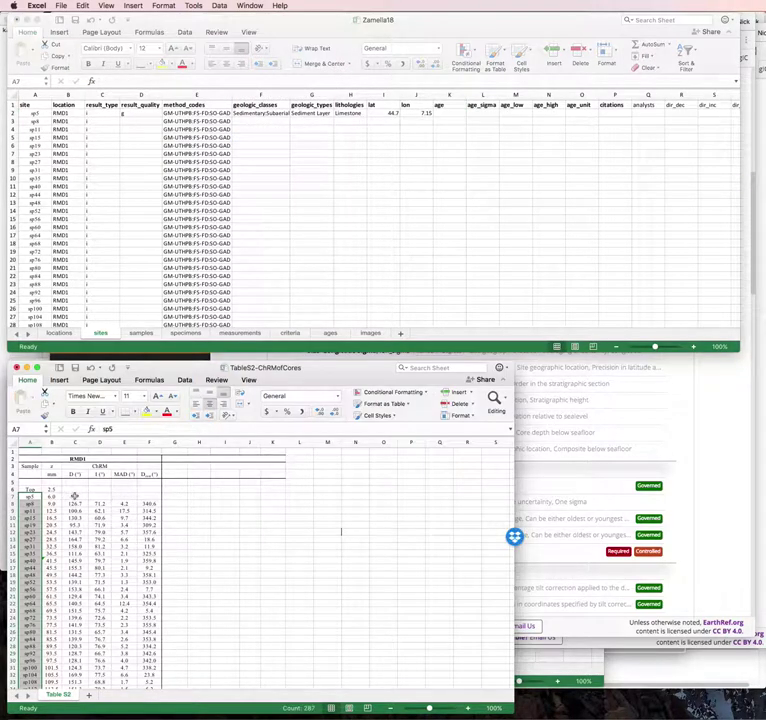
pyautogui.click(648, 486)
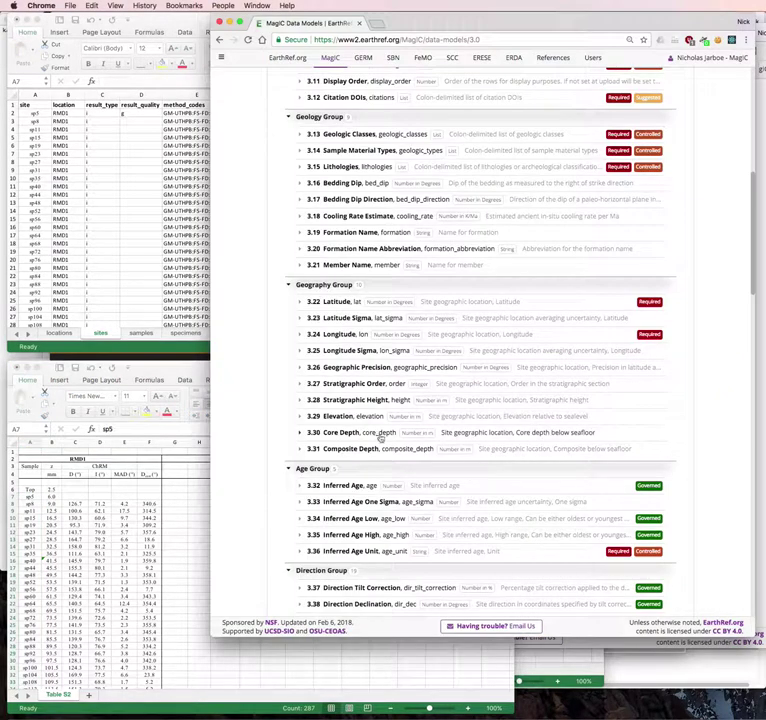
pyautogui.click(150, 22)
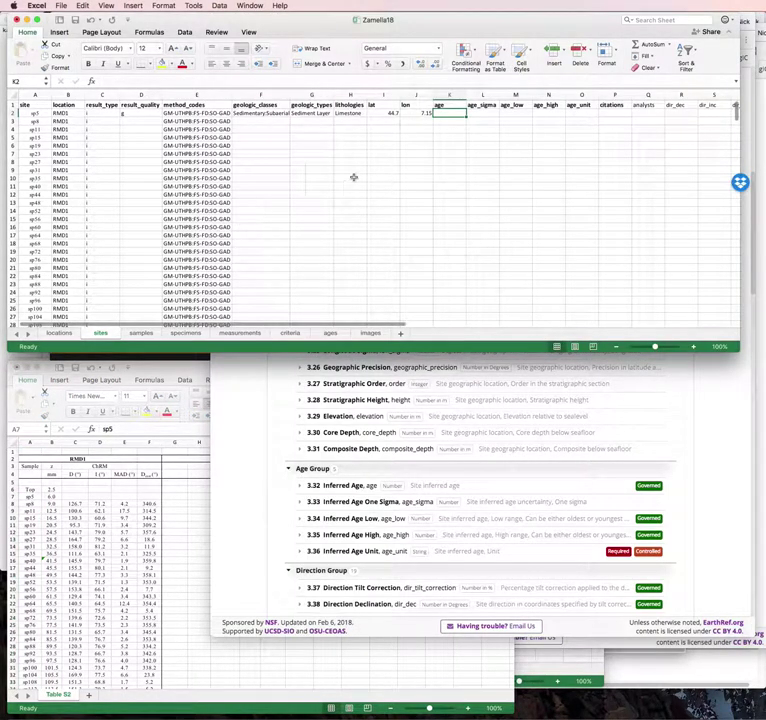
# Insert a column headed core_depth before lat on the sites sheet.
pyautogui.rightClick(386, 95)
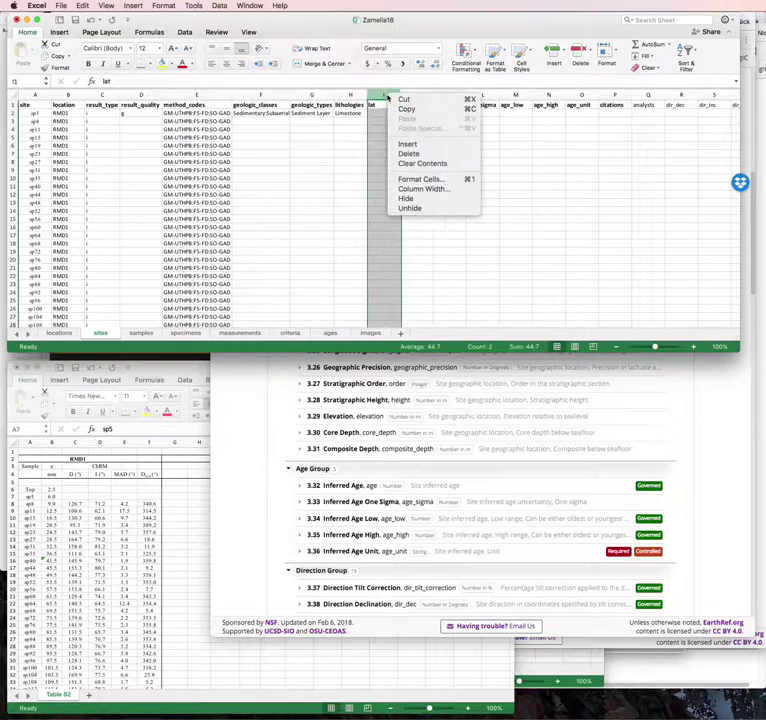
pyautogui.click(407, 144)
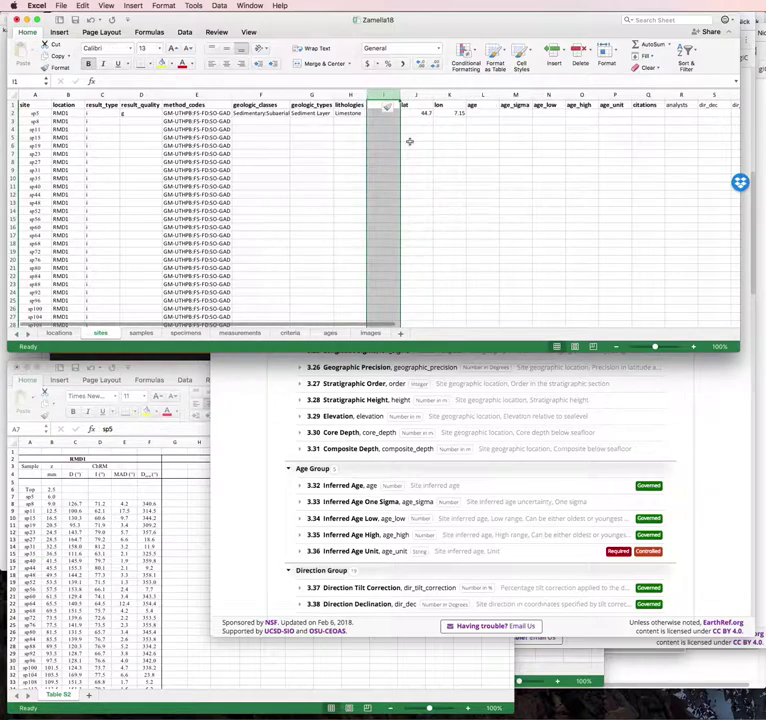
pyautogui.write('co')
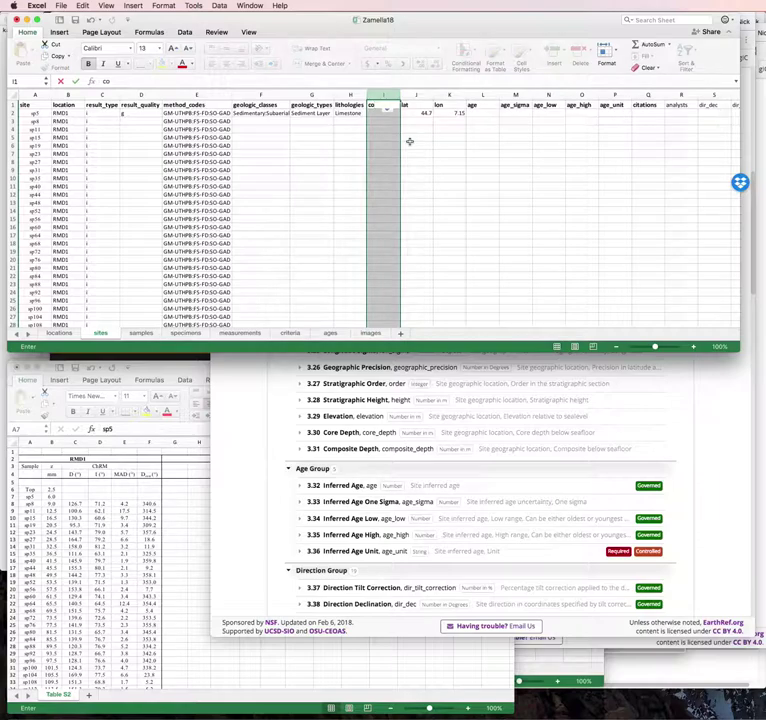
pyautogui.write('rew')
pyautogui.write('h')
pyautogui.click(409, 141)
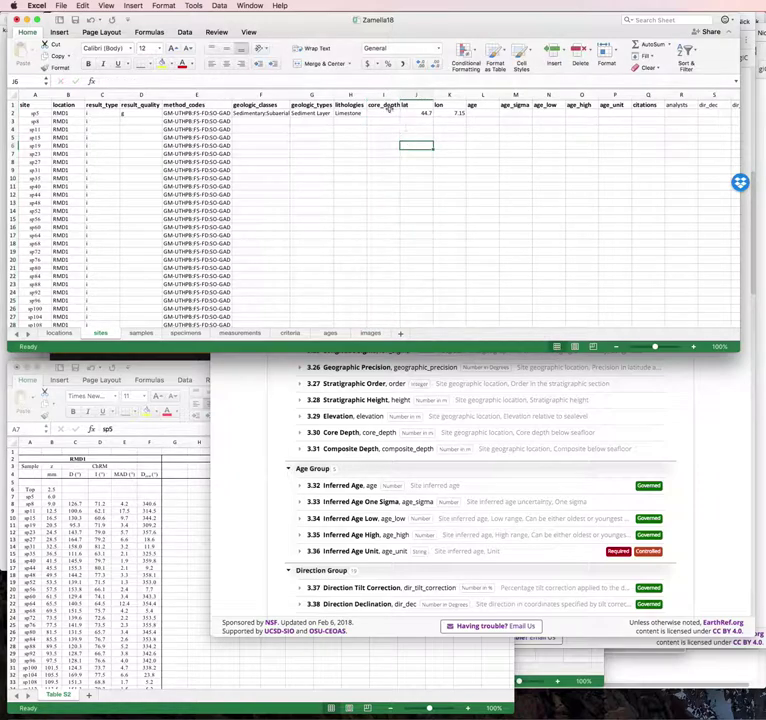
pyautogui.click(385, 105)
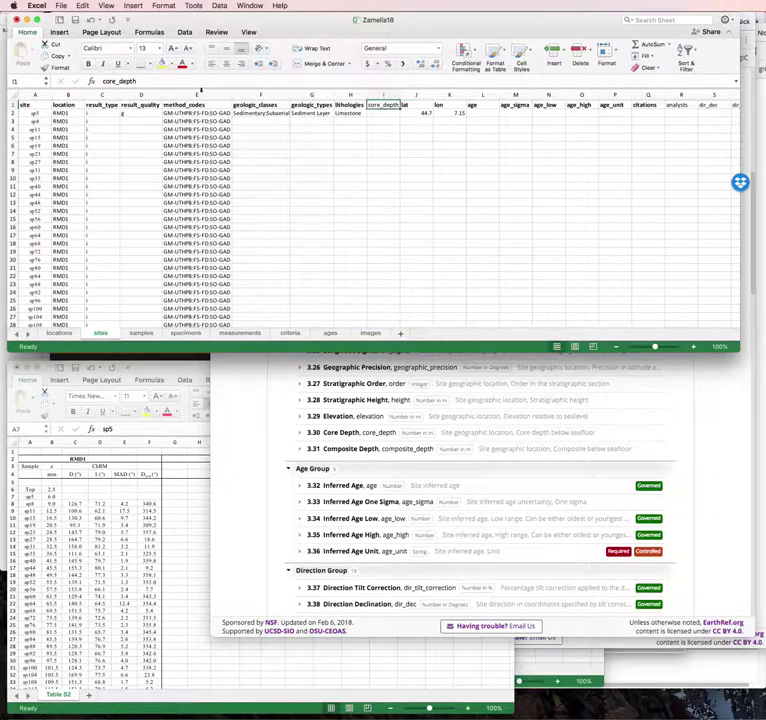
pyautogui.click(380, 114)
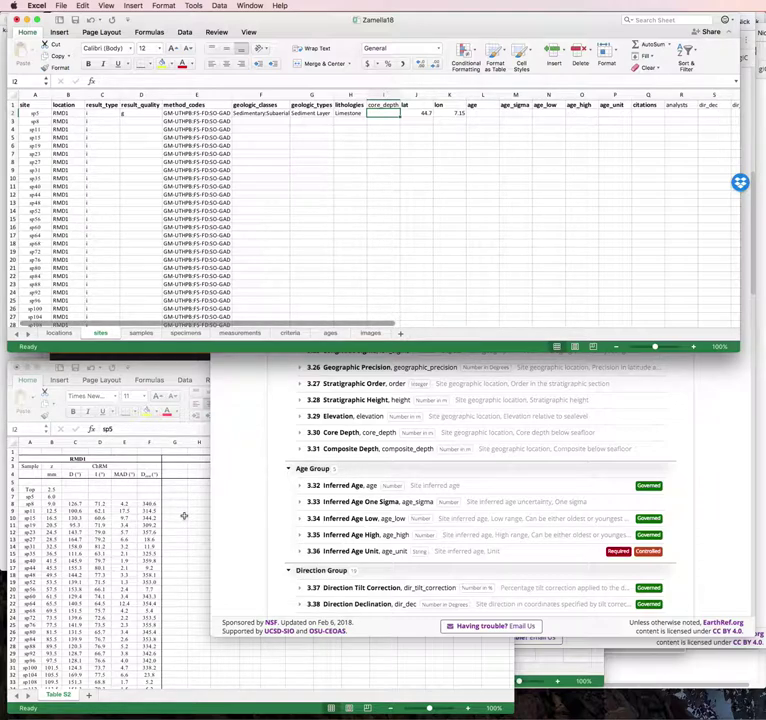
pyautogui.click(51, 497)
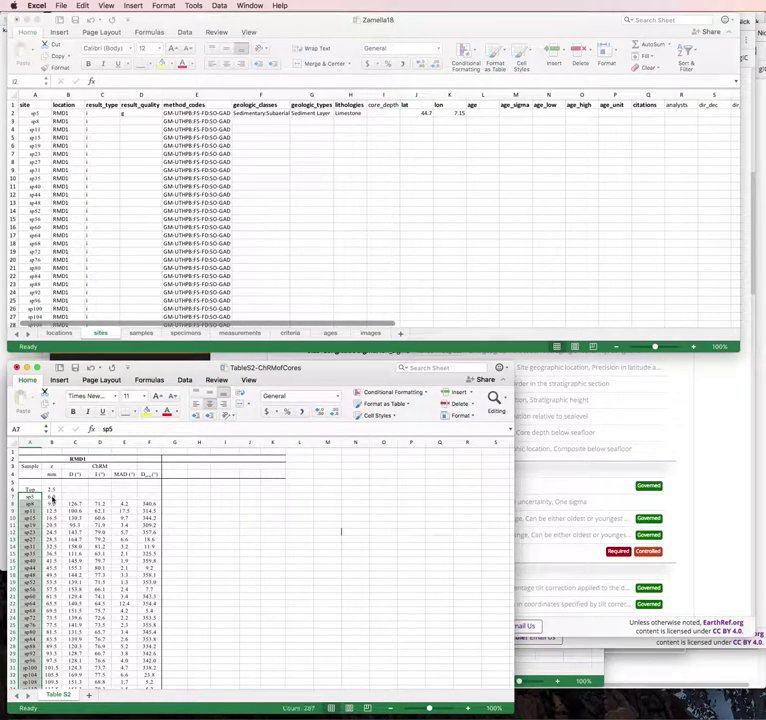
pyautogui.click(52, 496)
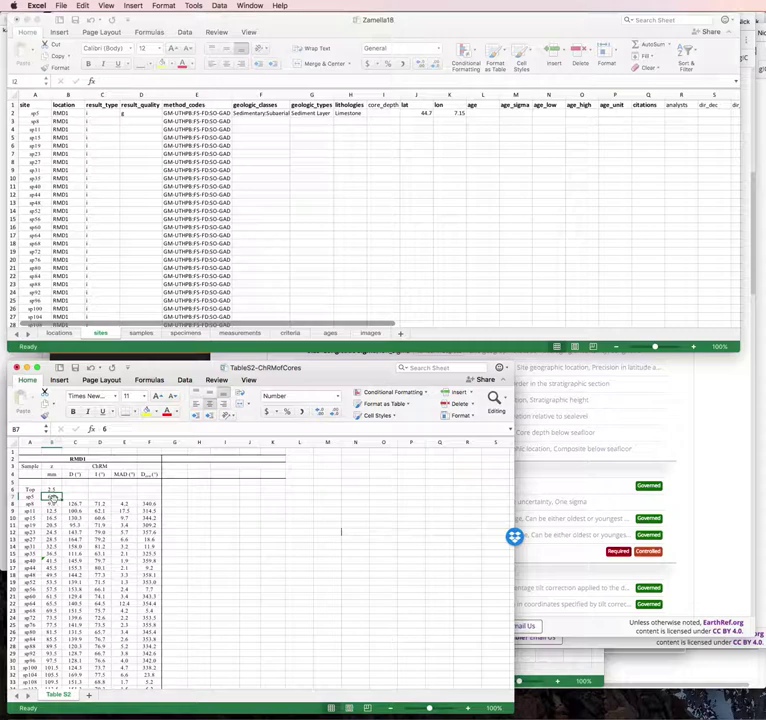
pyautogui.moveTo(52, 497); pyautogui.dragTo(52, 500)
pyautogui.scroll(-15, 60, 585)
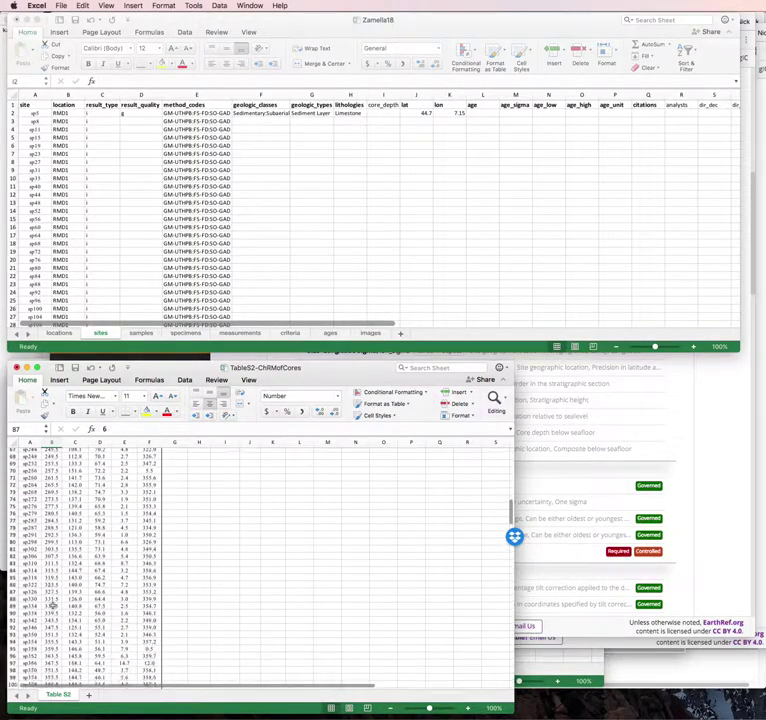
pyautogui.scroll(-10, 52, 605)
pyautogui.scroll(-10, 52, 605)
pyautogui.scroll(-10, 52, 605)
pyautogui.scroll(-10, 52, 605)
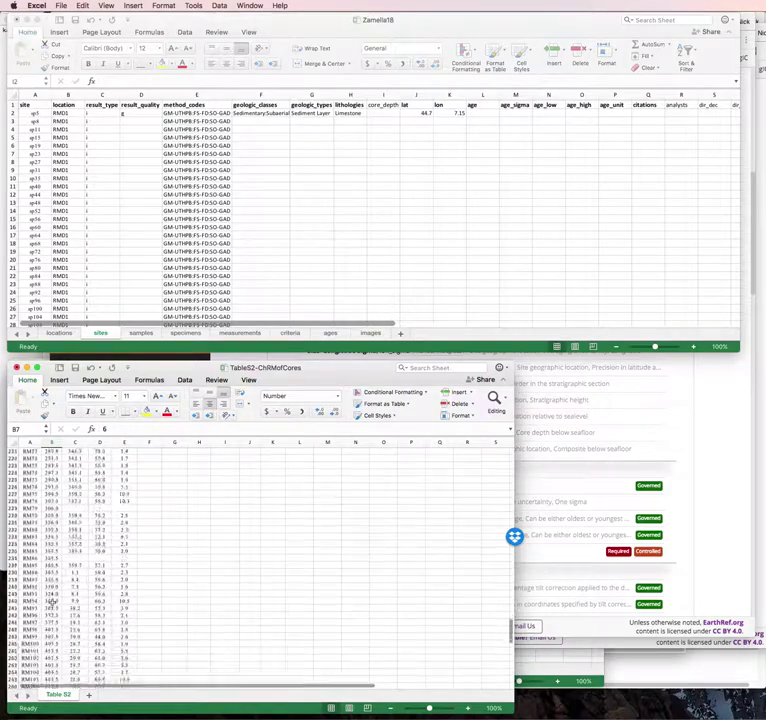
pyautogui.scroll(-15, 52, 604)
pyautogui.scroll(-3, 51, 602)
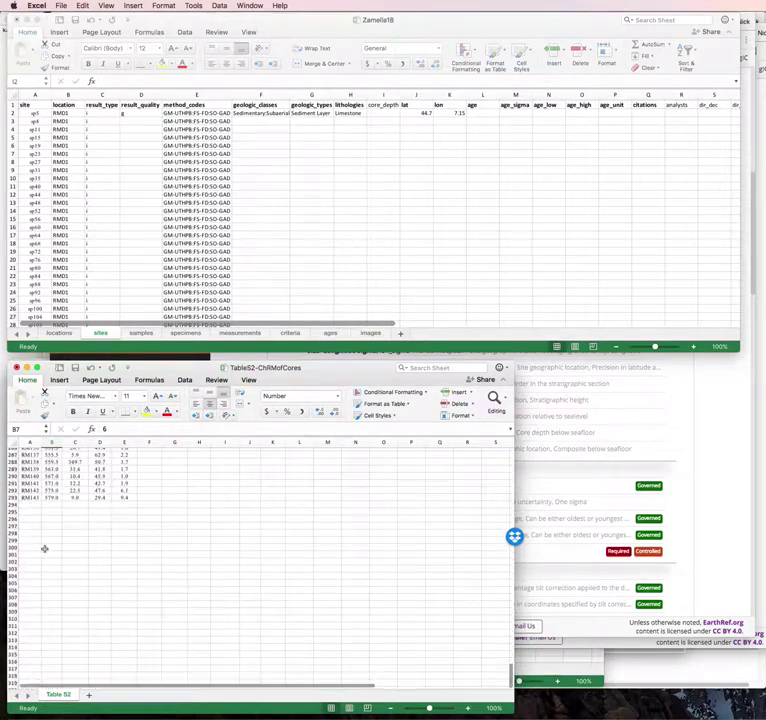
pyautogui.keyDown('shift'); pyautogui.click(55, 497); pyautogui.keyUp('shift')
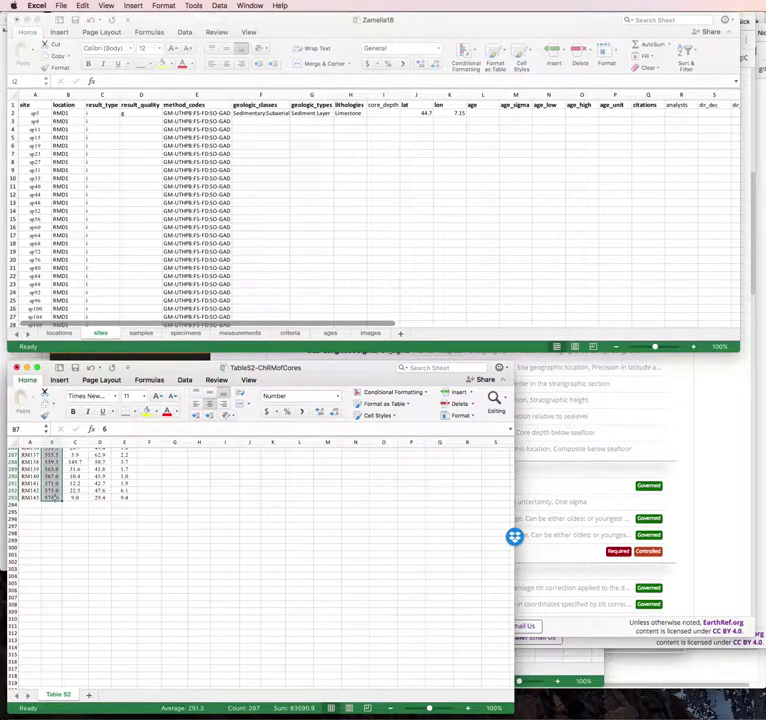
pyautogui.press('super+c')
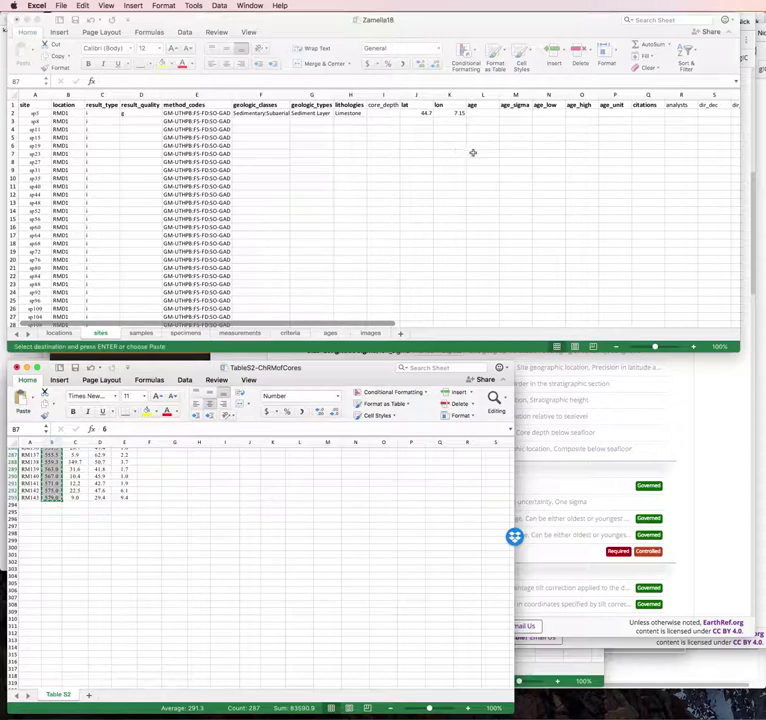
pyautogui.click(390, 114)
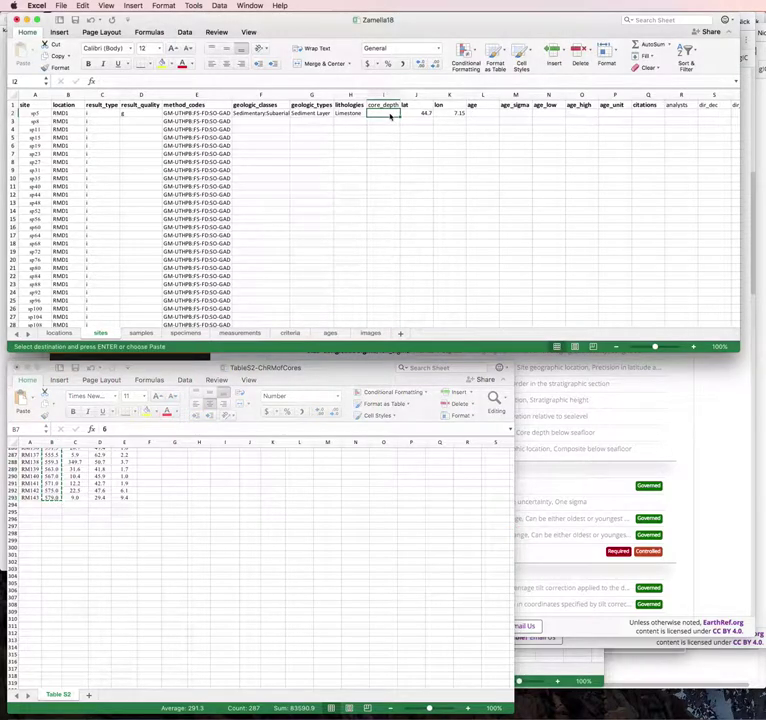
pyautogui.press('super+v')
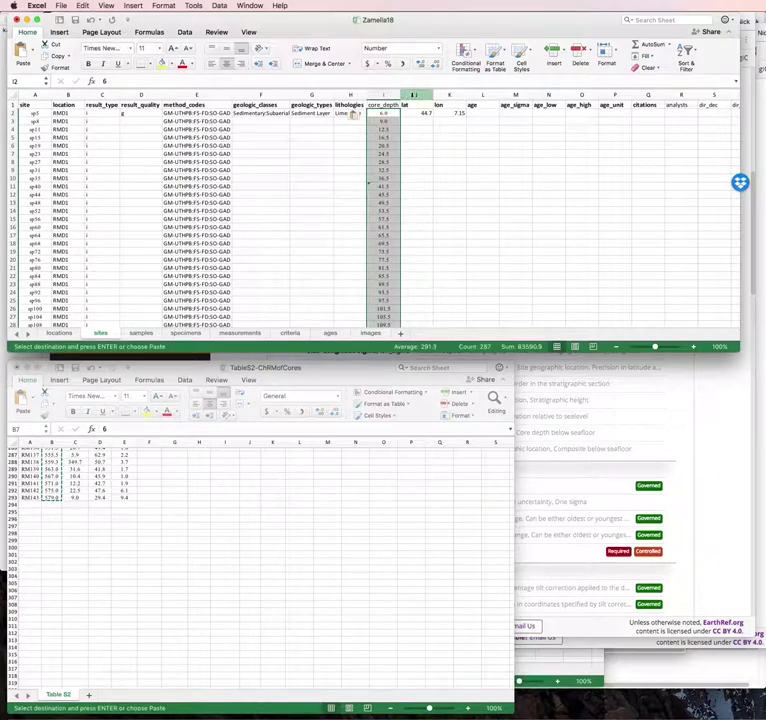
pyautogui.press('super+z')
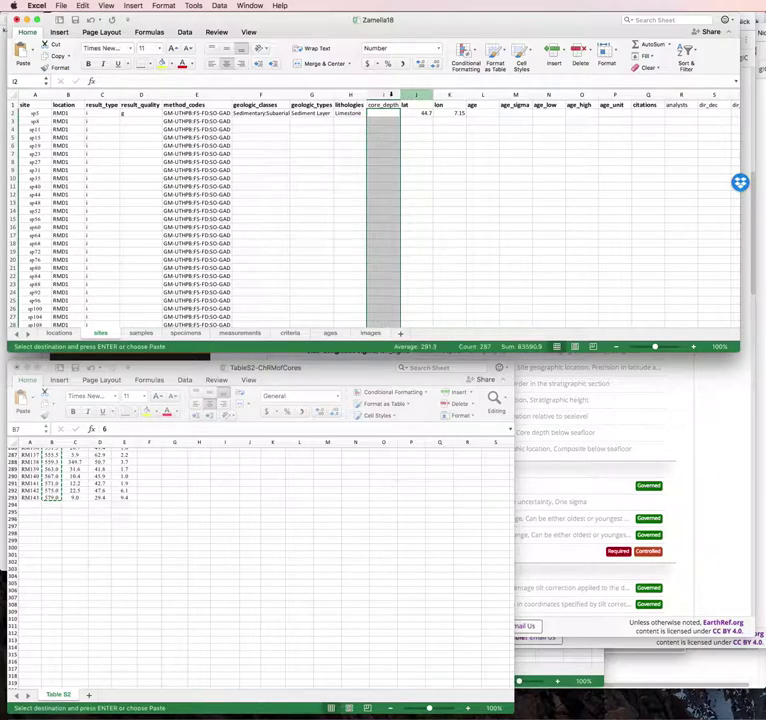
pyautogui.click(385, 95)
# Insert a blank column before core_depth and paste the raw core depths into it.
pyautogui.rightClick(388, 96)
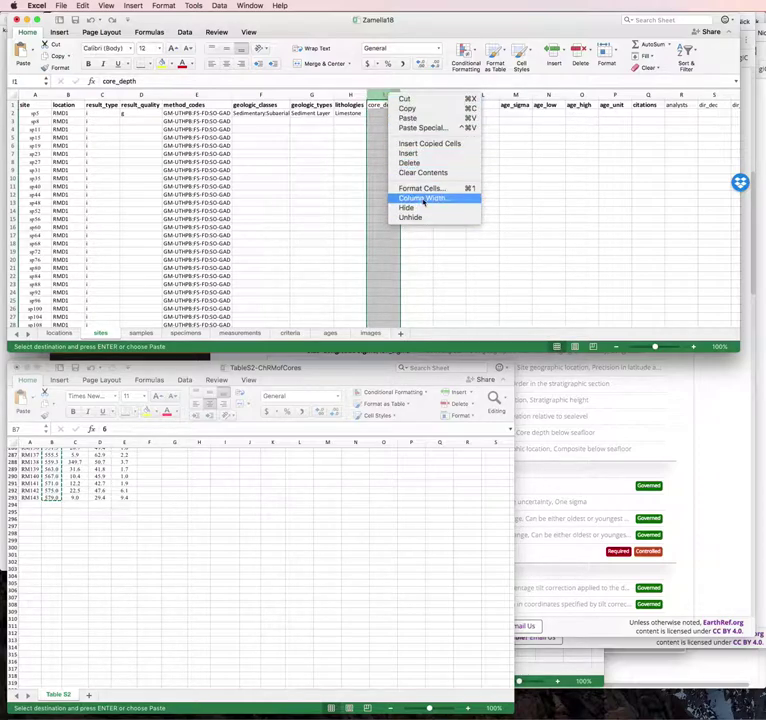
pyautogui.click(412, 154)
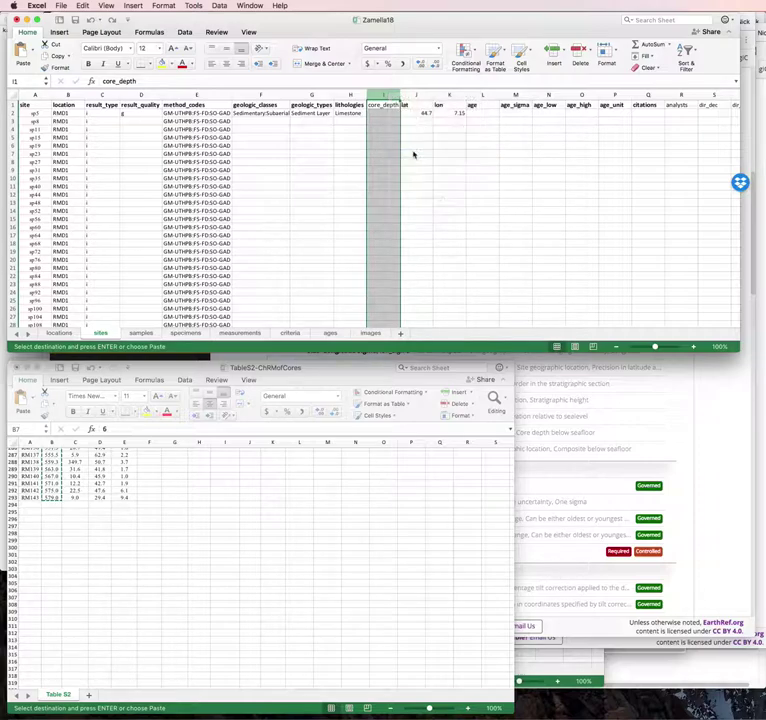
pyautogui.click(372, 106)
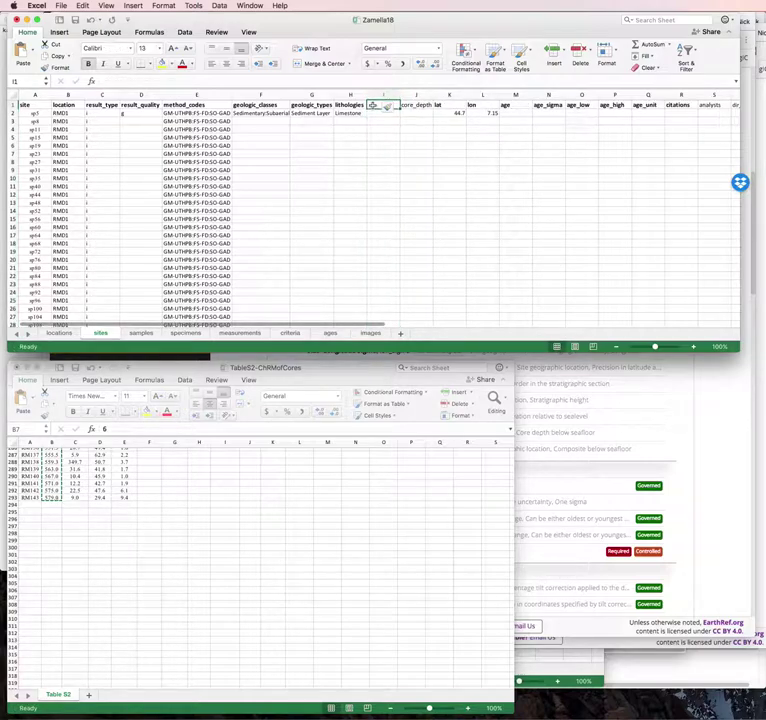
pyautogui.click(386, 113)
pyautogui.hotkey('ctrl', 'shift', 'Down')
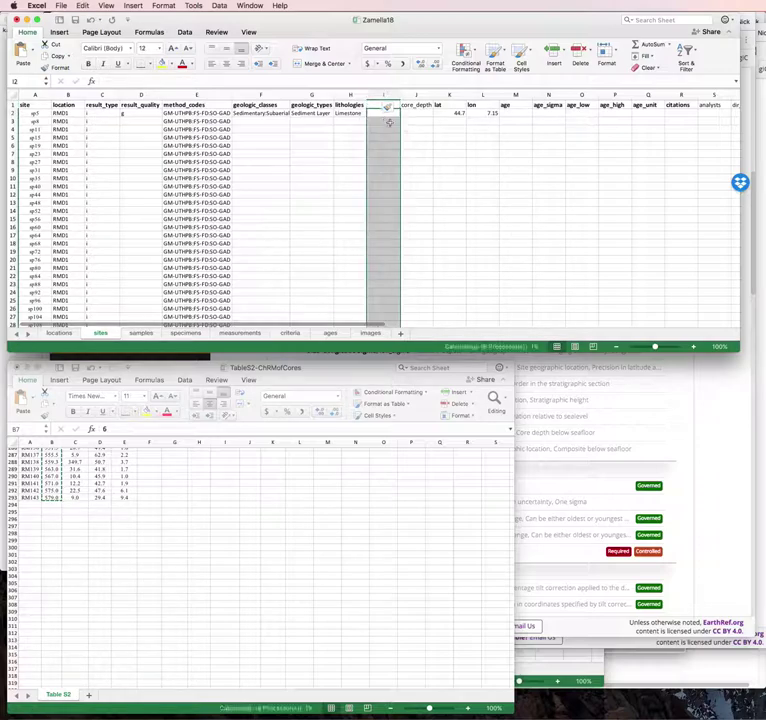
# Fill core_depth rows 2–288 with =I2/1000 to convert the raw depths.
pyautogui.click(413, 112)
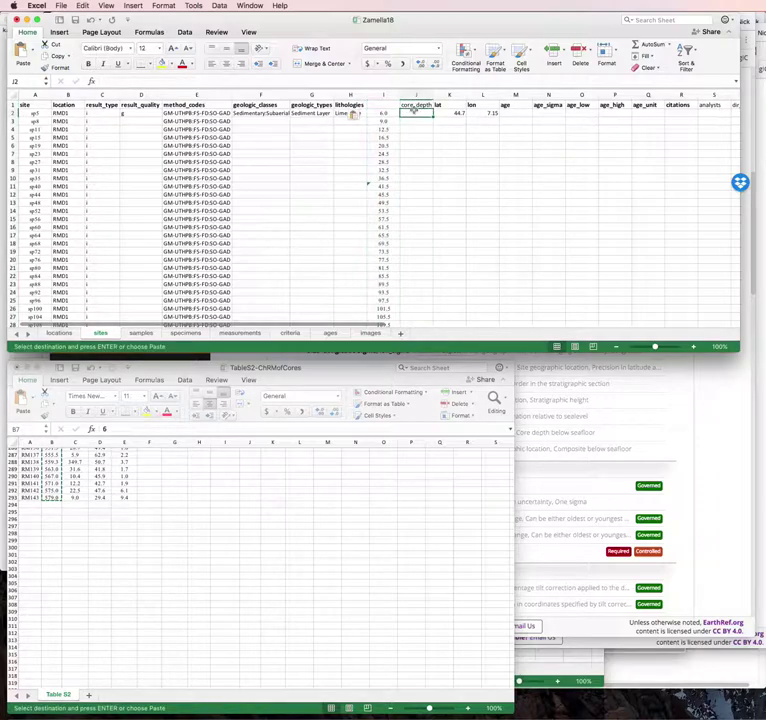
pyautogui.write('=')
pyautogui.click(381, 113)
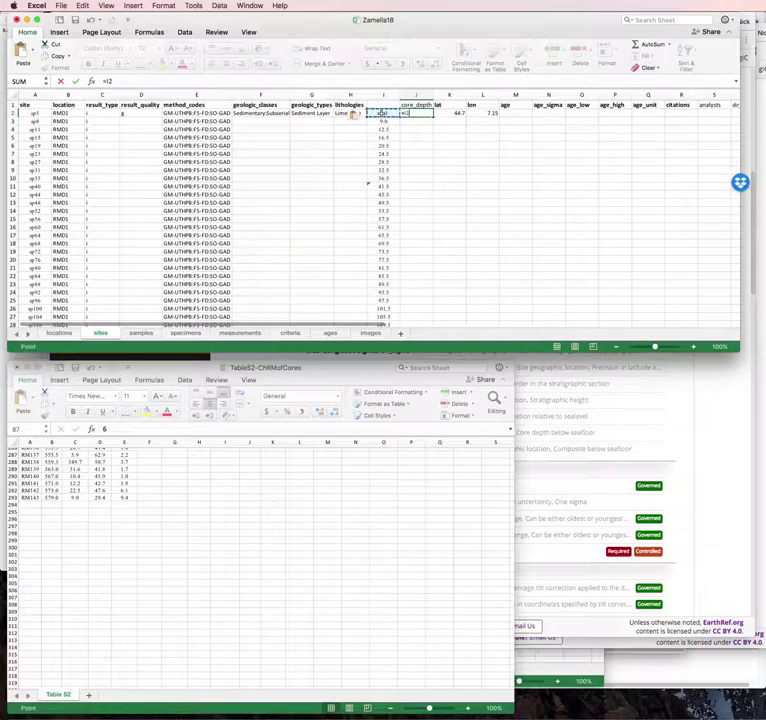
pyautogui.write('/1000')
pyautogui.press('Return')
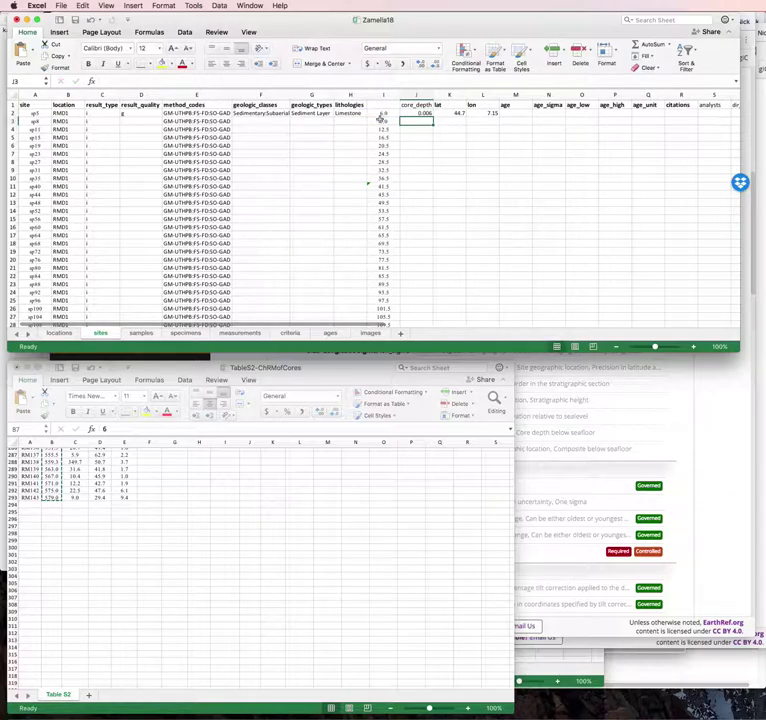
pyautogui.moveTo(422, 113)
pyautogui.mouseDown()
pyautogui.moveTo(431, 410)
pyautogui.moveTo(414, 206)
pyautogui.moveTo(415, 333)
pyautogui.mouseUp()
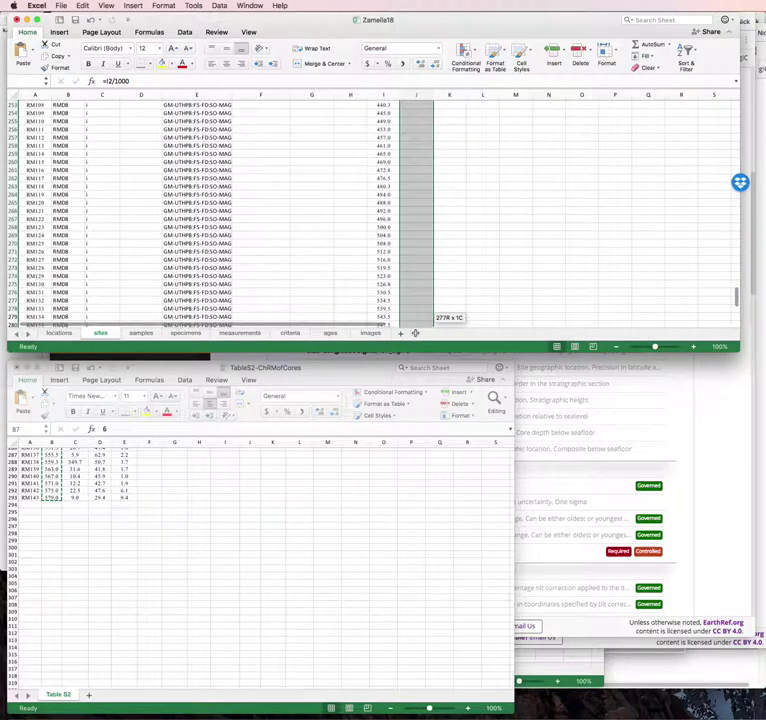
pyautogui.moveTo(415, 333); pyautogui.dragTo(408, 259)
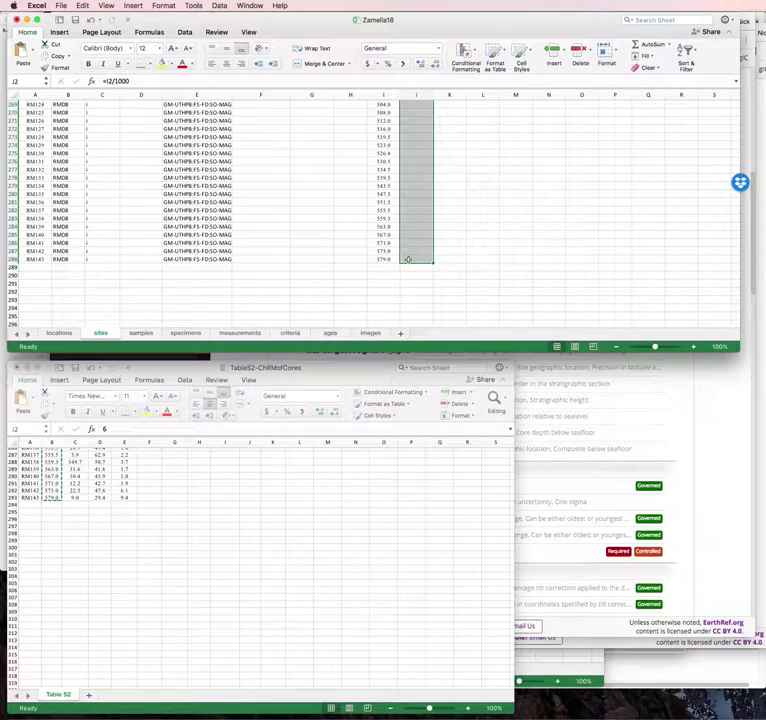
pyautogui.hotkey('ctrl', 'd')
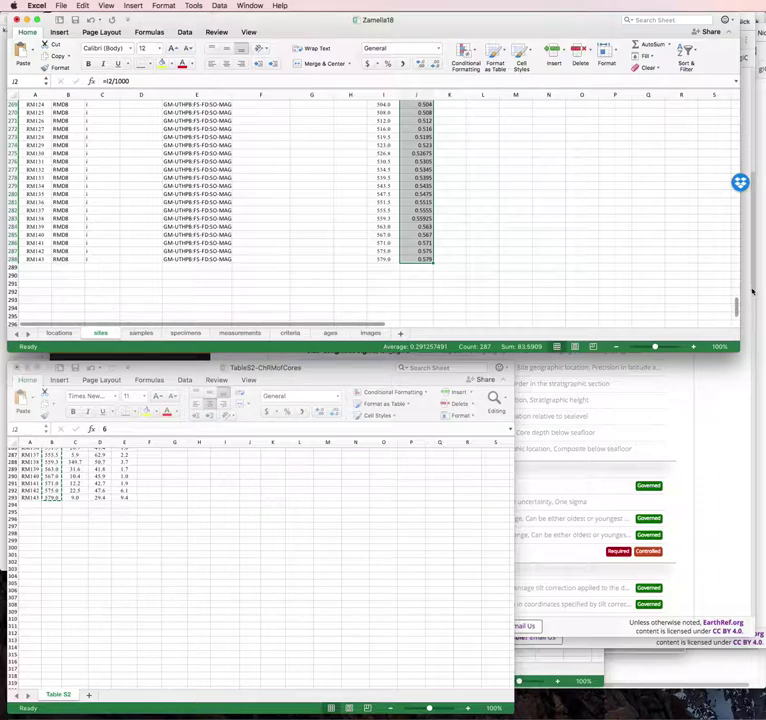
pyautogui.moveTo(735, 305); pyautogui.dragTo(722, 98)
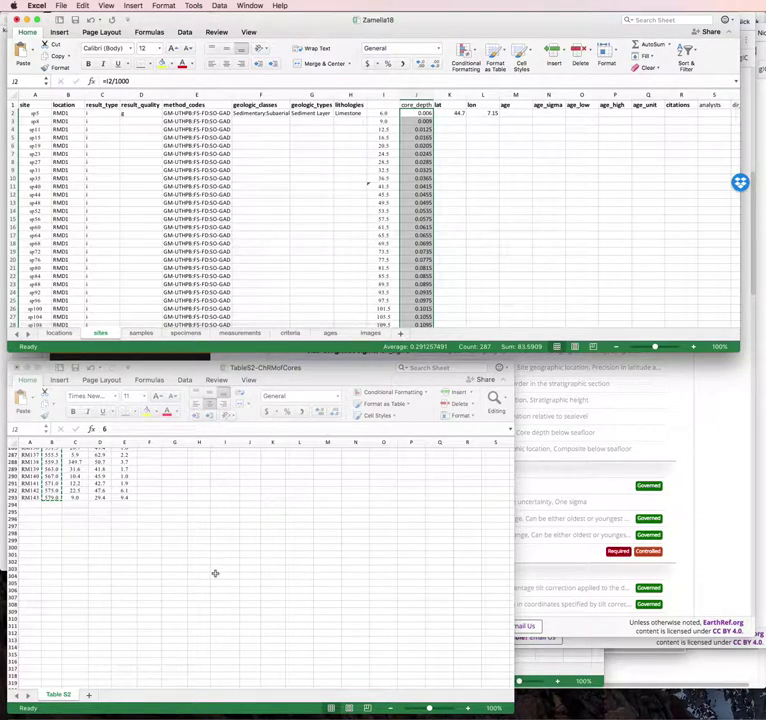
pyautogui.click(248, 6)
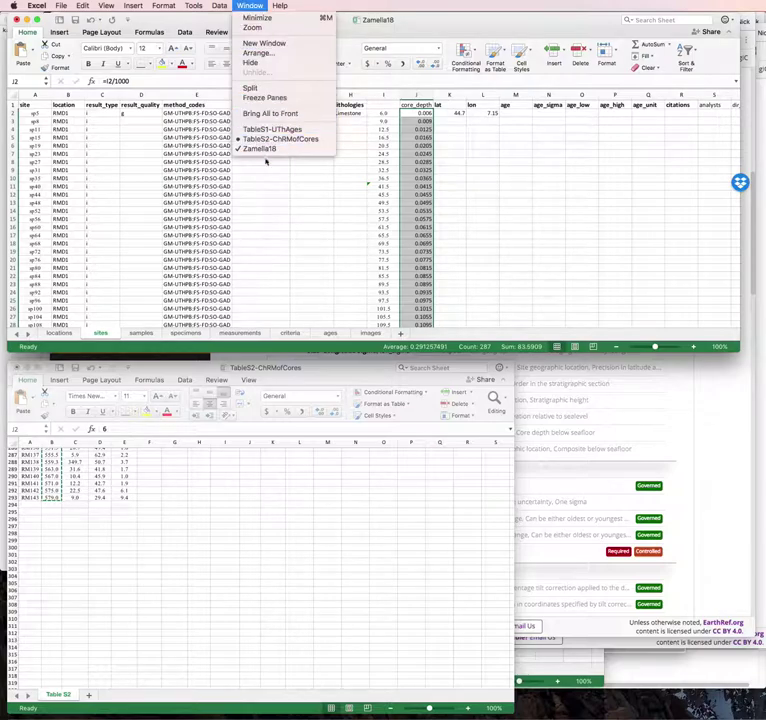
# Copy the first sample's U-Th age 0.553 from TableS1-UThAges into the site's age cell M2.
pyautogui.click(269, 130)
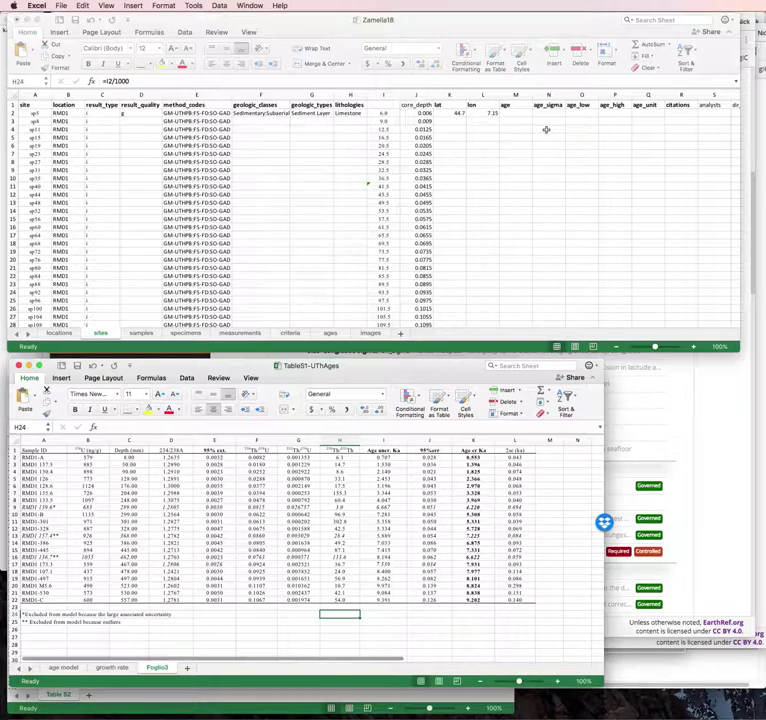
pyautogui.click(517, 123)
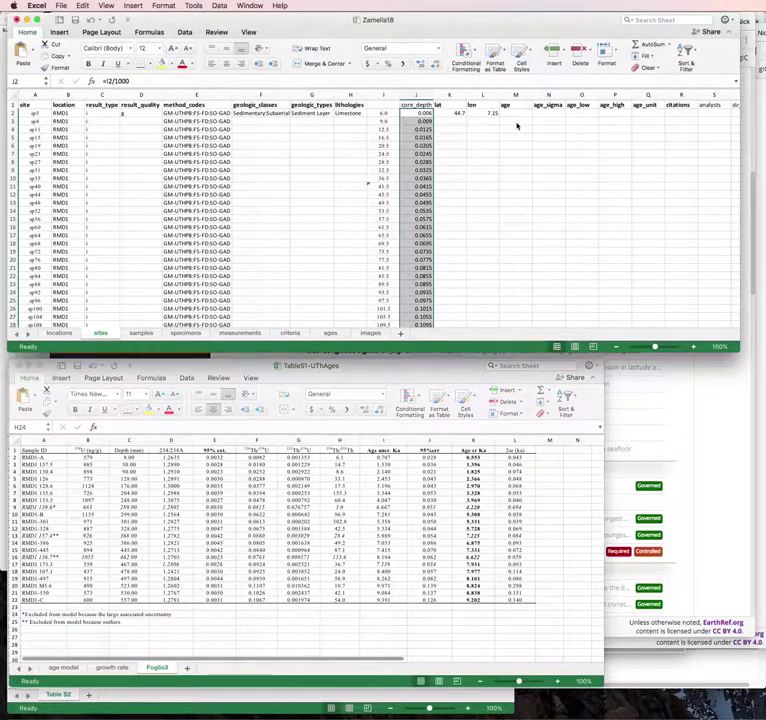
pyautogui.click(516, 121)
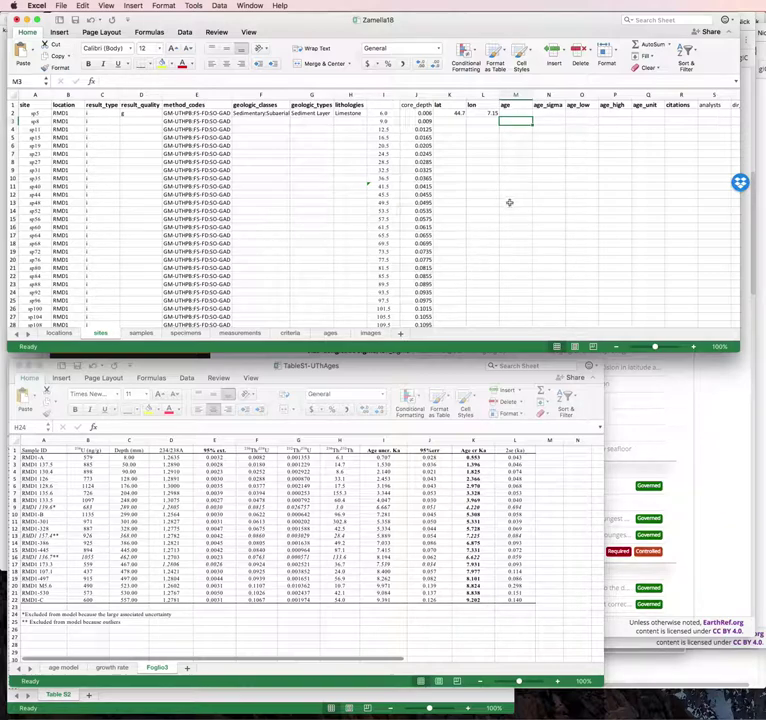
pyautogui.click(475, 457)
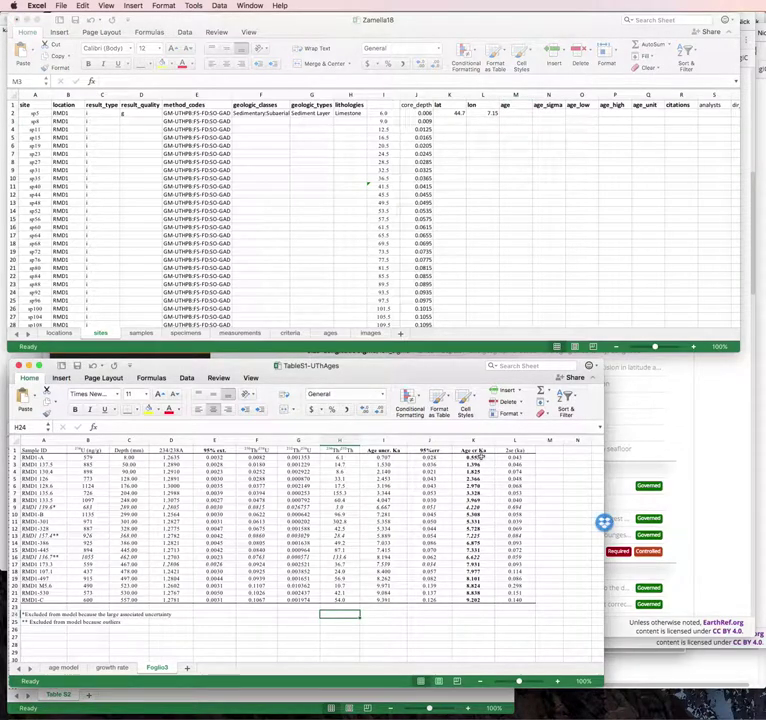
pyautogui.press('super+c')
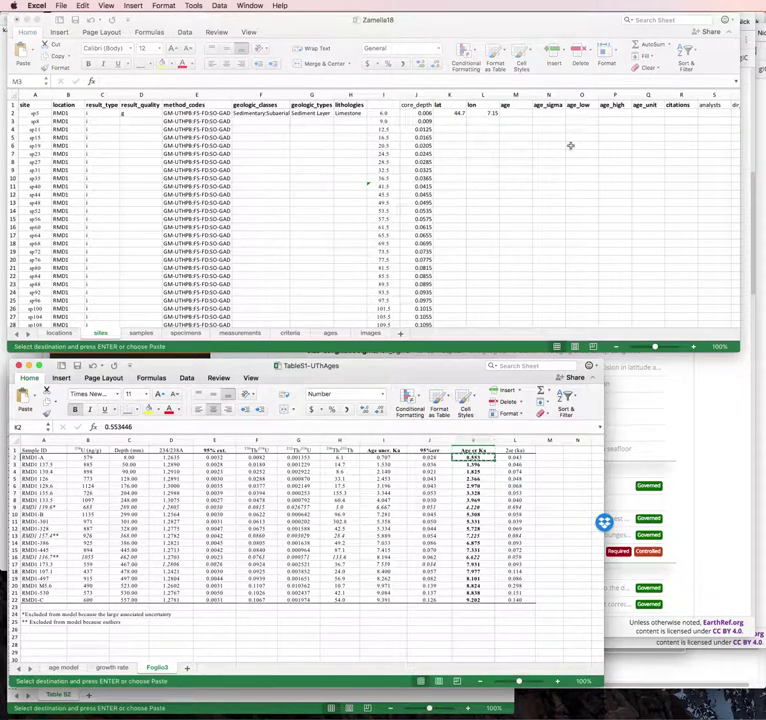
pyautogui.click(519, 119)
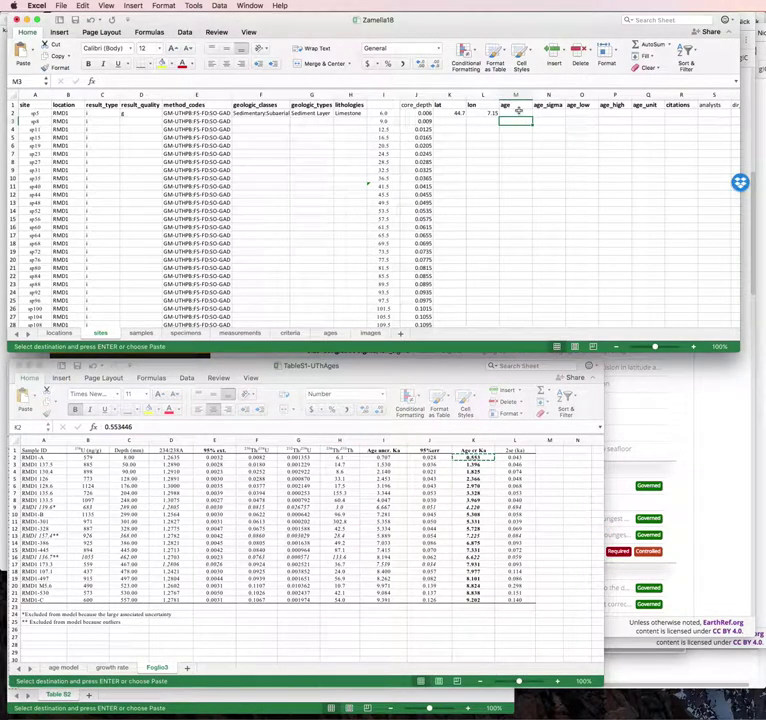
pyautogui.click(519, 111)
pyautogui.press('super+v')
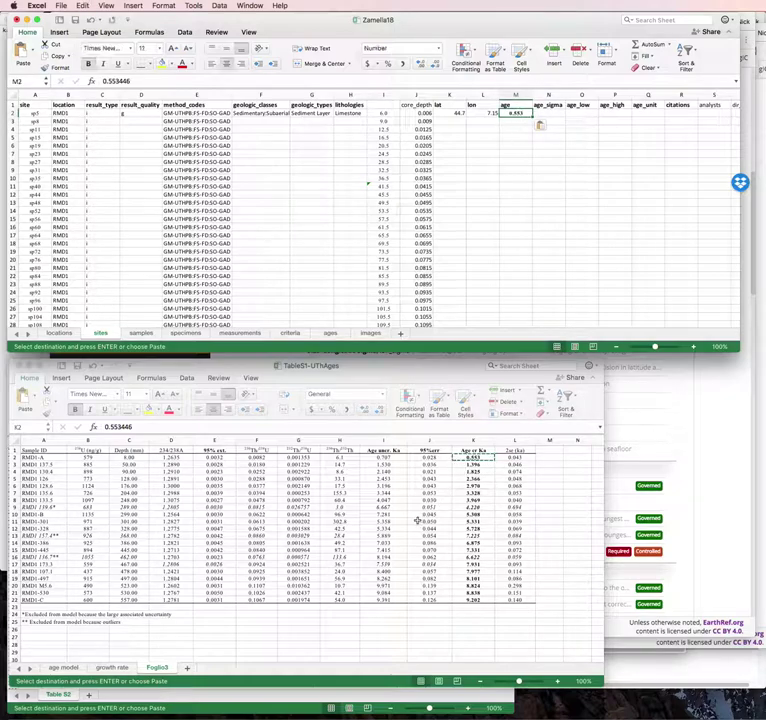
# Set the first site's age_sigma to 0.707 from the U-Th table and age_unit to ka.
pyautogui.click(383, 461)
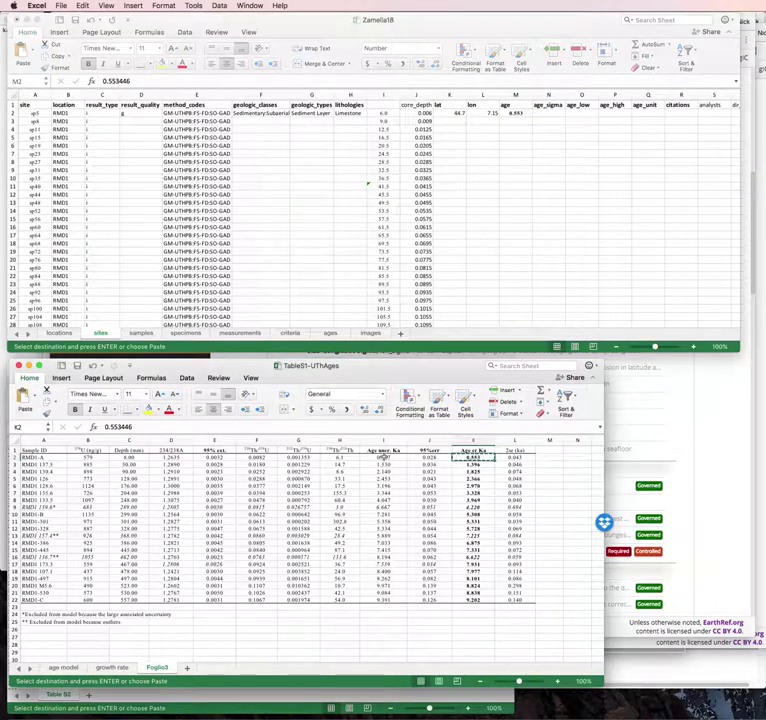
pyautogui.click(383, 458)
pyautogui.press('super+c')
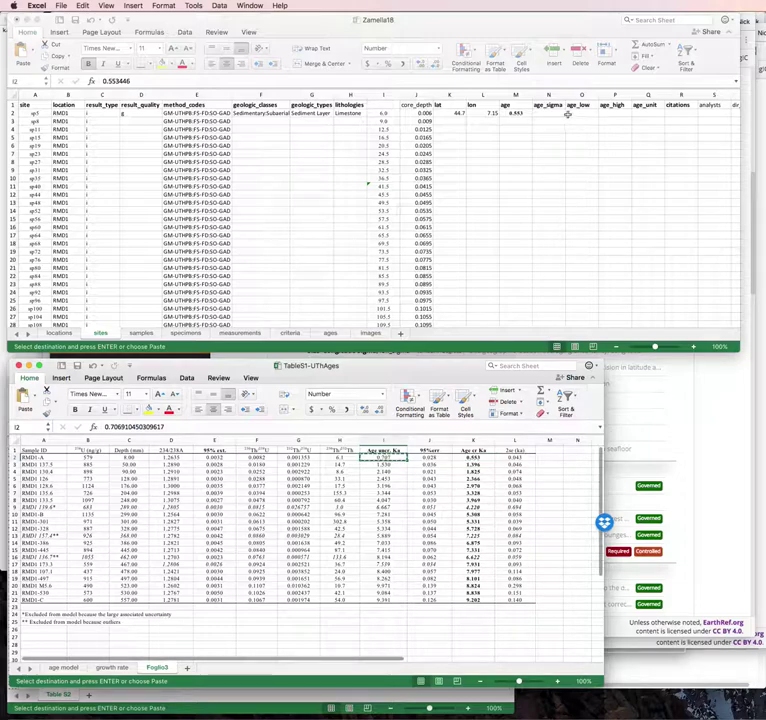
pyautogui.click(549, 115)
pyautogui.click(549, 115)
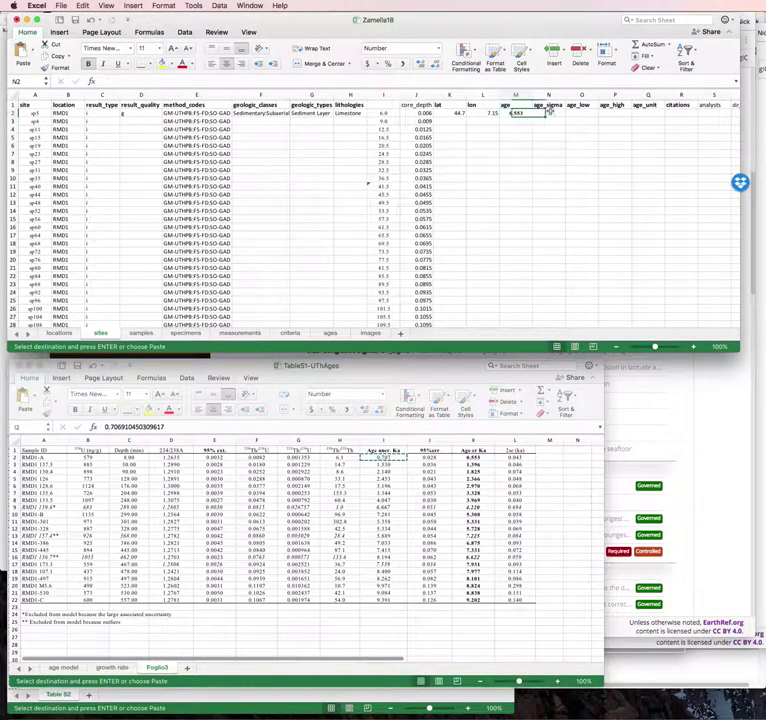
pyautogui.press('super+v')
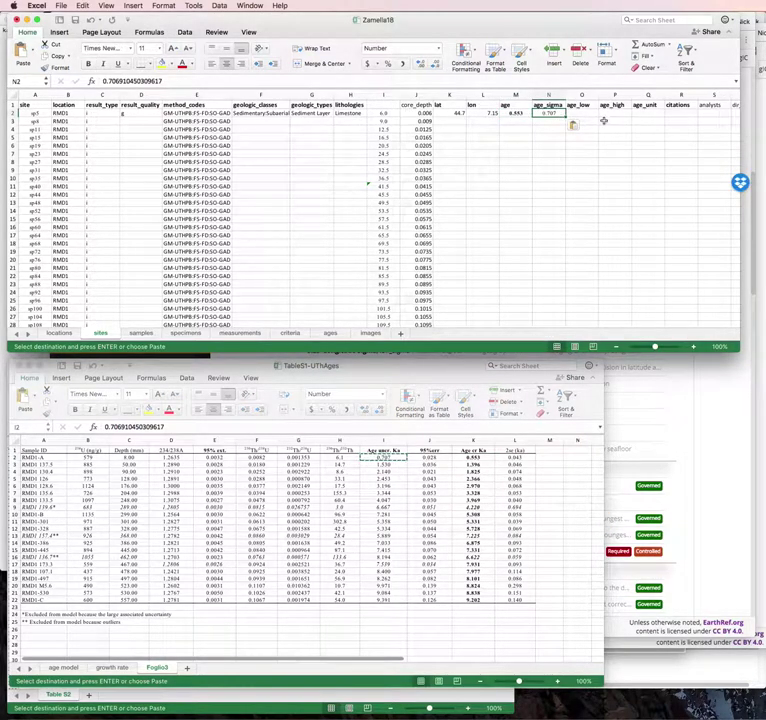
pyautogui.click(649, 114)
pyautogui.write('ka')
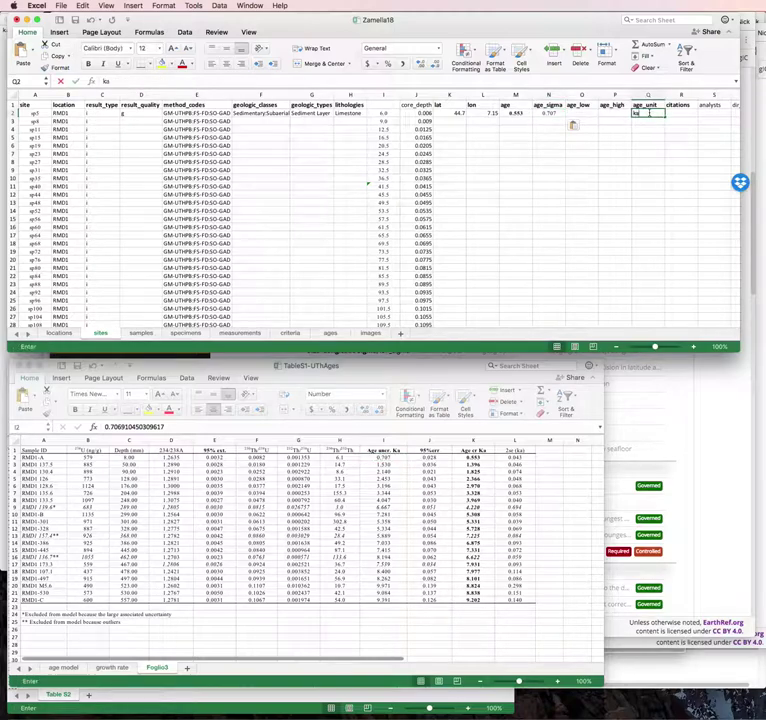
pyautogui.click(547, 161)
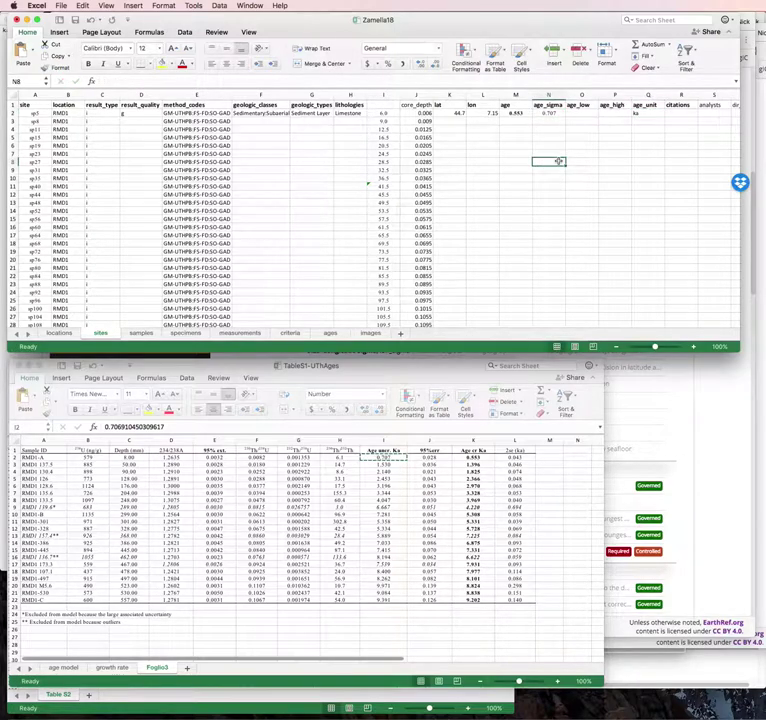